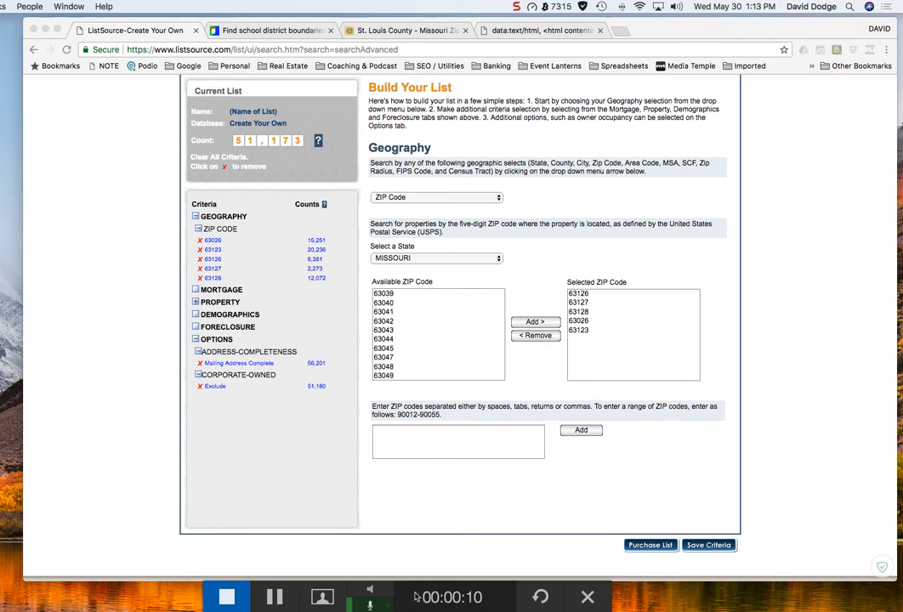
- Start a blank Create Your Own list in ListSource, discarding the existing ZIP code and option criteria
click(613, 366)
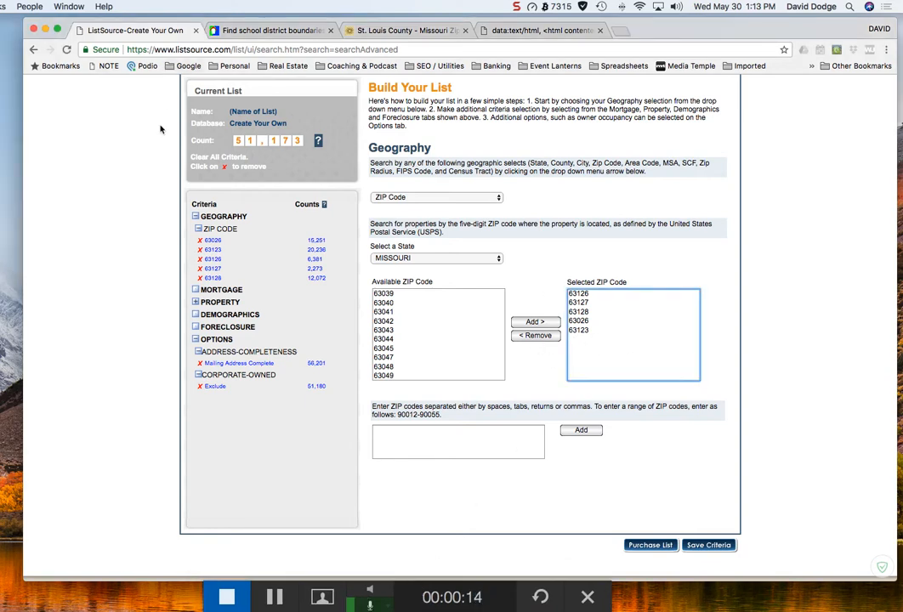
scroll(160, 129, up, 4)
click(218, 195)
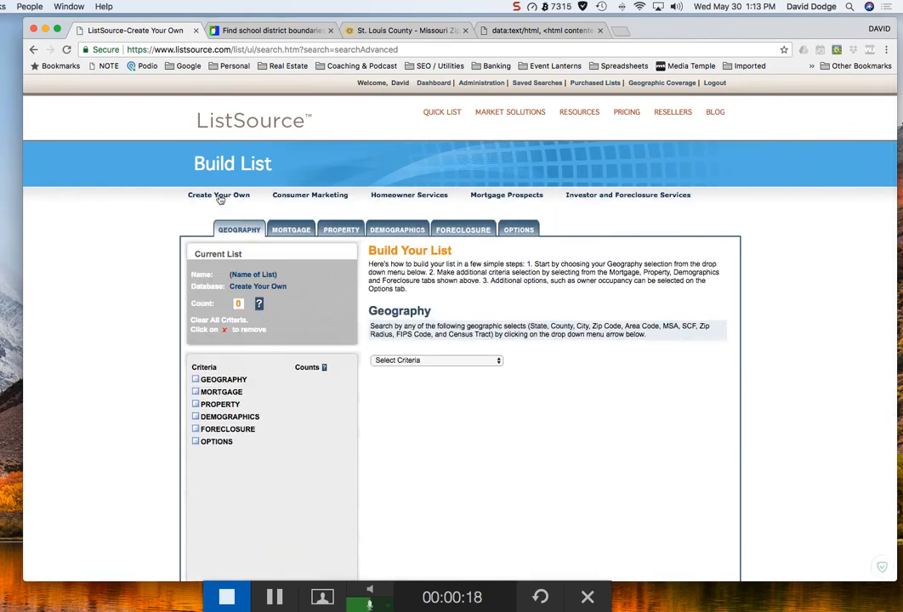
scroll(388, 127, down, 1)
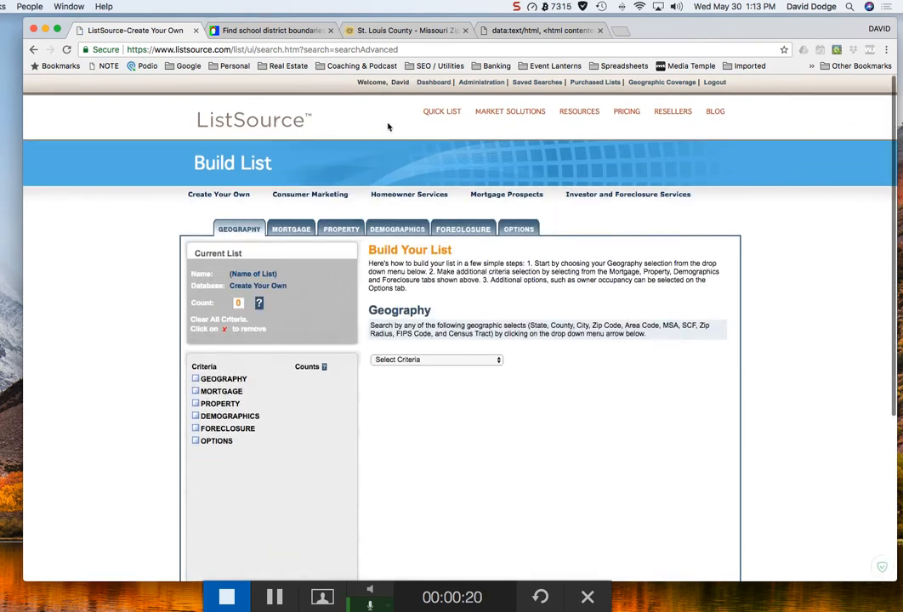
scroll(644, 120, down, 1)
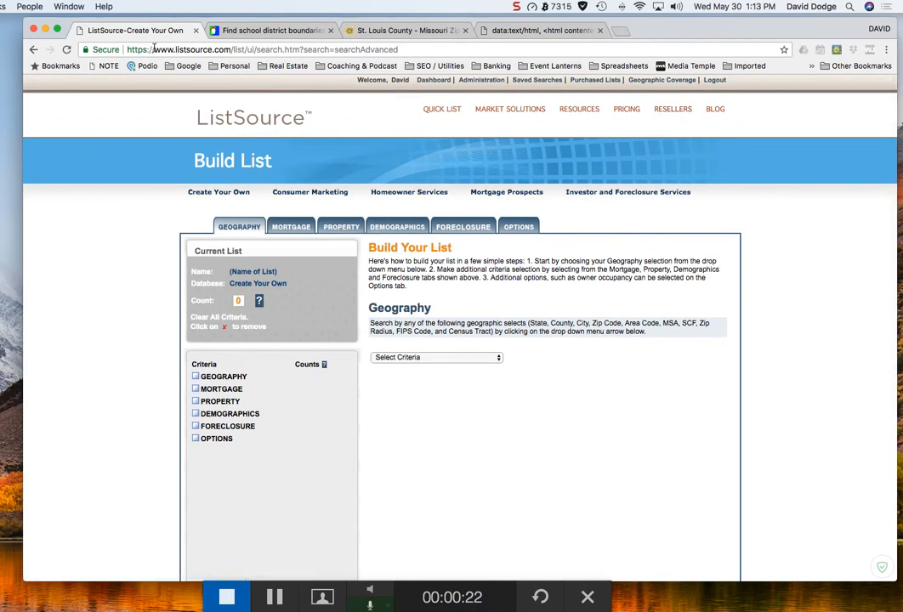
drag(153, 48, 231, 51)
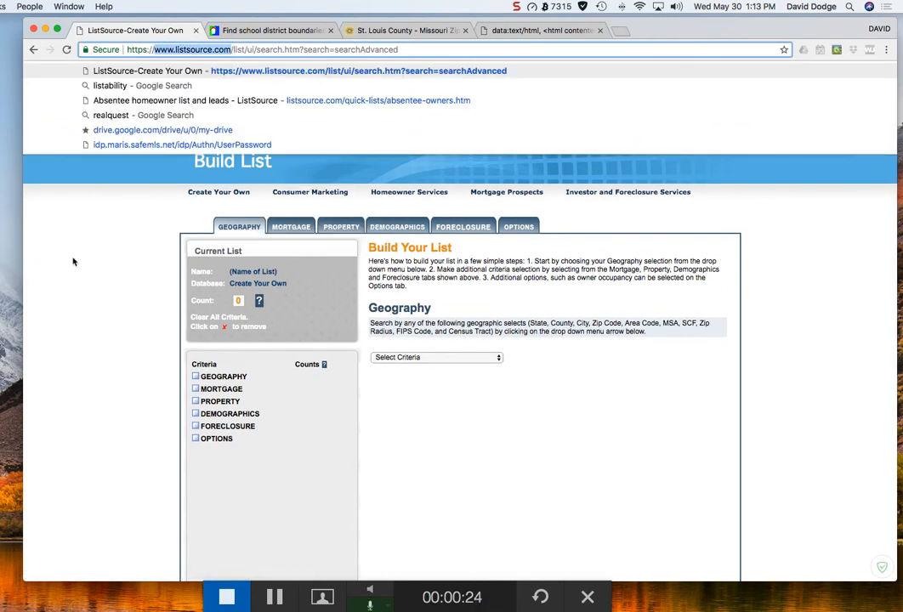
click(119, 233)
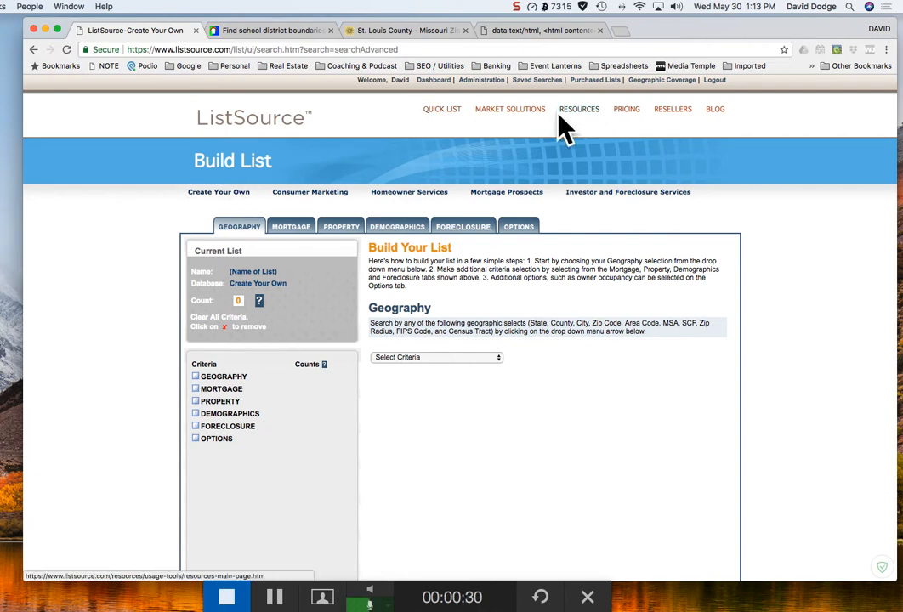
click(219, 195)
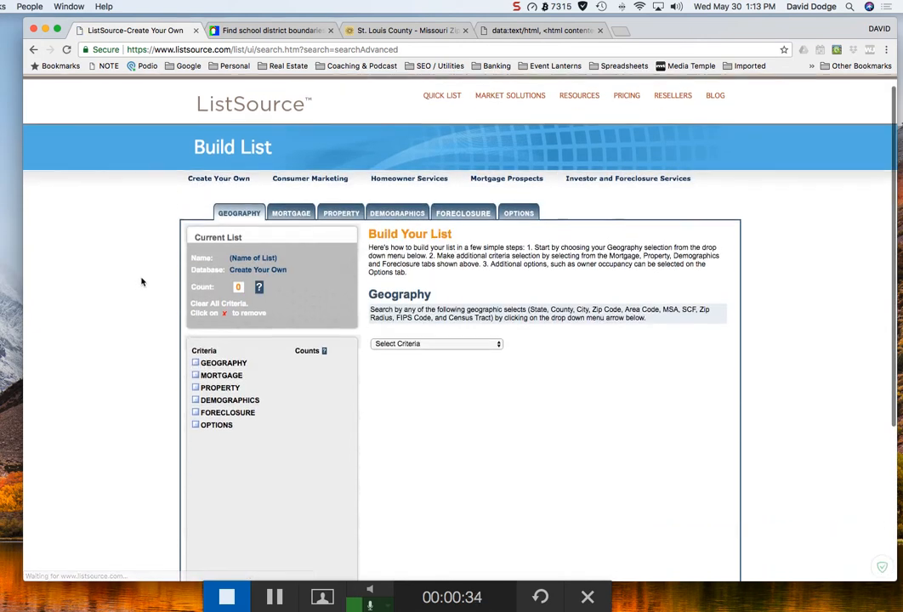
- Switch to School District Finder and examine where the Lindbergh High School district lies within the St. Louis area
click(287, 32)
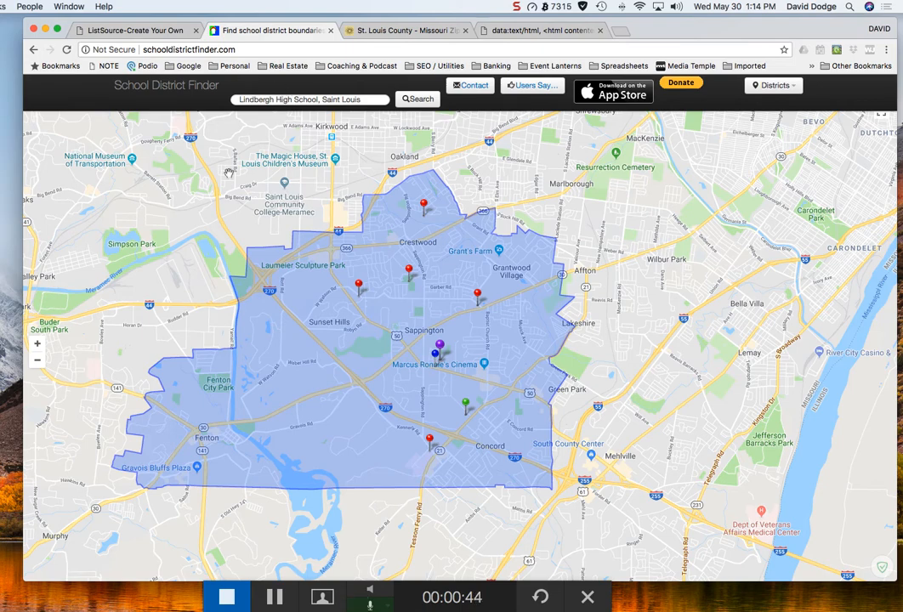
scroll(242, 204, down, 5)
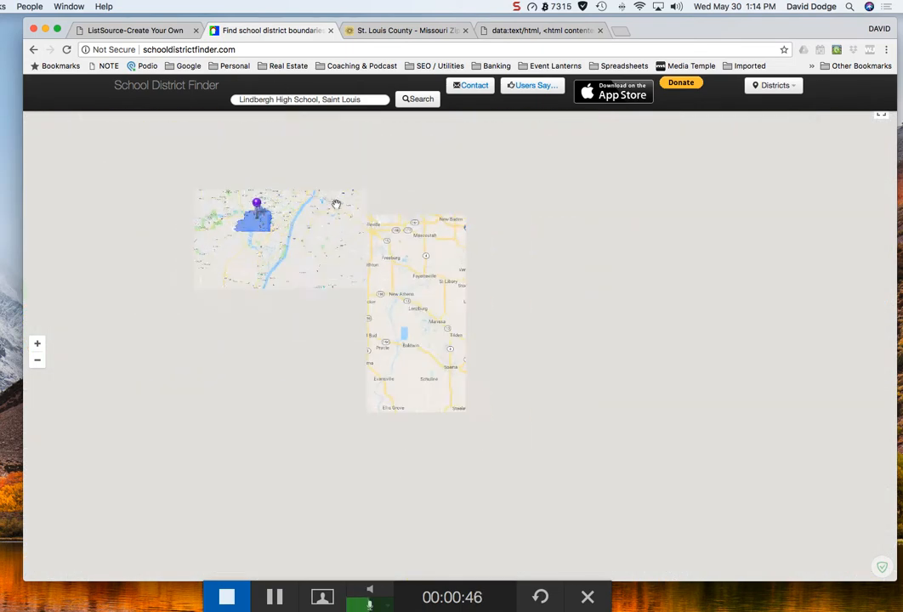
scroll(268, 210, up, 2)
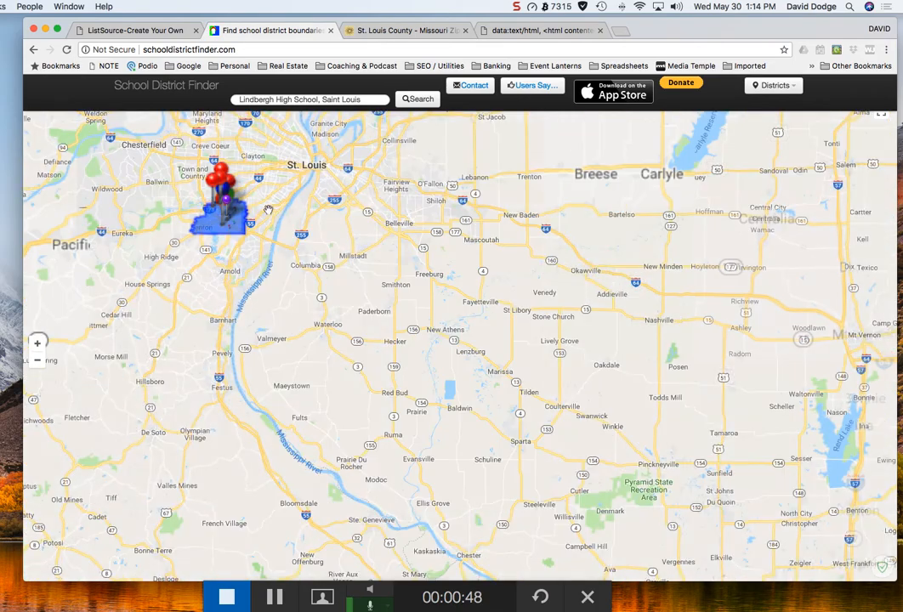
scroll(268, 210, up, 2)
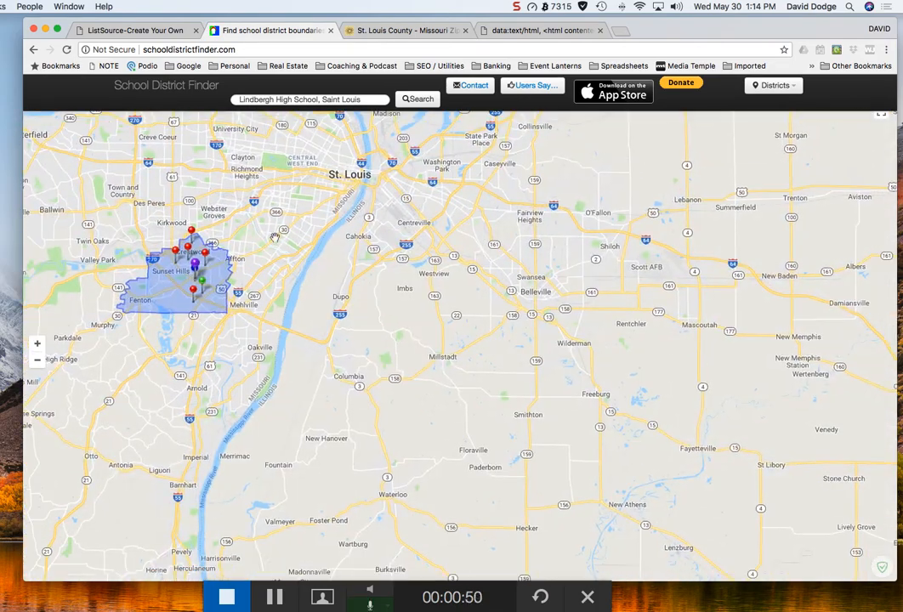
drag(273, 236, 445, 319)
scroll(370, 347, up, 2)
scroll(445, 321, down, 2)
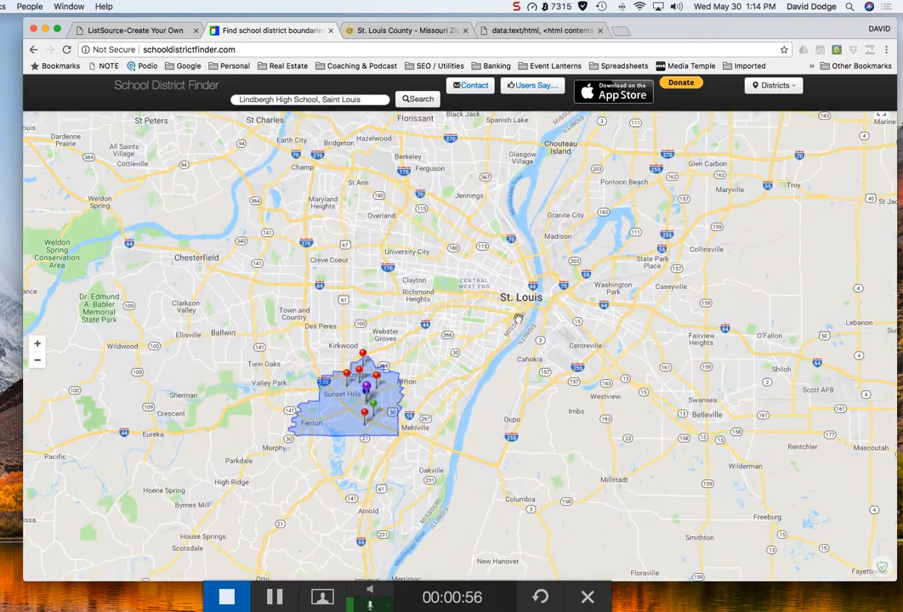
scroll(518, 318, down, 2)
scroll(445, 296, up, 2)
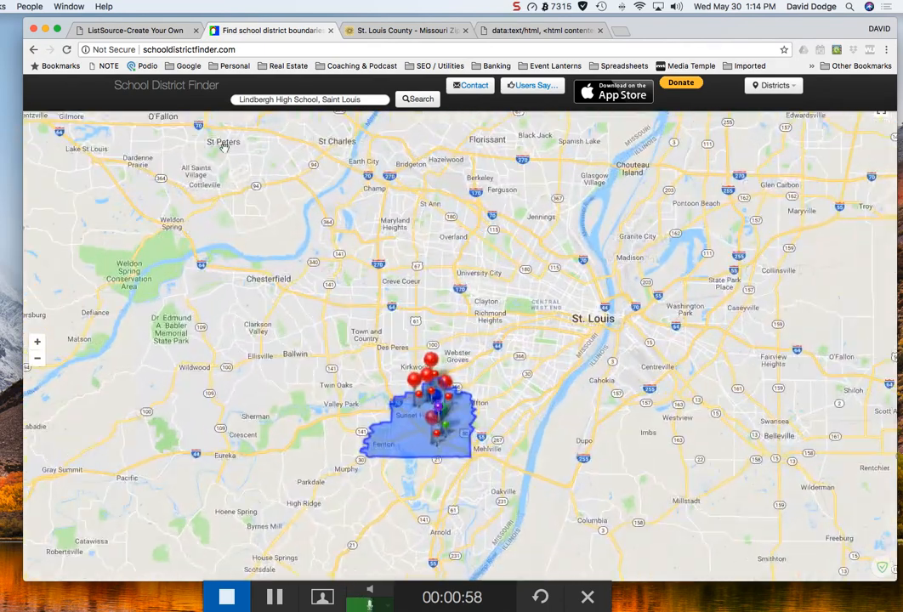
- Search for the district of "Webster Groves High School, Saint louis" and examine its boundaries on the map
triple_click(291, 99)
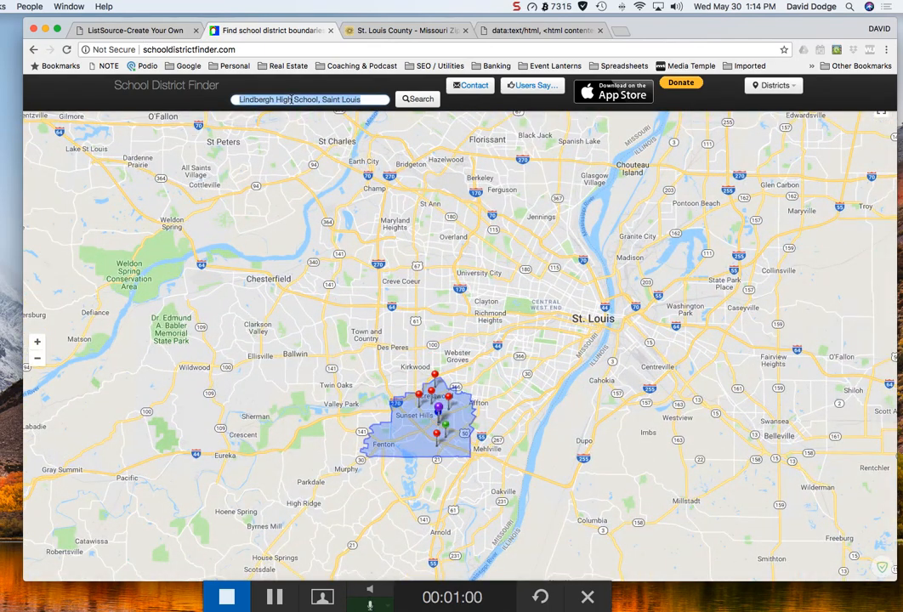
text(Webster )
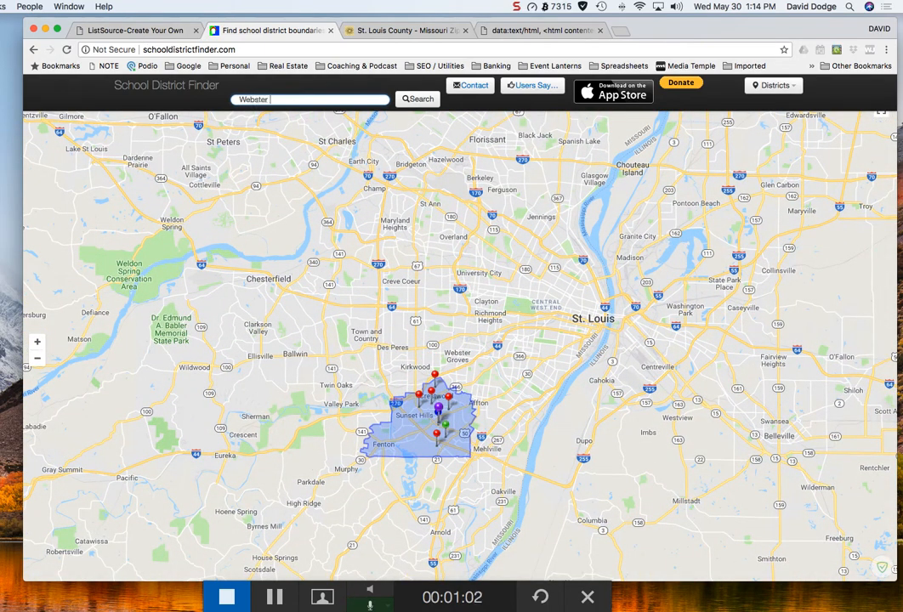
text(Groves High School, Saint louis)
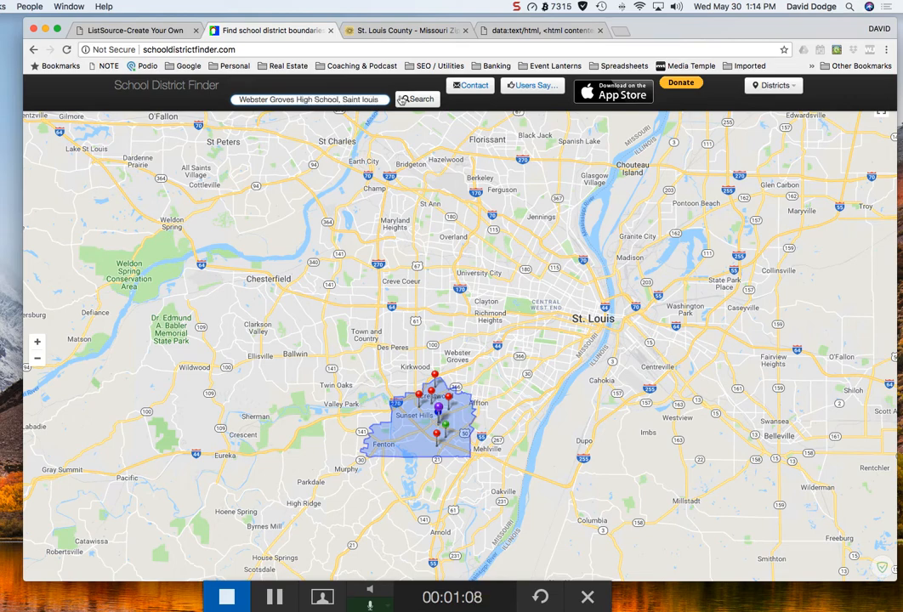
click(401, 100)
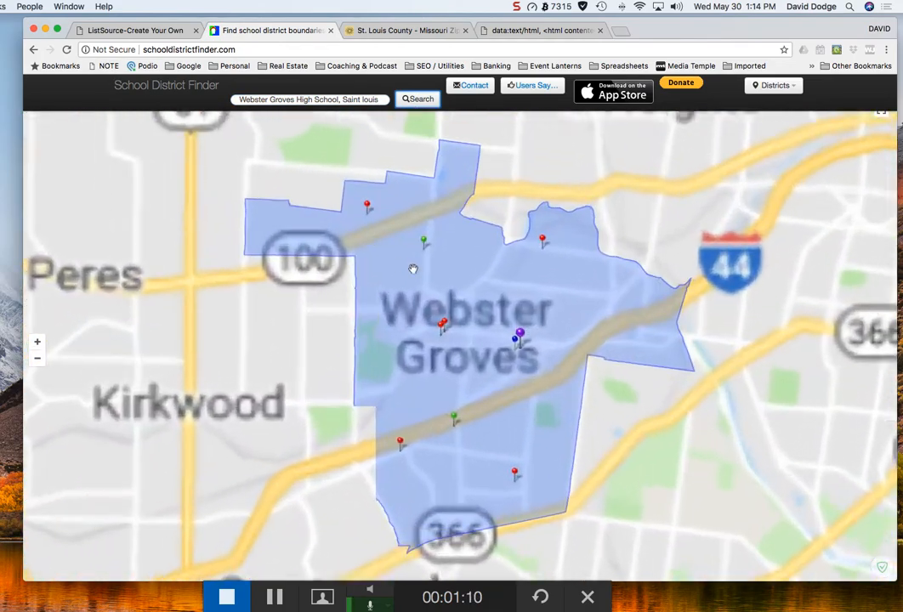
scroll(348, 302, down, 5)
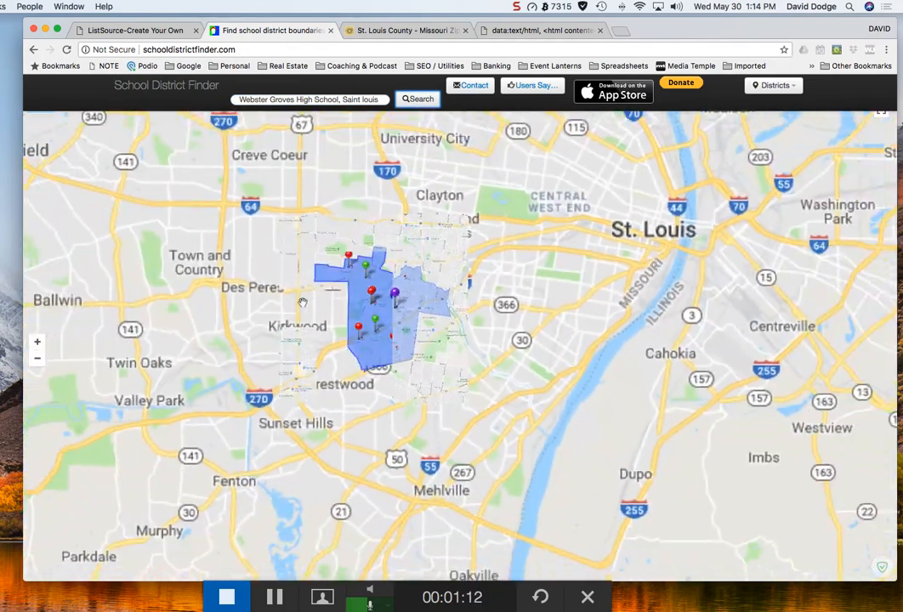
scroll(300, 302, up, 3)
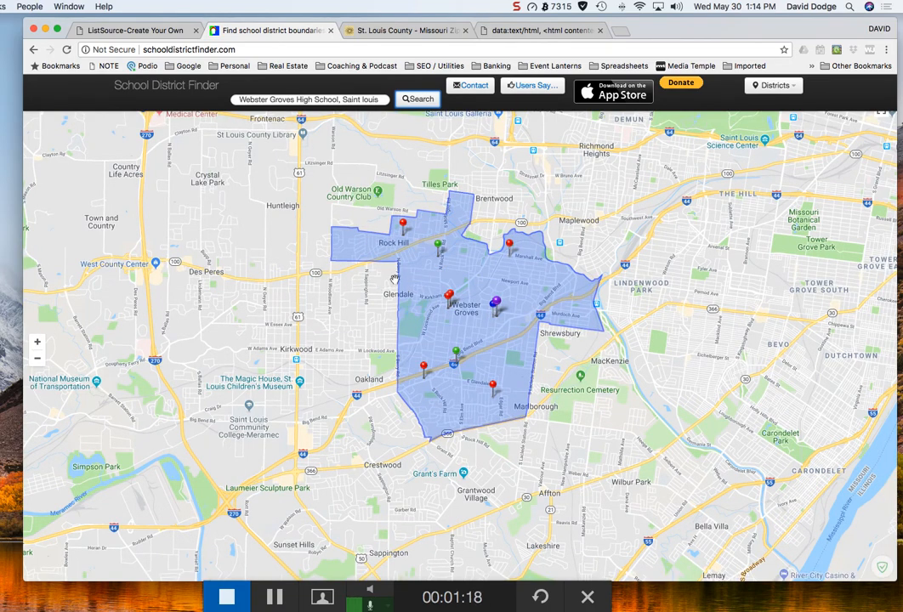
scroll(430, 273, down, 2)
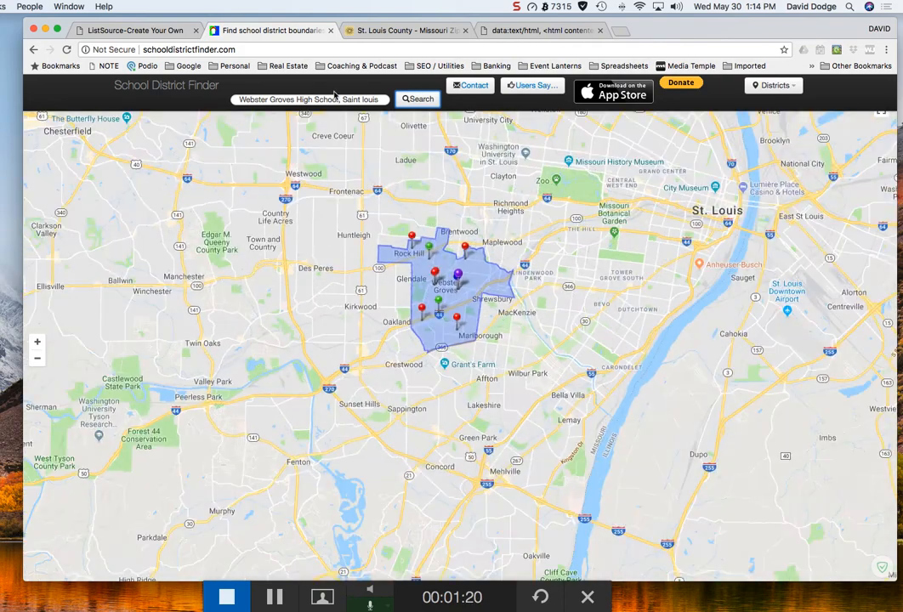
scroll(345, 259, up, 2)
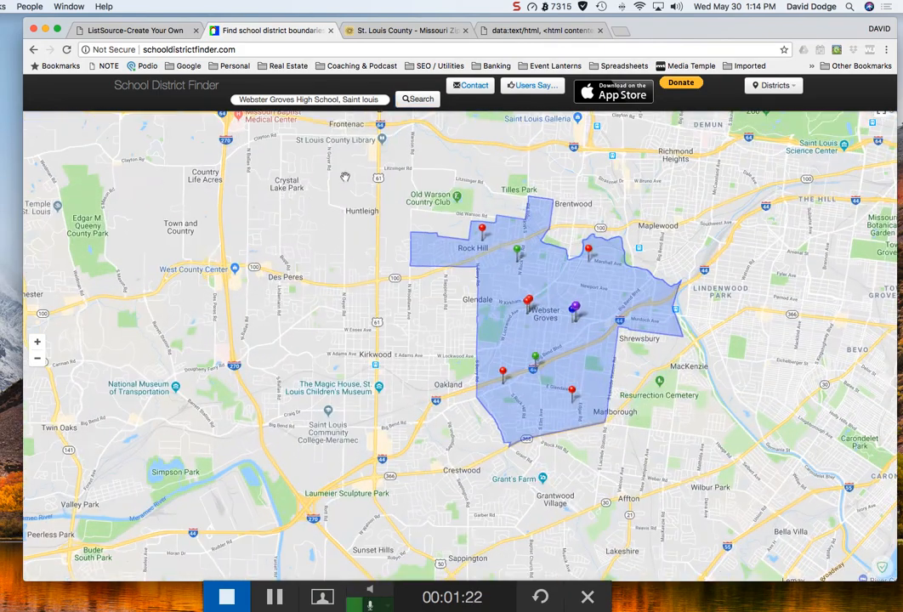
- Search for "Lindbergh High School, saint Louis mo" and view the district boundaries on the map
triple_click(316, 99)
text(Lind)
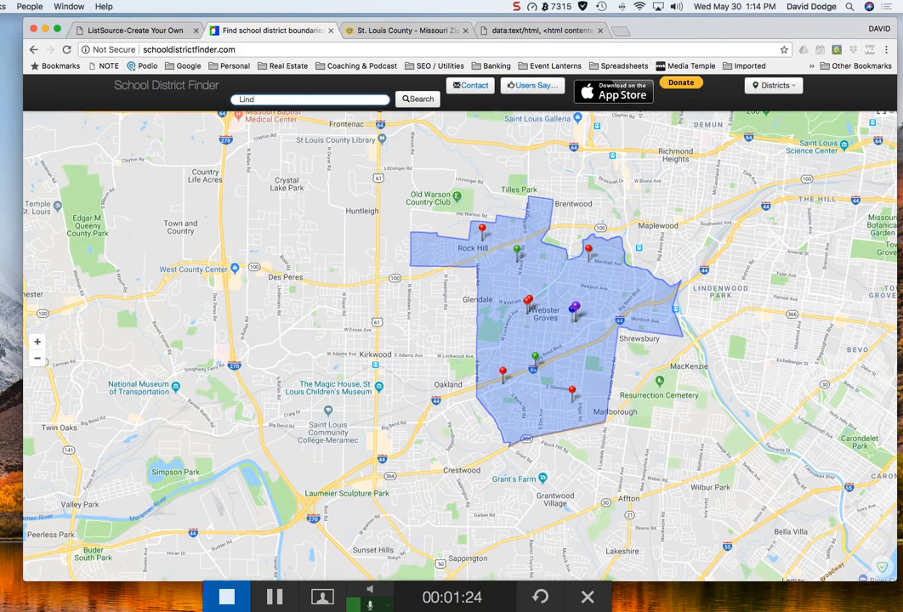
text(bergh High )
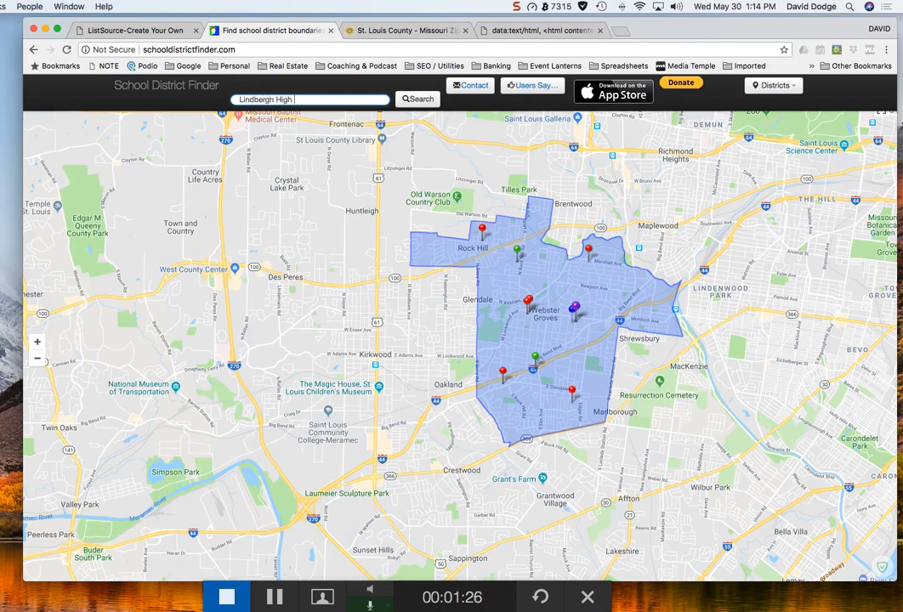
text(School, saint Louis mo)
key(Return)
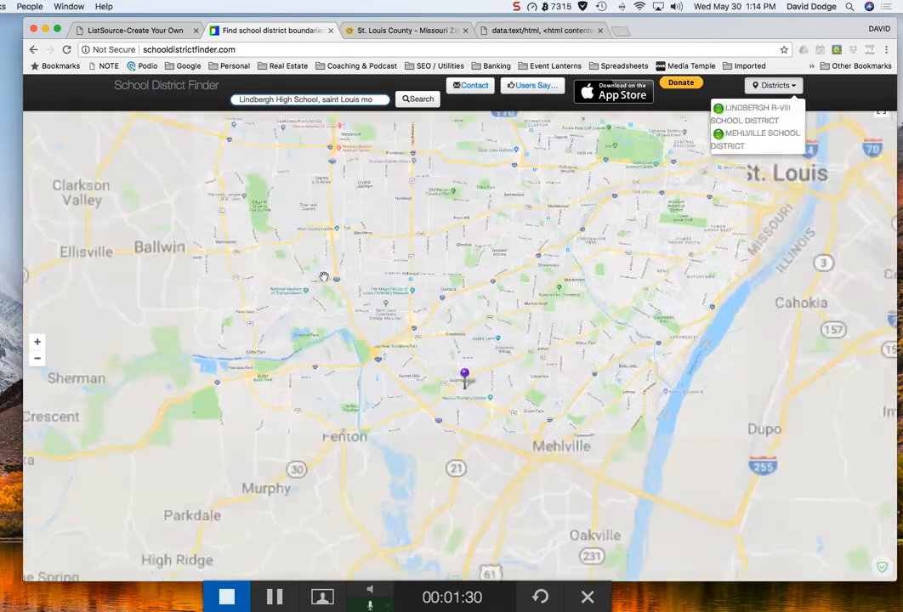
drag(667, 270, 586, 151)
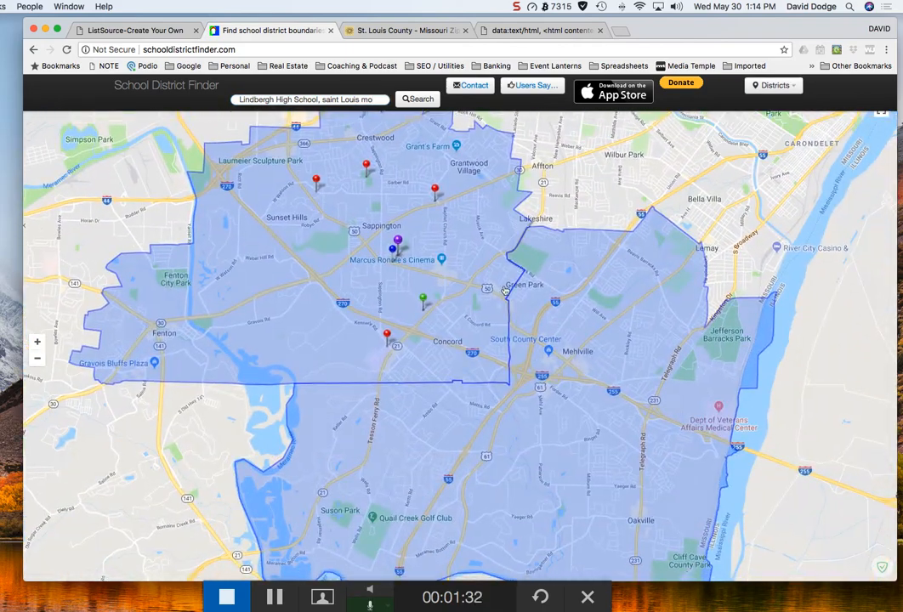
scroll(505, 292, down, 3)
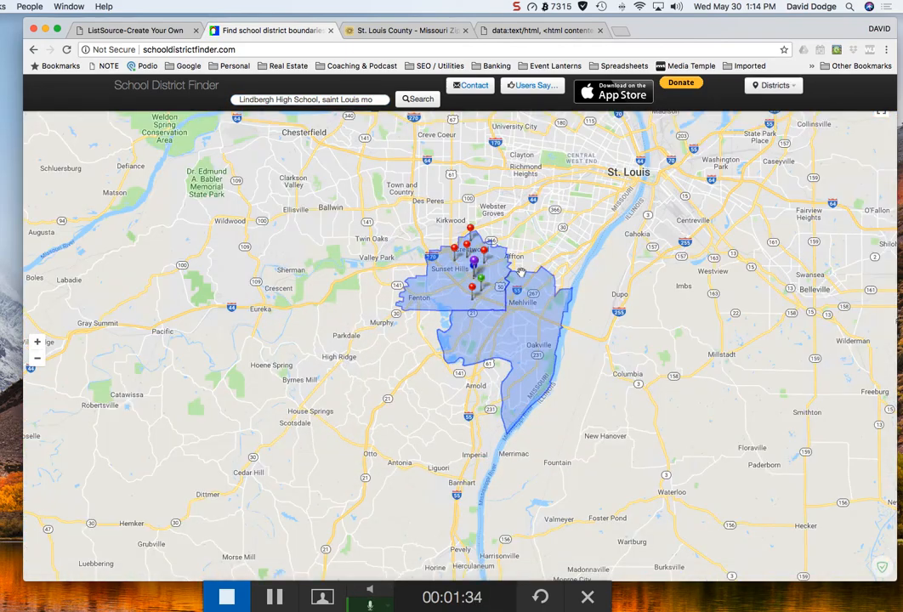
- Hide the Mehlville School District on the map and frame the Lindbergh district's boundary
click(784, 87)
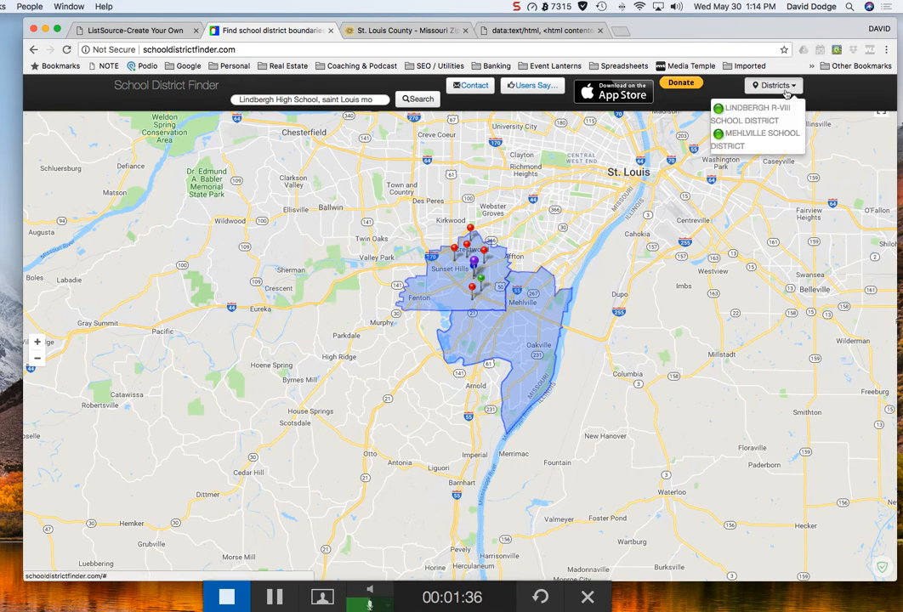
click(755, 133)
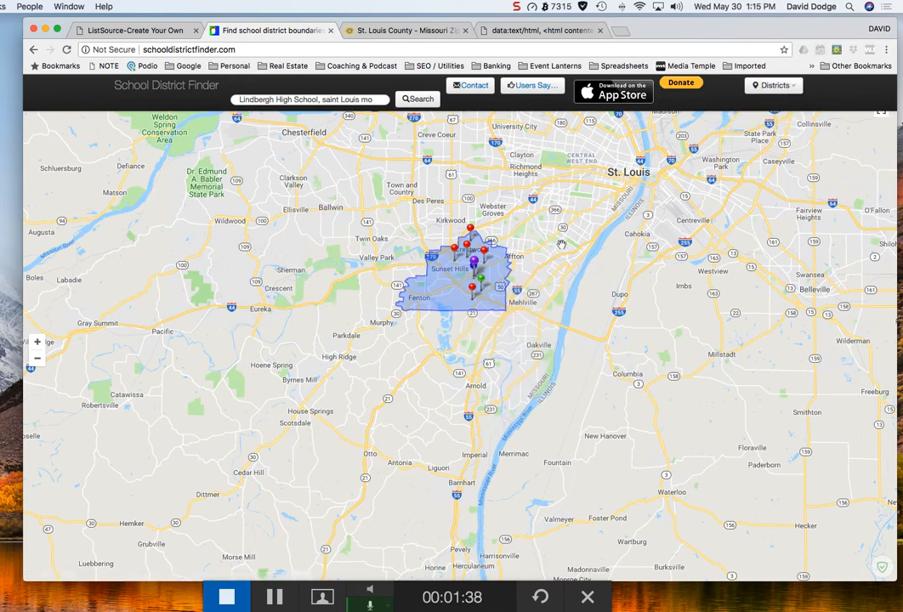
scroll(544, 245, up, 3)
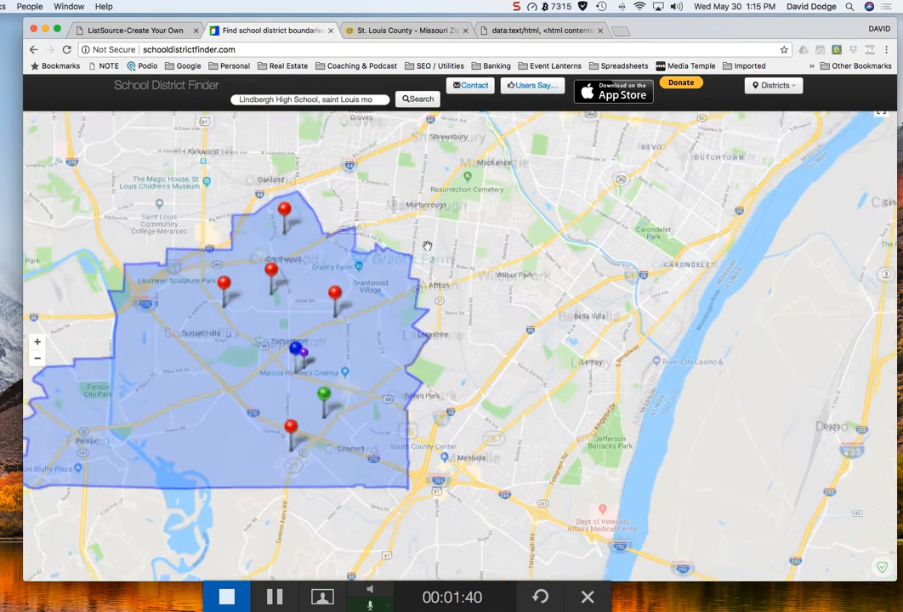
drag(427, 246, 625, 234)
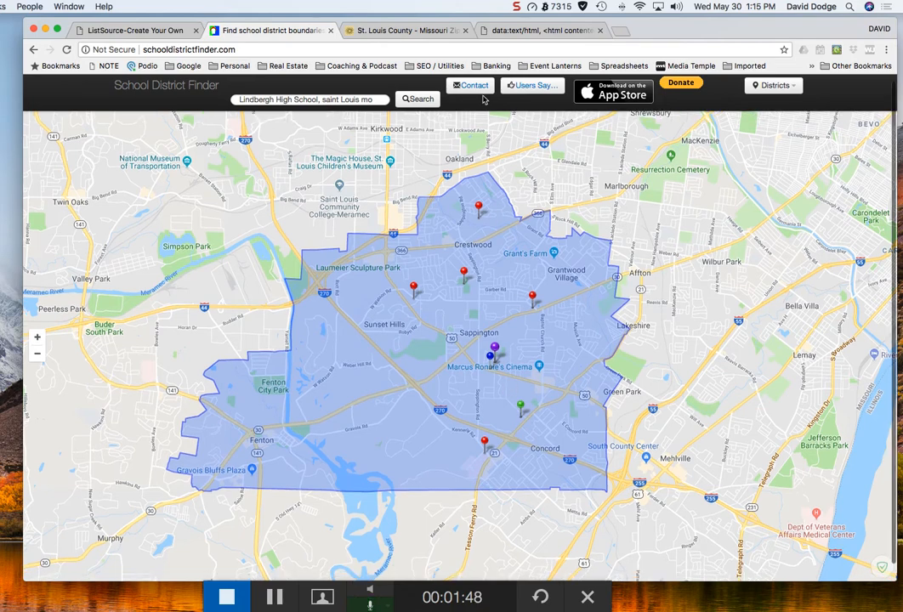
- Switch to the zipmap.net St. Louis County map, view the wider county area and close the 63126 info popup
click(431, 32)
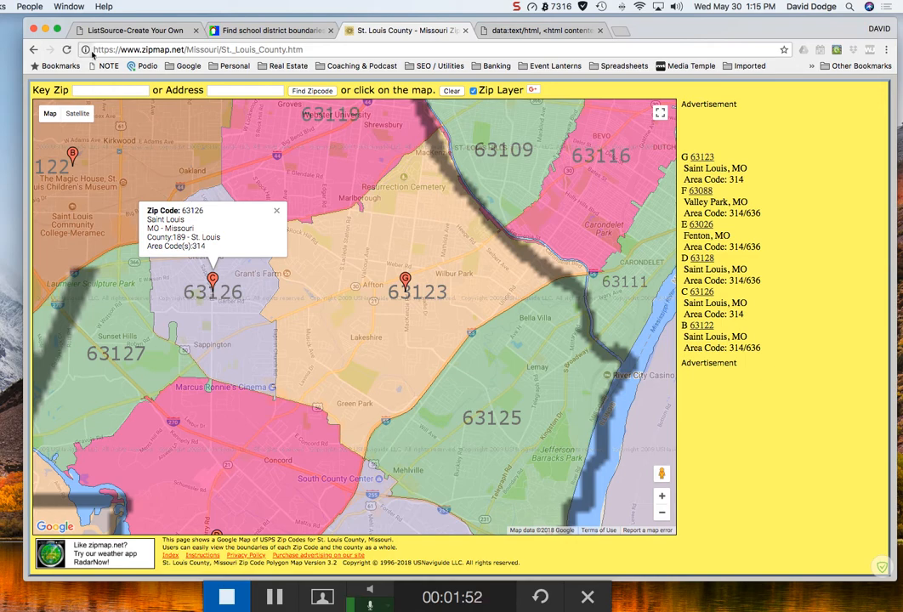
drag(119, 49, 166, 50)
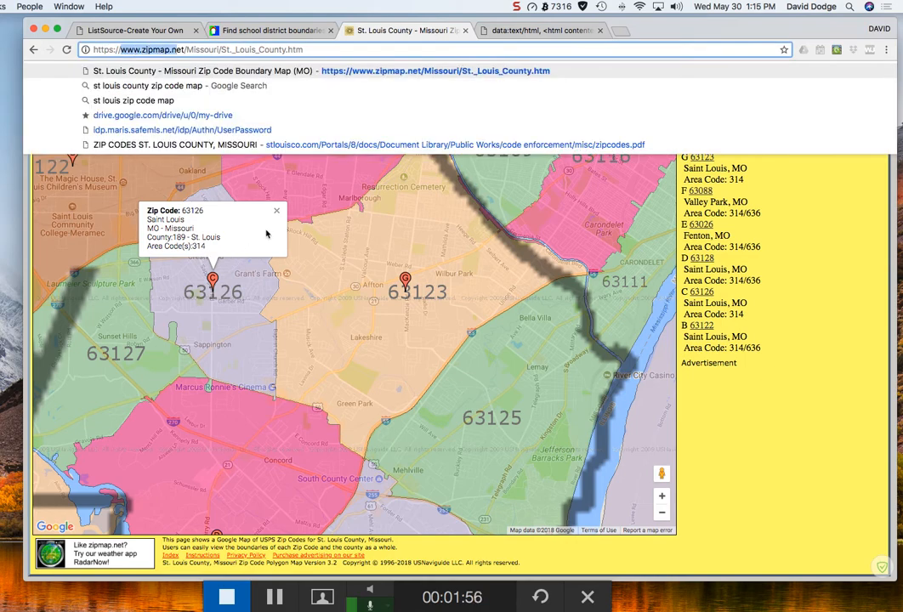
click(259, 188)
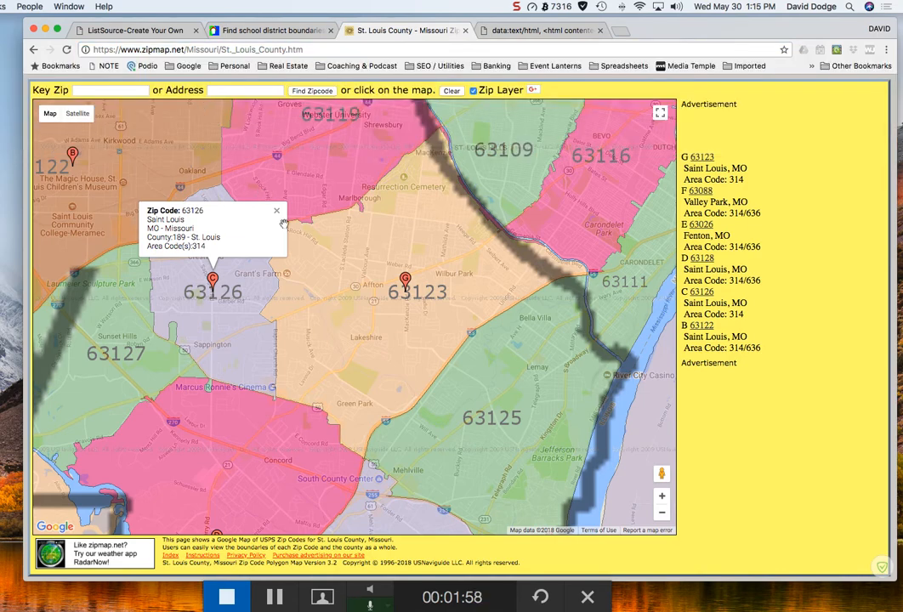
scroll(340, 272, down, 3)
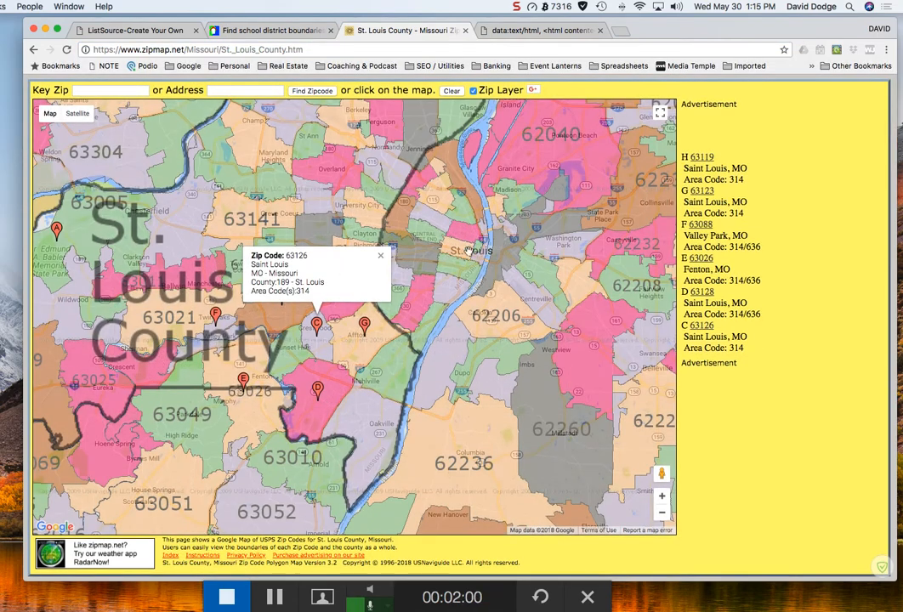
click(380, 256)
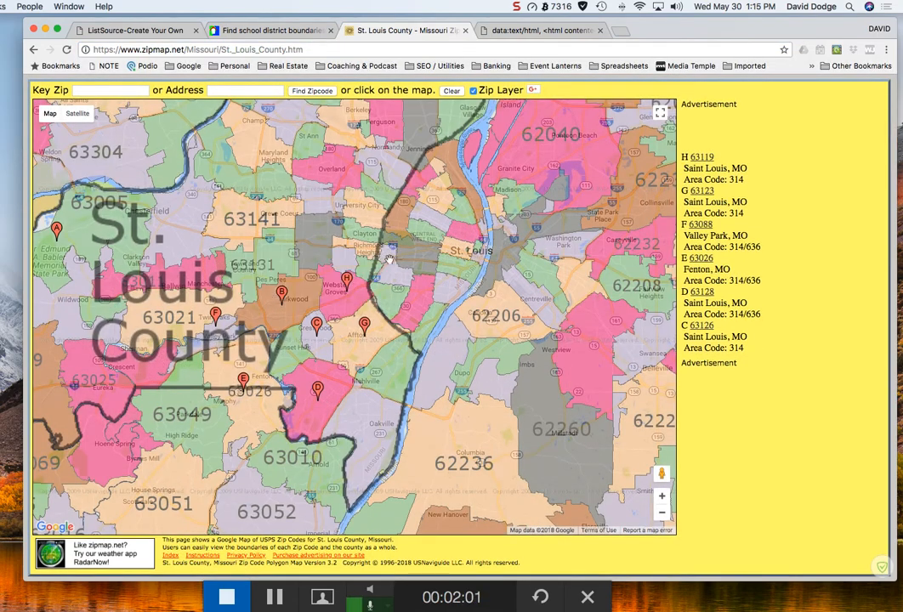
- Enlarge the ZIP map around Kirkwood, close the 63122 info popup and compare the area with the Lindbergh boundary in School District Finder
double_click(299, 304)
drag(341, 304, 417, 242)
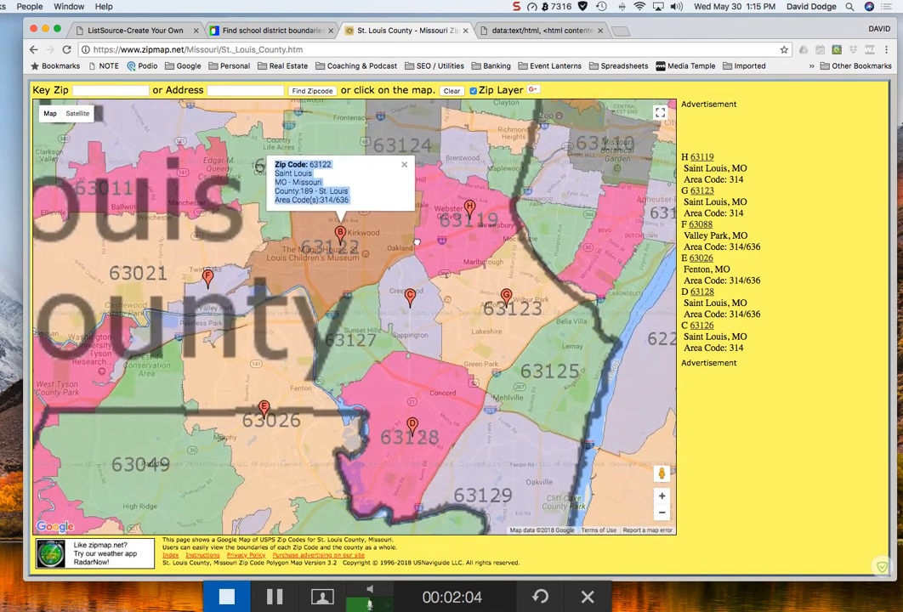
click(404, 164)
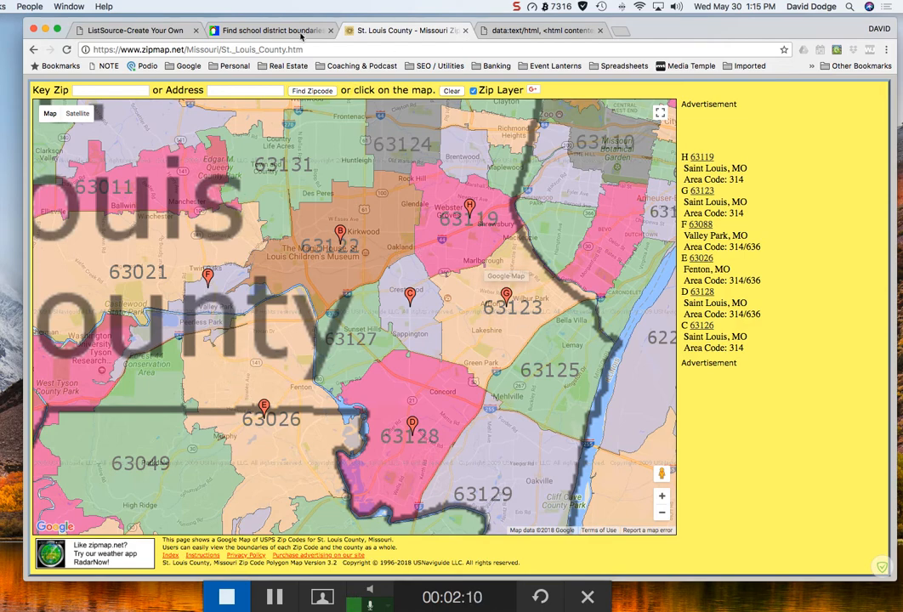
click(275, 32)
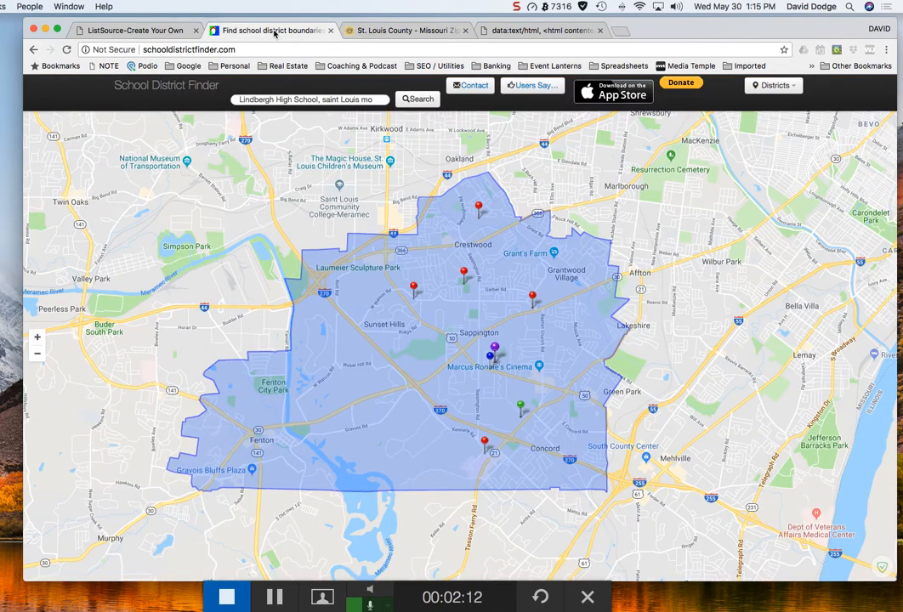
click(404, 30)
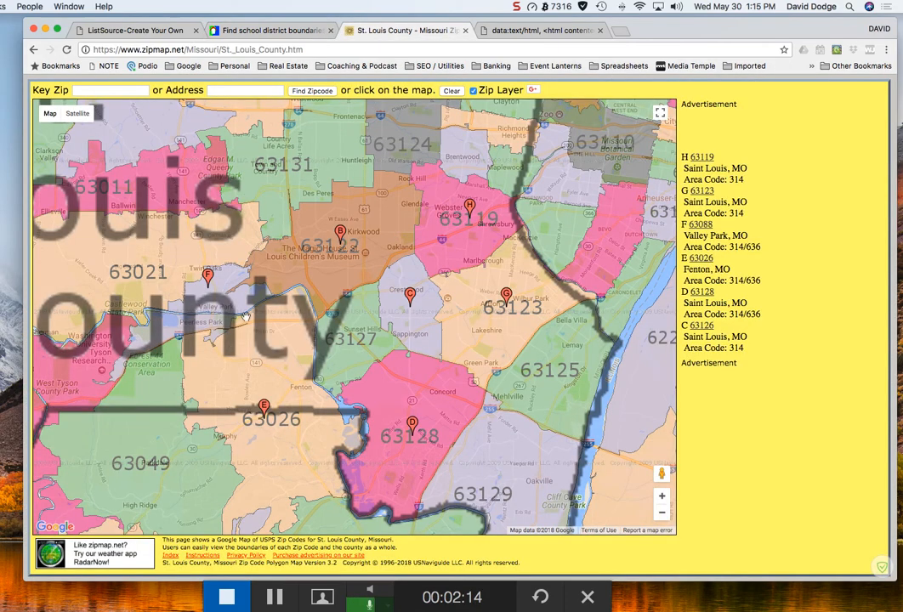
- Switch to the ZIP code notes page and insert two blank lines above the "Lindbergh High School Zip Codes" heading
click(529, 33)
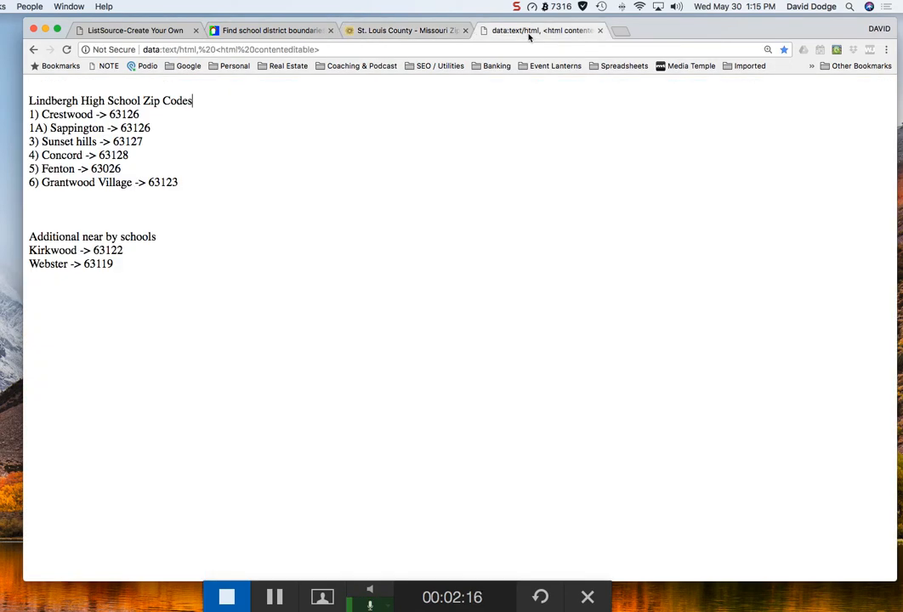
click(28, 100)
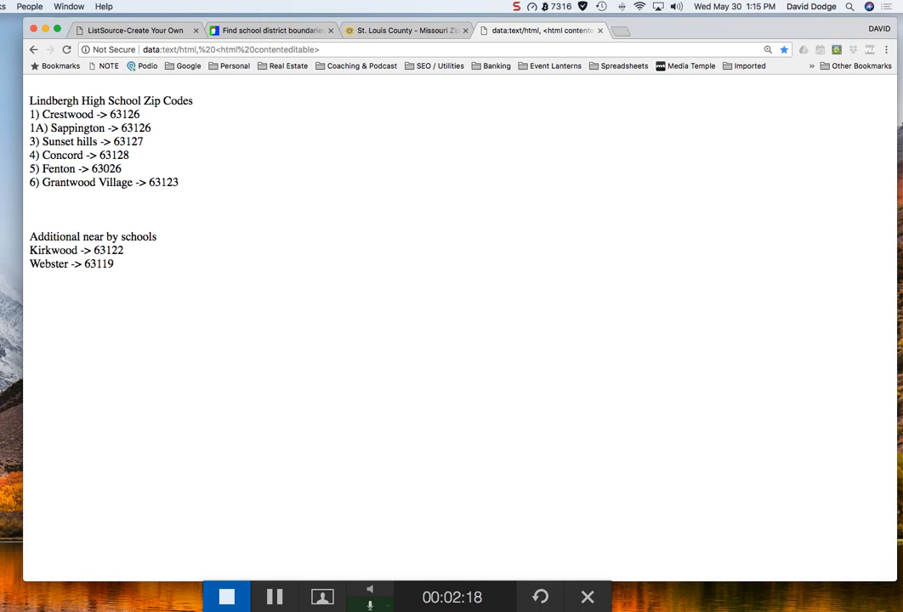
key(Return)
key(Return)
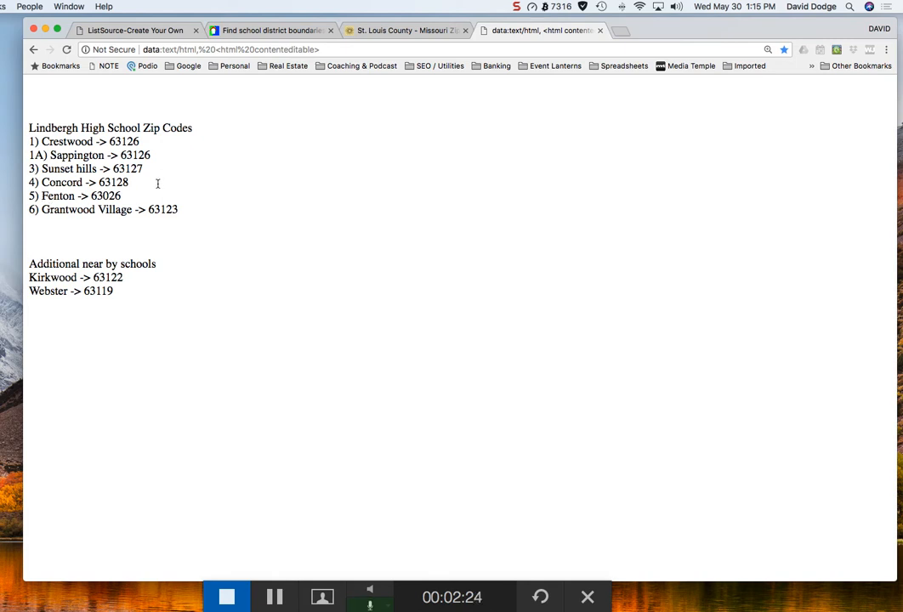
drag(150, 154, 23, 144)
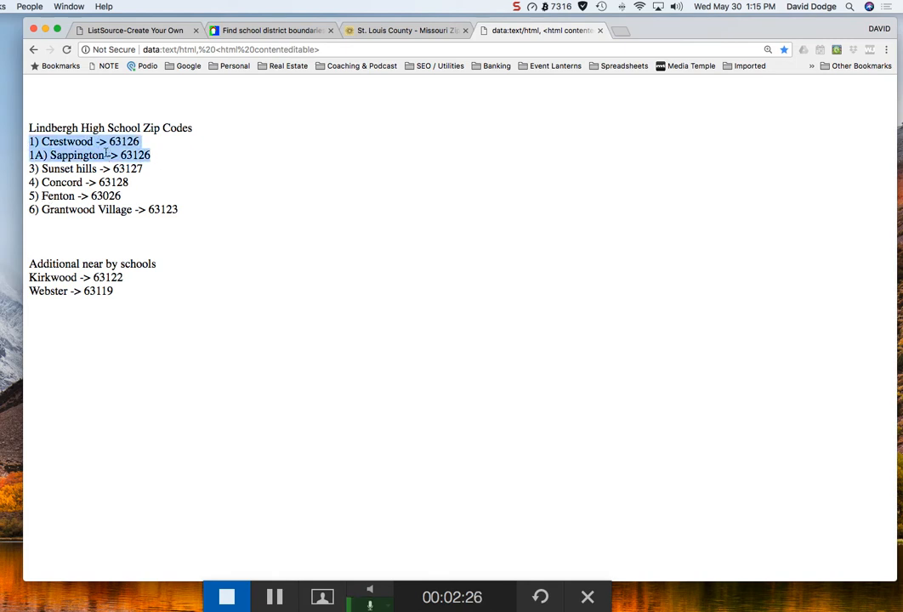
click(185, 165)
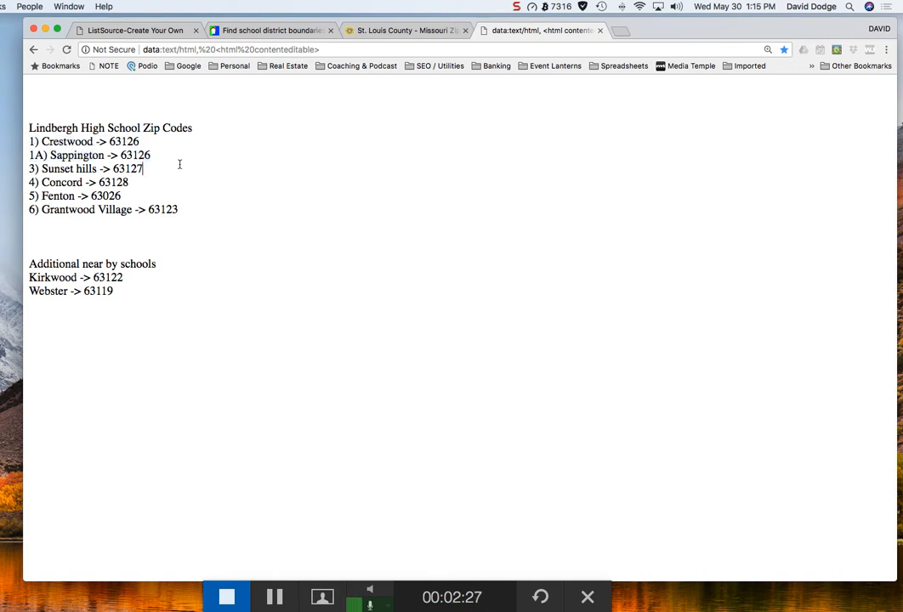
- Renumber the Sunset hills, Concord and Fenton entries as 2, 3 and 4
click(36, 169)
key(BackSpace)
text(2)
click(35, 182)
key(BackSpace)
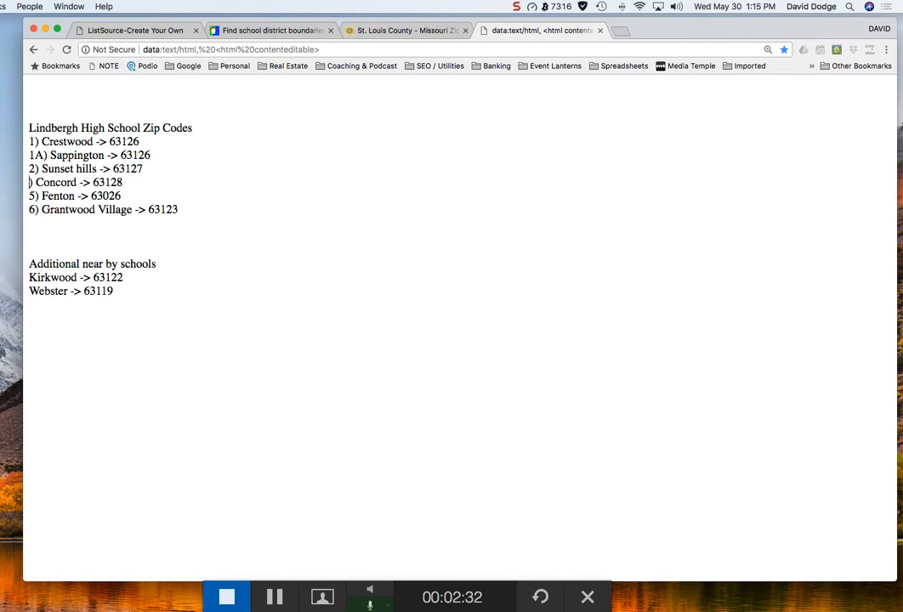
text(3)
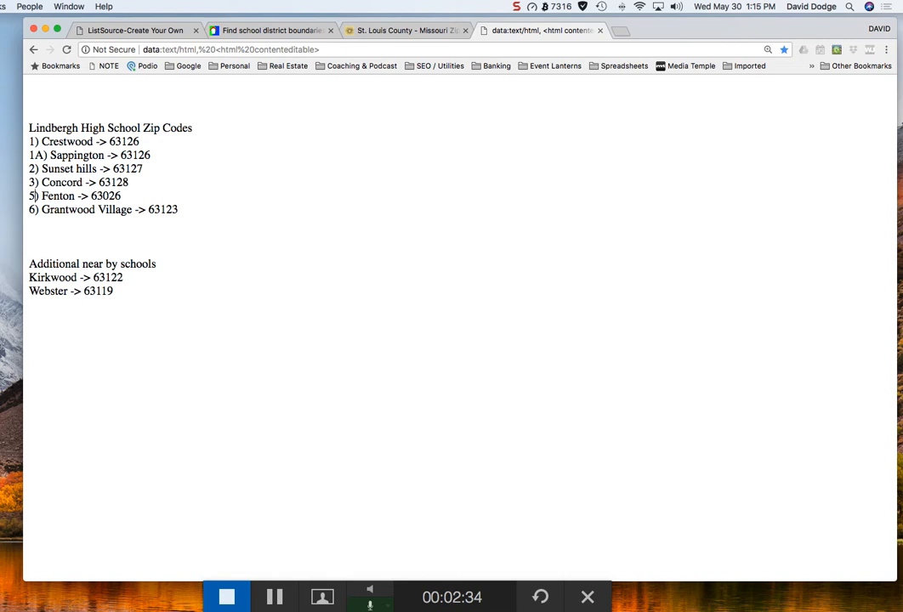
click(36, 195)
key(BackSpace)
text(4)
- Restore the numbers of the Sunset hills and Concord entries to 3 and 4
click(36, 168)
key(BackSpace)
text(3)
click(36, 182)
key(BackSpace)
text(4)
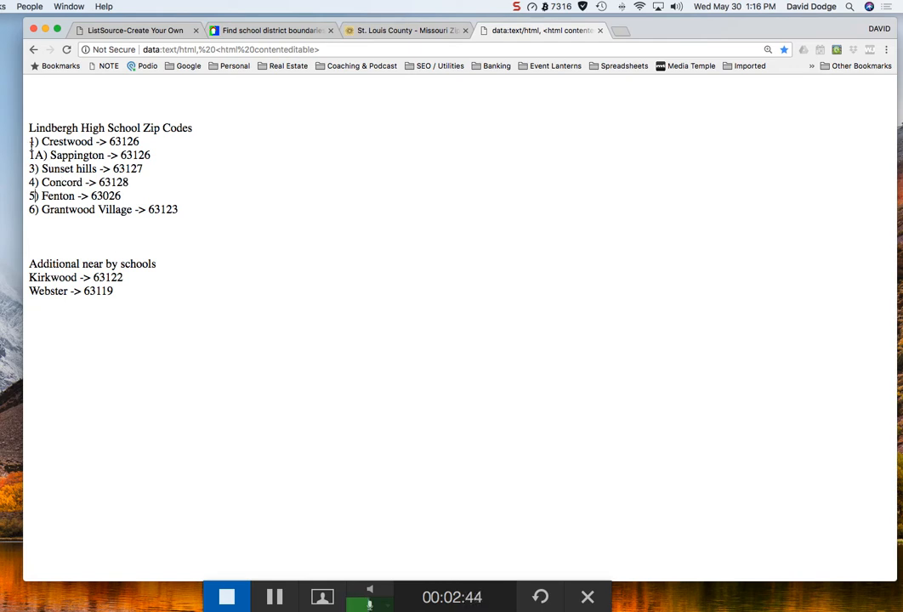
- Review the six Lindbergh ZIP code entries in the notes against the school district boundary and the zipmap.net county map
drag(189, 215, 8, 148)
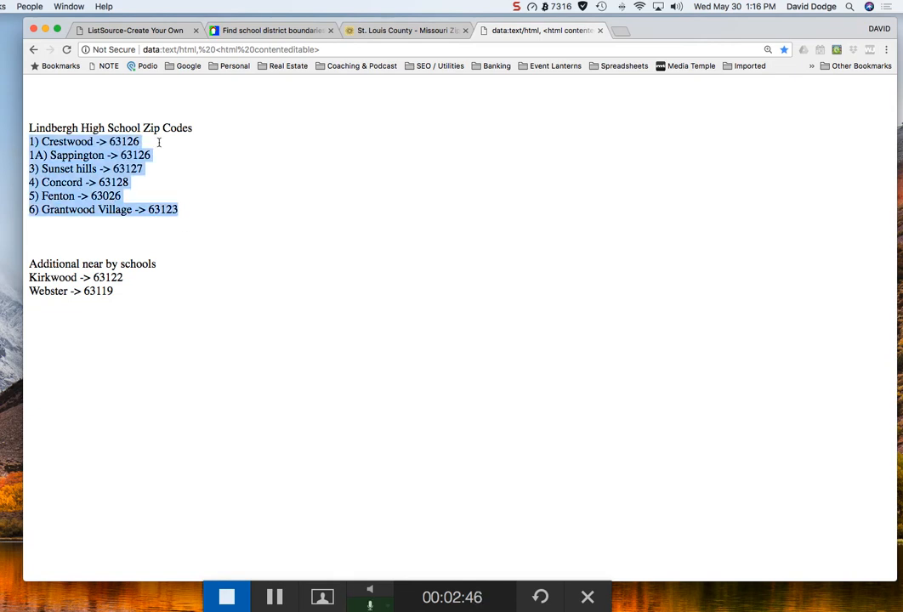
drag(204, 210, 19, 143)
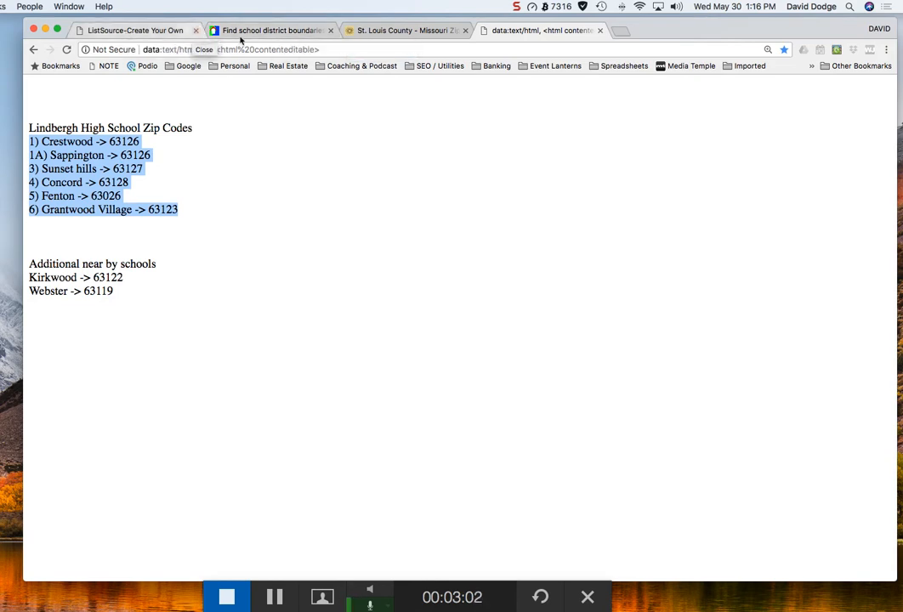
click(268, 34)
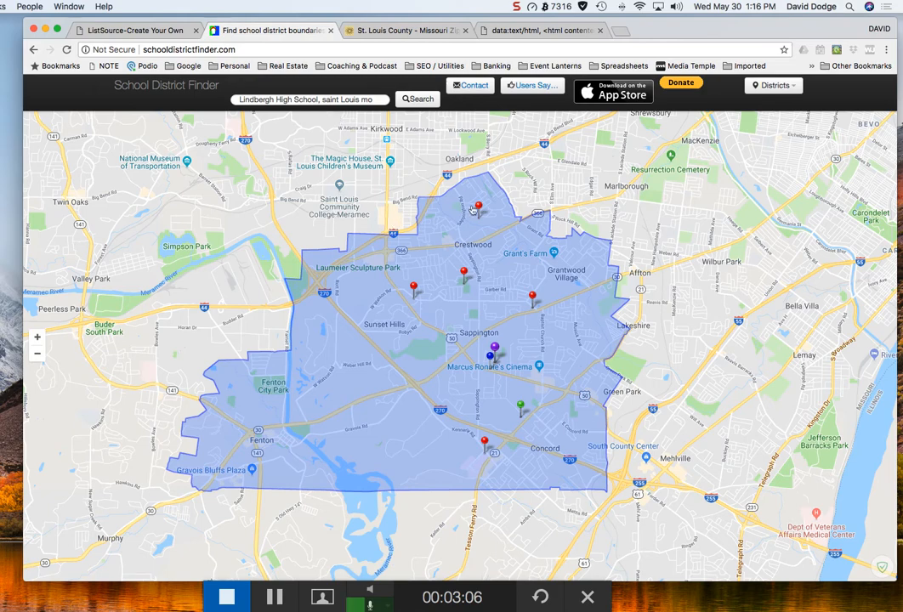
click(397, 34)
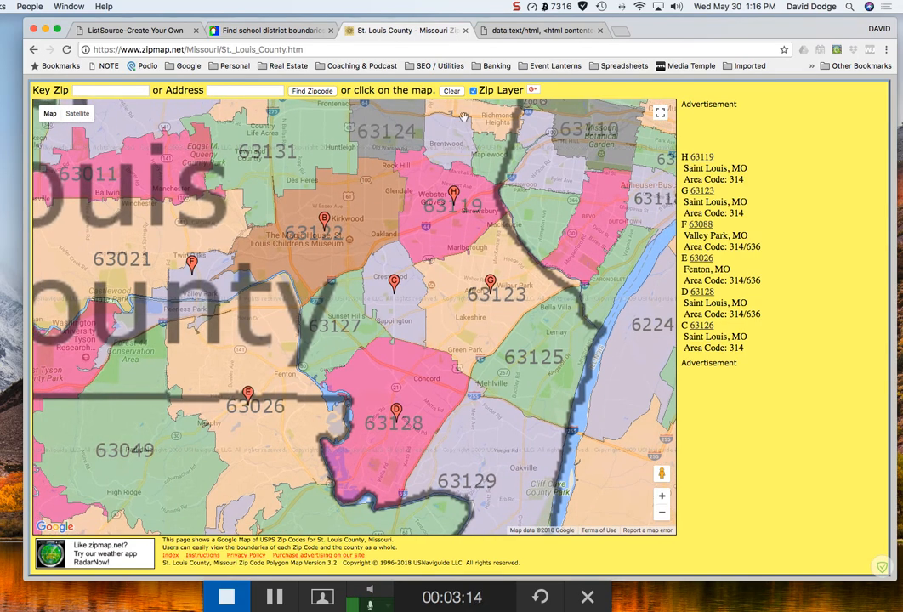
click(523, 32)
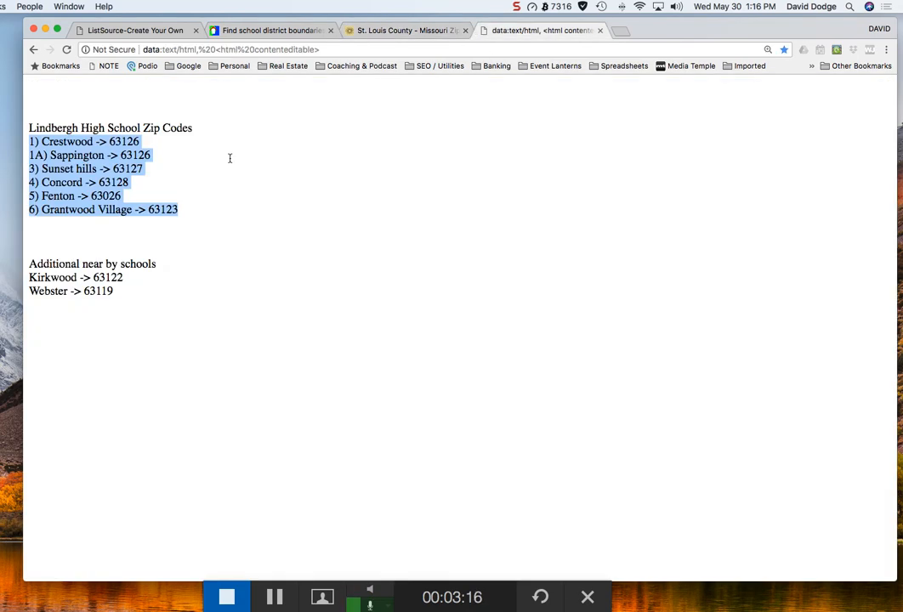
drag(183, 210, 6, 148)
- Switch to ListSource, start a Create Your Own list and choose ZIP Code as the geography criterion
click(134, 32)
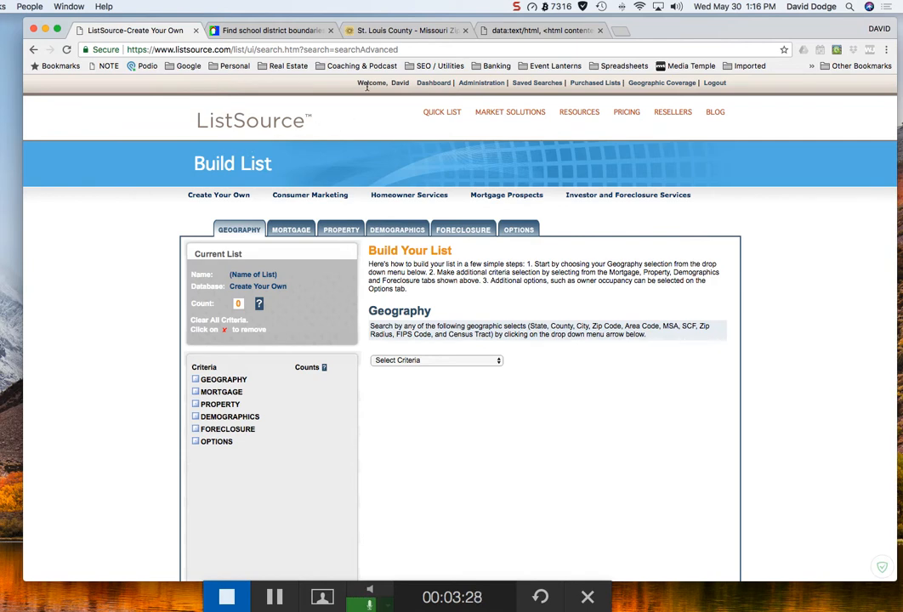
click(220, 203)
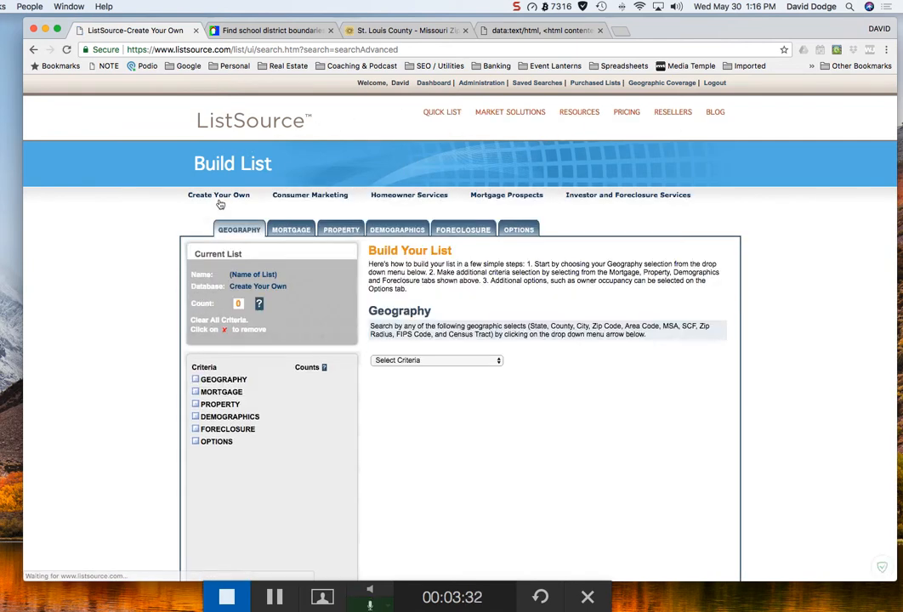
scroll(147, 273, down, 2)
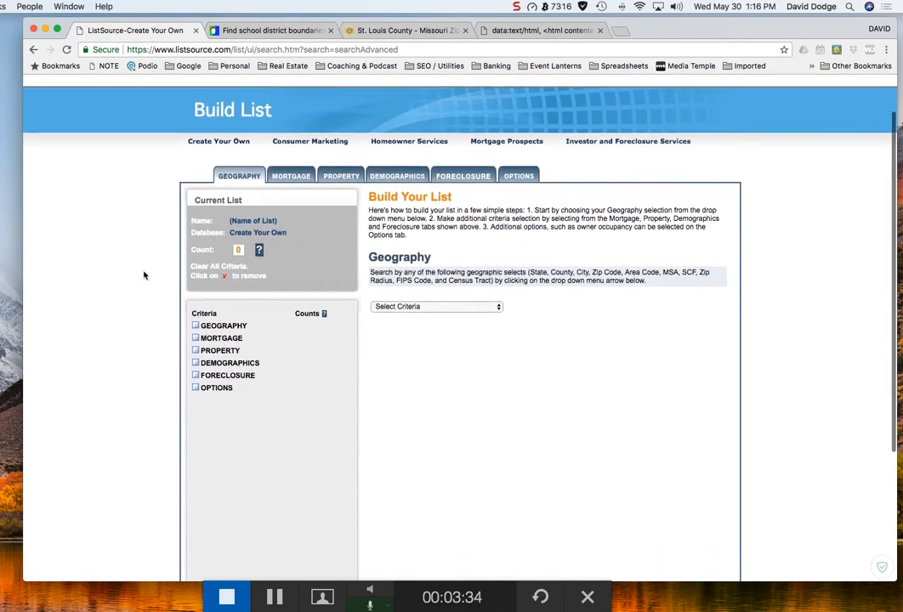
click(427, 307)
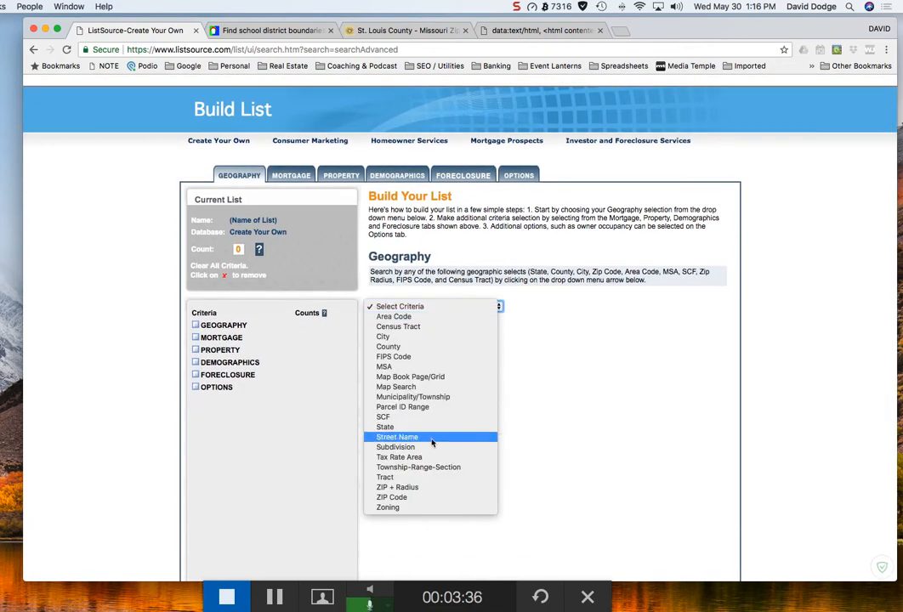
click(467, 307)
click(467, 307)
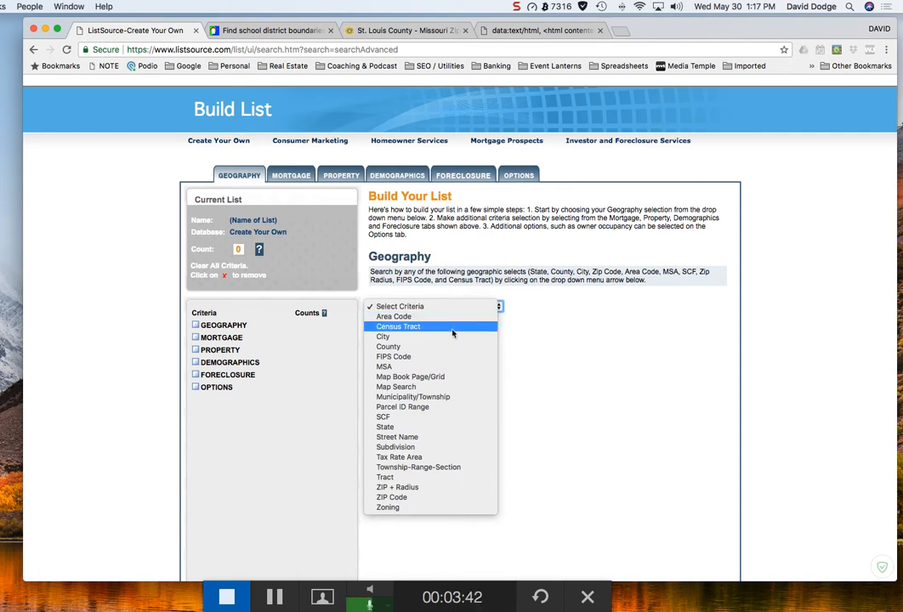
click(416, 499)
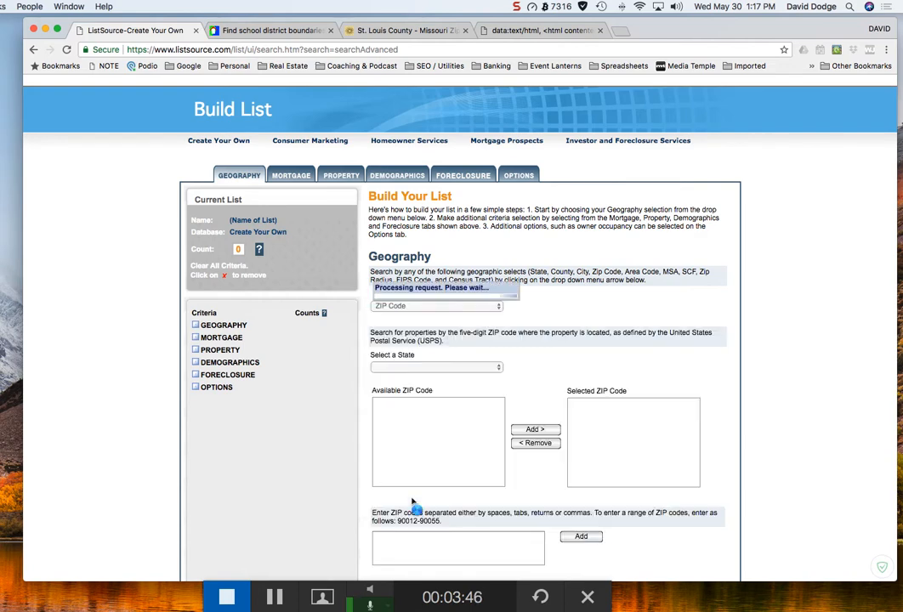
- Set the state to Missouri and browse its available ZIP codes
scroll(476, 280, down, 3)
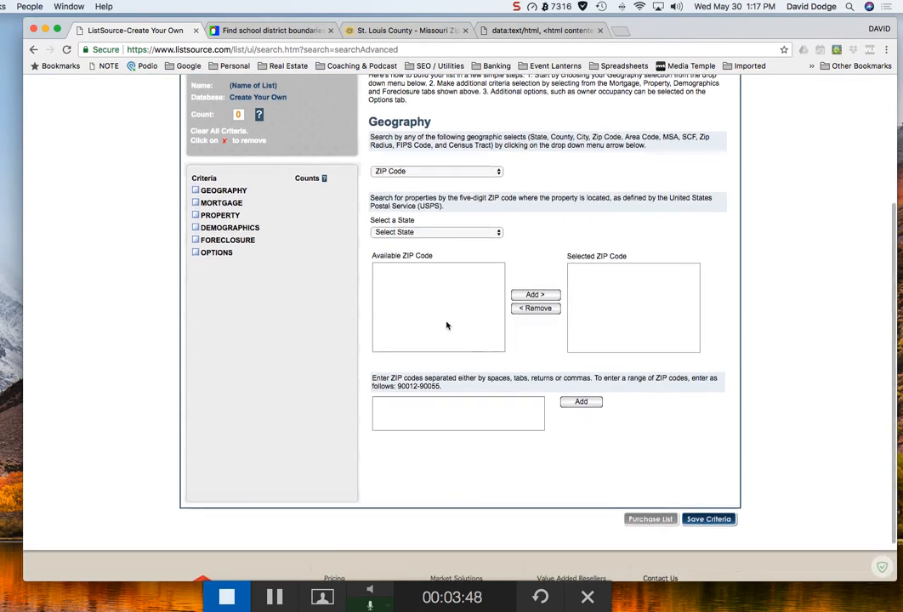
click(423, 231)
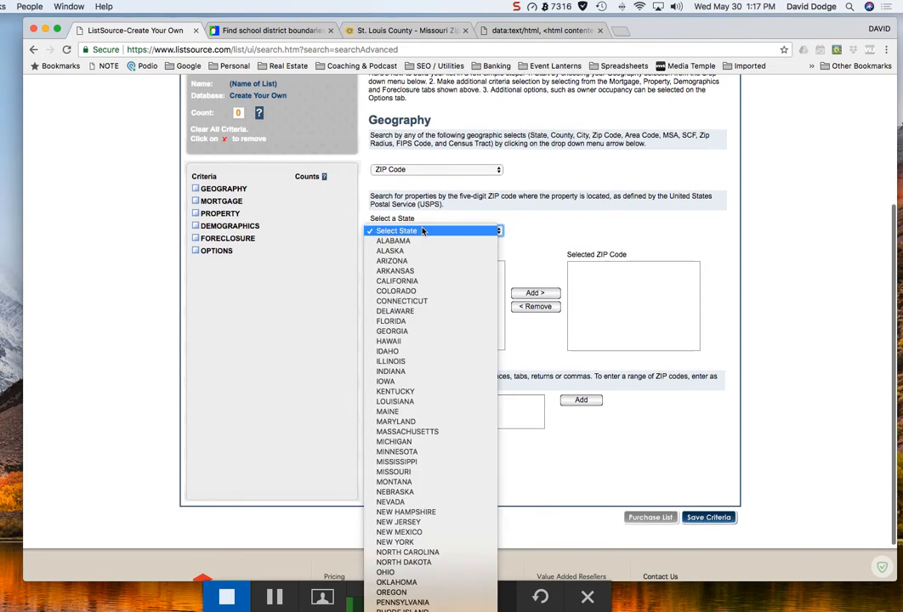
click(413, 473)
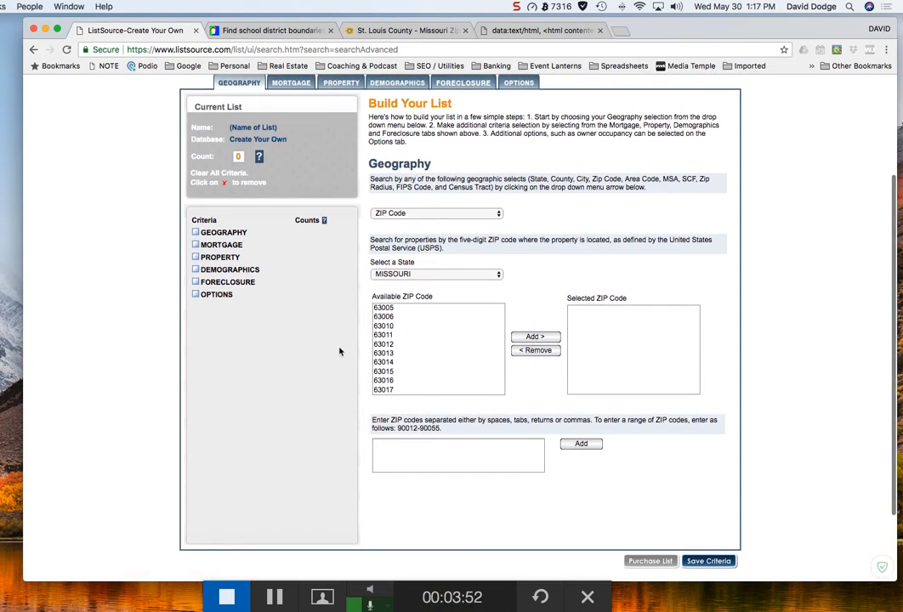
scroll(417, 379, down, 15)
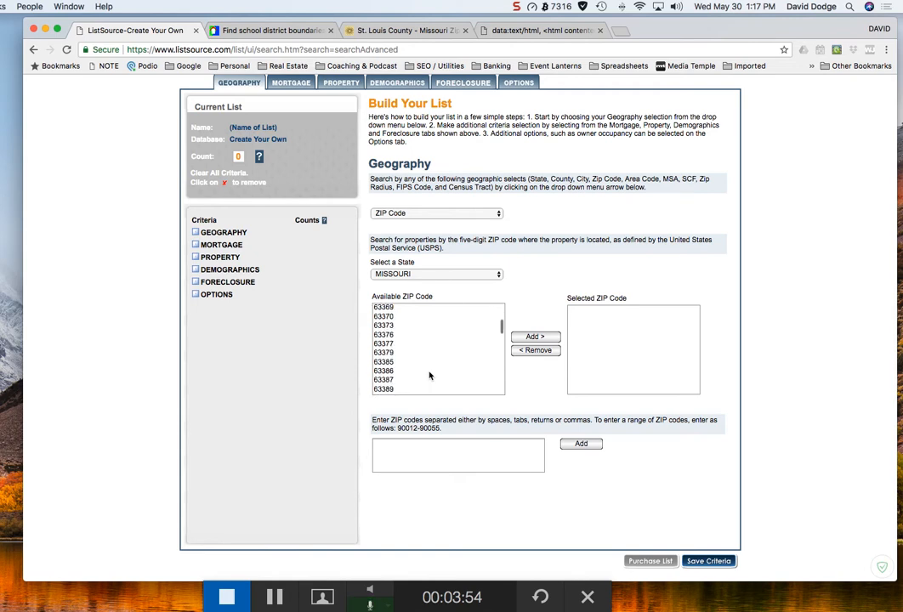
scroll(430, 376, up, 20)
scroll(430, 485, down, 2)
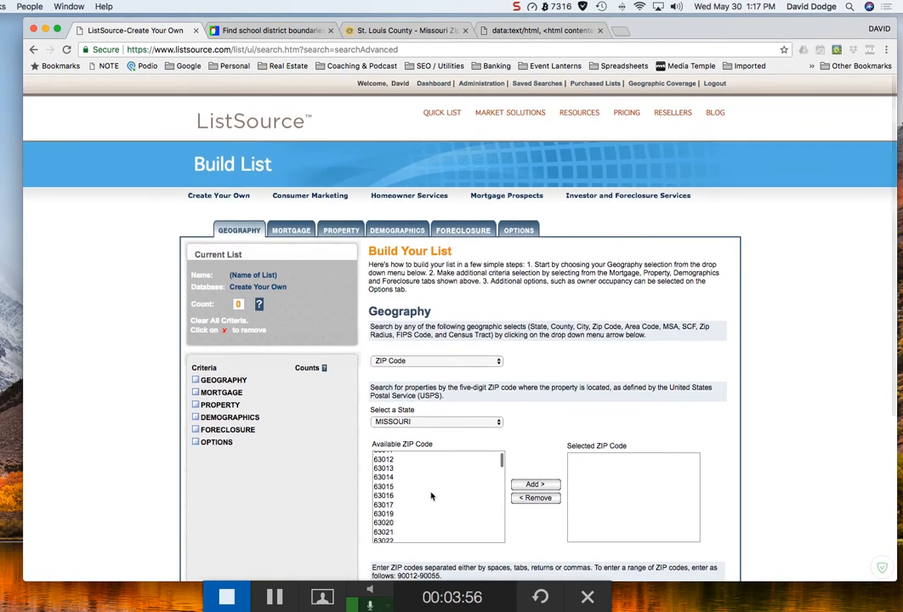
scroll(364, 456, down, 2)
scroll(363, 456, down, 1)
- Copy the Sappington through Grantwood Village entries from the notes page and paste them into the ListSource ZIP code entry box
click(532, 34)
click(203, 260)
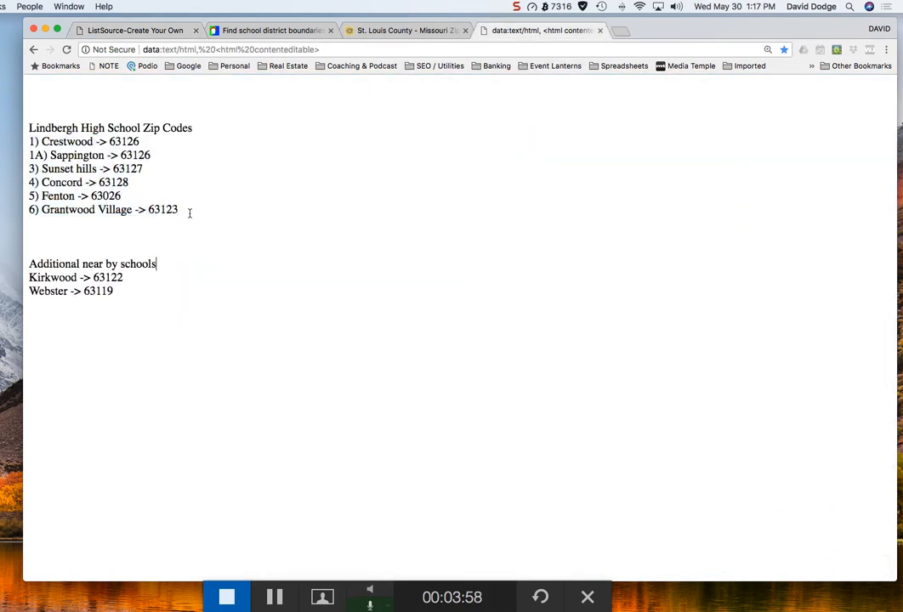
drag(194, 202, 24, 145)
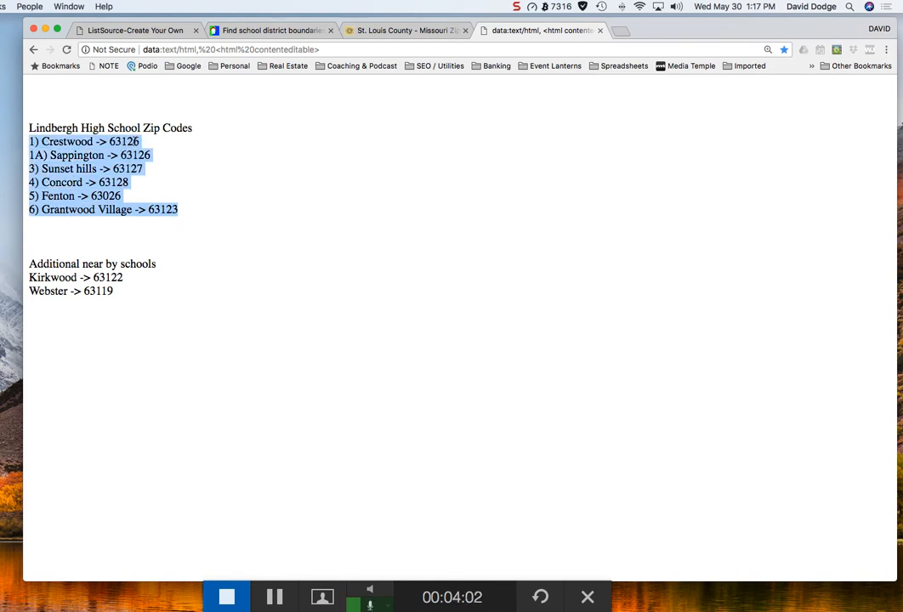
click(152, 154)
drag(244, 209, 18, 156)
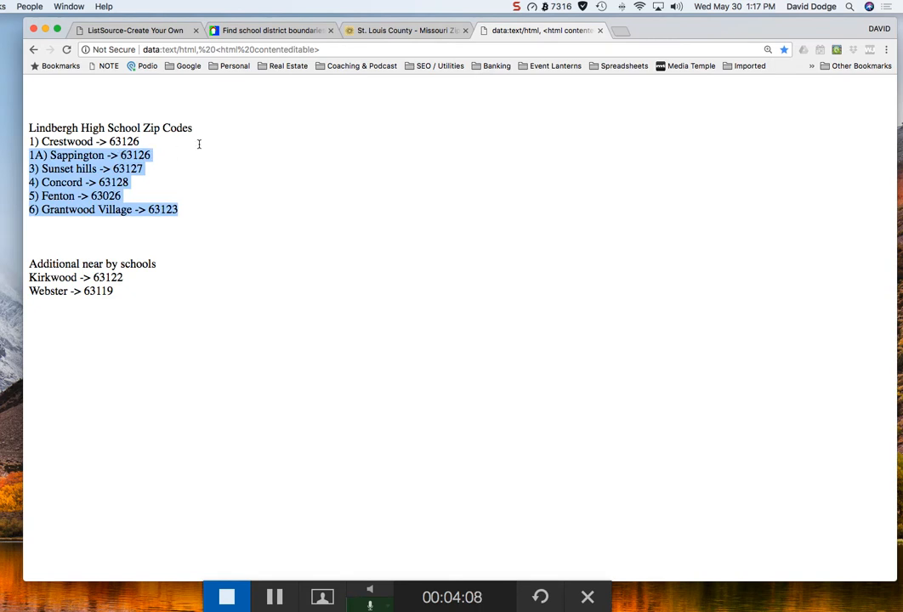
click(132, 30)
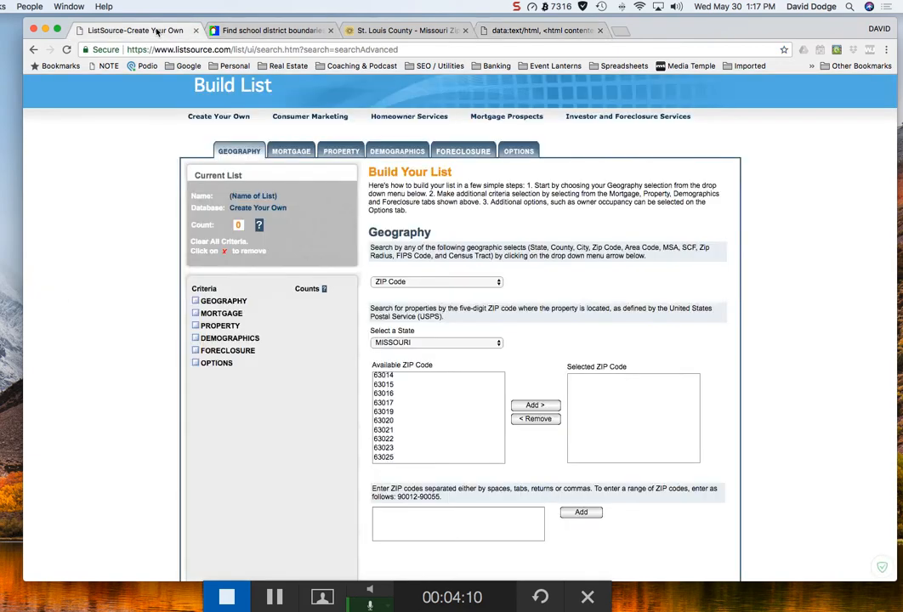
click(453, 518)
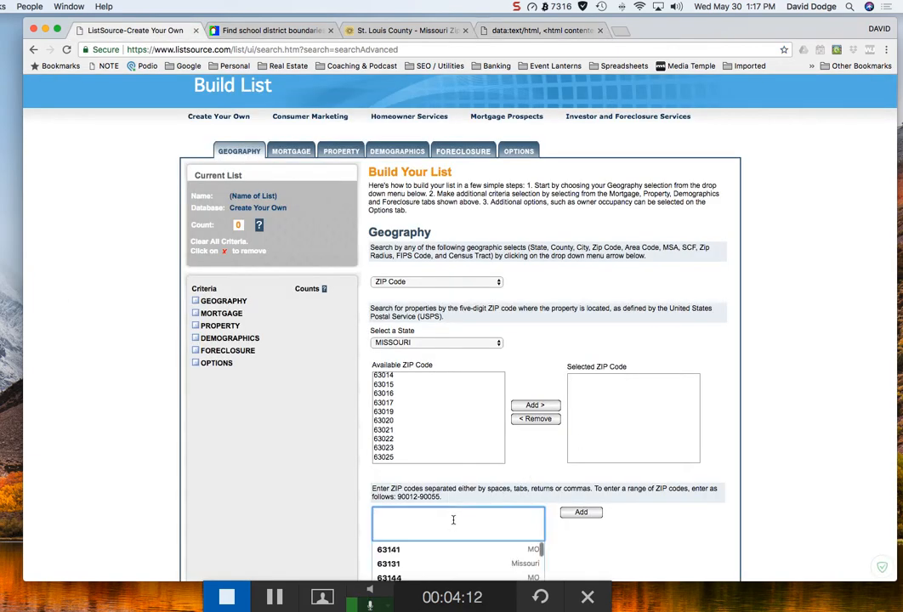
key(cmd+v)
- Strip the place names and arrows from the pasted entries, leaving only ZIP codes 63126, 63127, 63128, 63026 and 63123
scroll(356, 506, down, 1)
drag(450, 486, 372, 472)
key(BackSpace)
key(BackSpace)
key(BackSpace)
scroll(435, 474, up, 1)
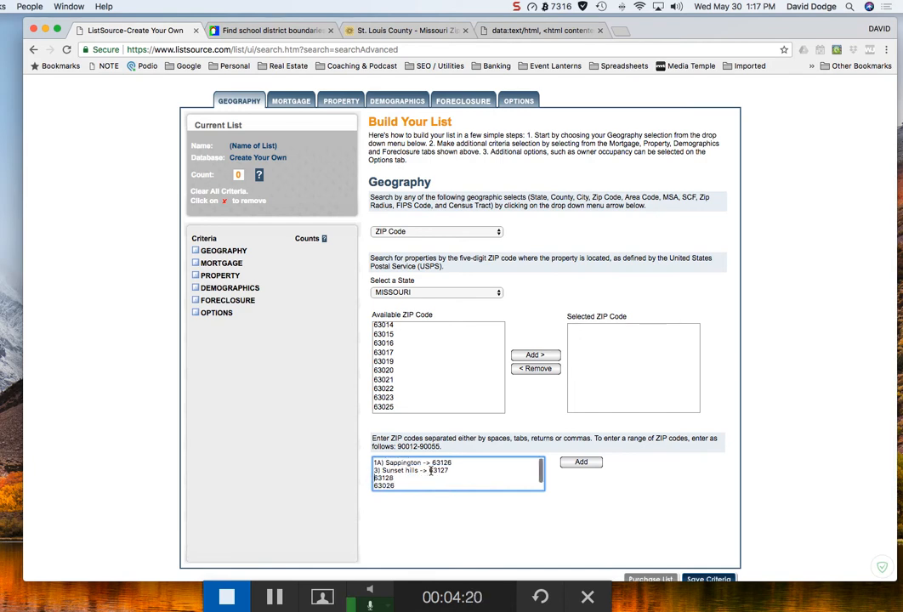
drag(431, 471, 373, 471)
key(BackSpace)
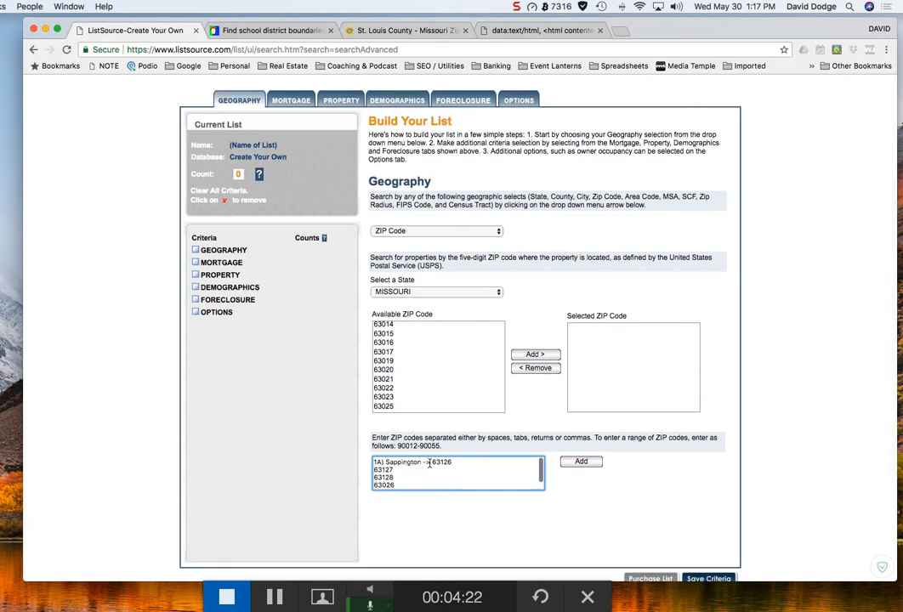
mouse_move(432, 466)
mouse_down()
mouse_move(373, 463)
mouse_move(435, 464)
mouse_up()
click(380, 461)
key(BackSpace)
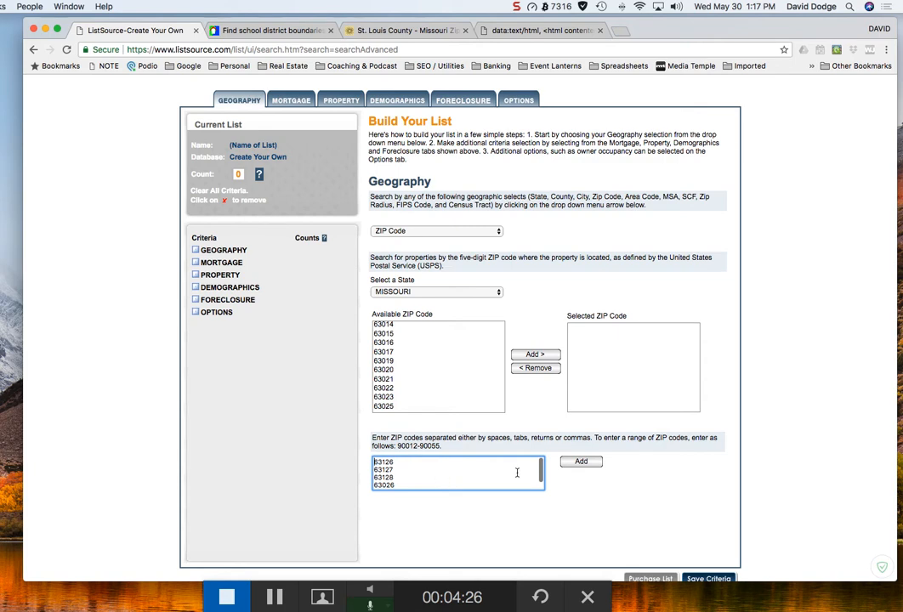
- Add the entered ZIP codes to the selected geography criteria and check the updated criteria summary
click(580, 462)
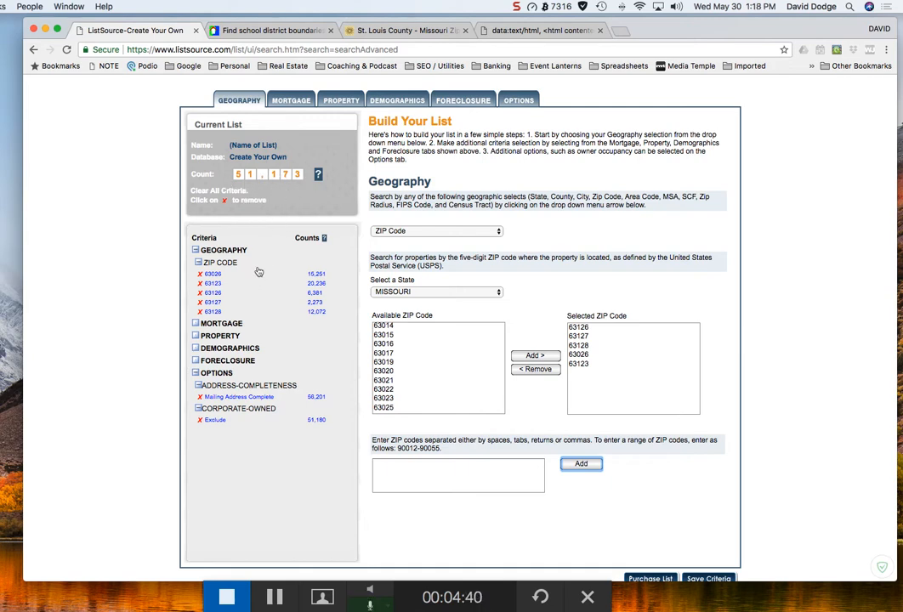
scroll(260, 271, down, 1)
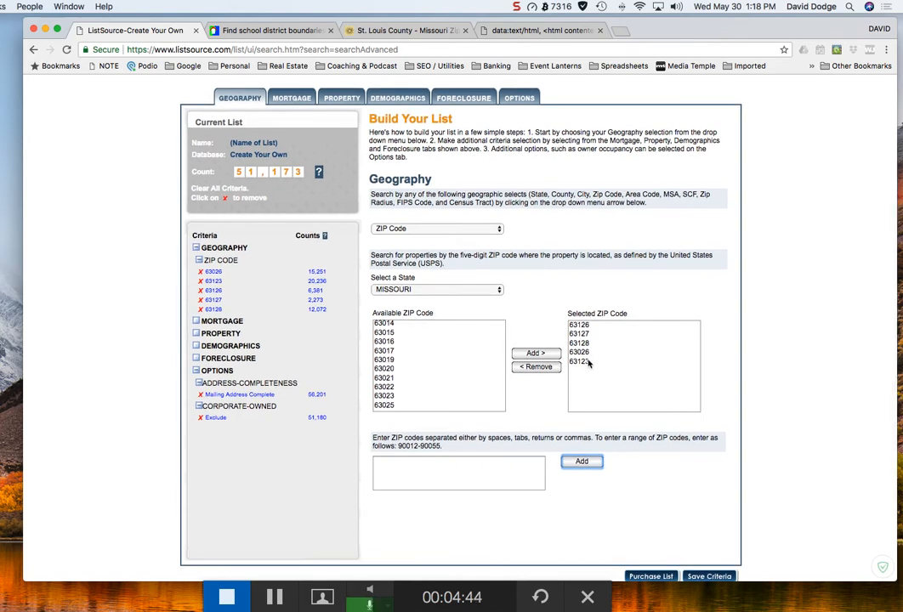
scroll(585, 331, up, 1)
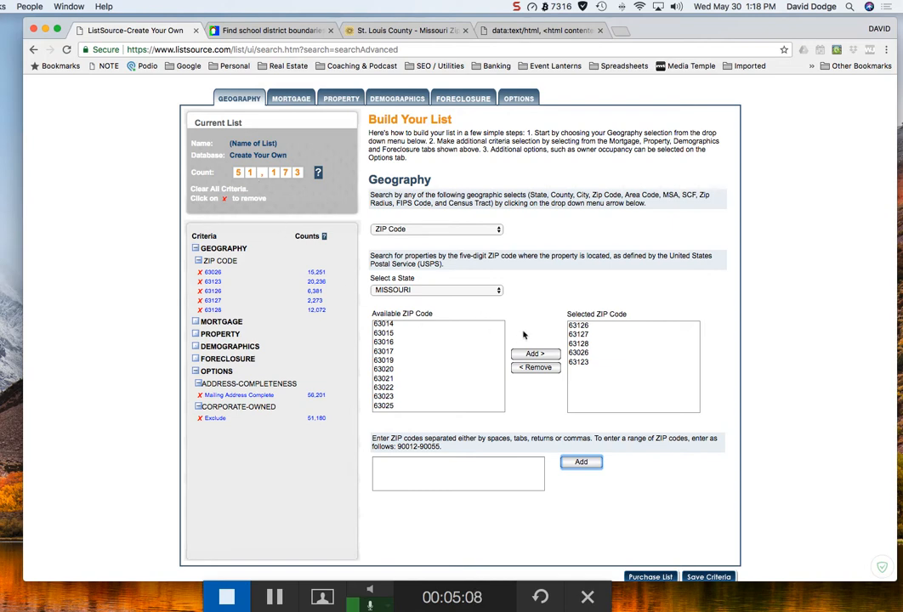
- Open the mortgage criteria, set the lien position to First Mortgages and choose LTV as the criterion
click(195, 324)
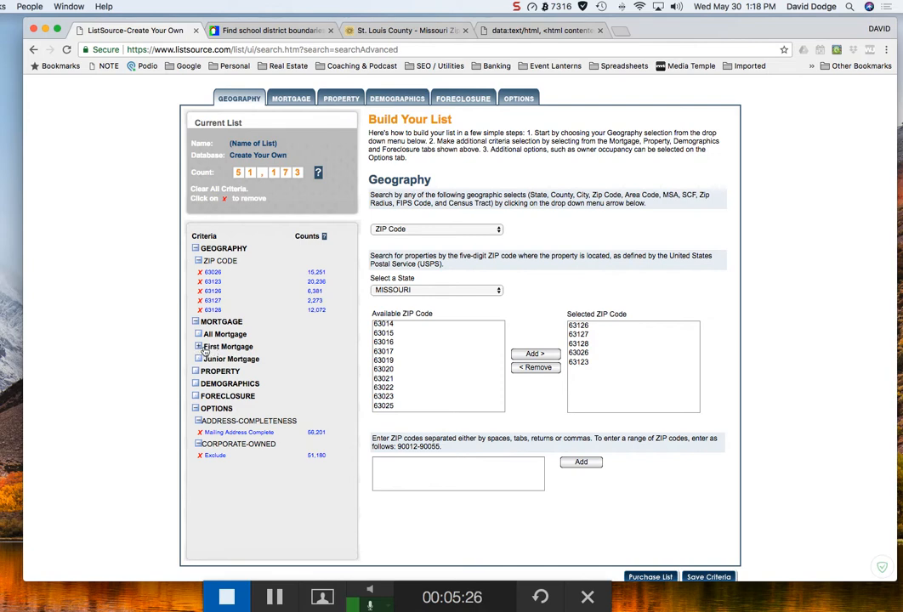
click(294, 99)
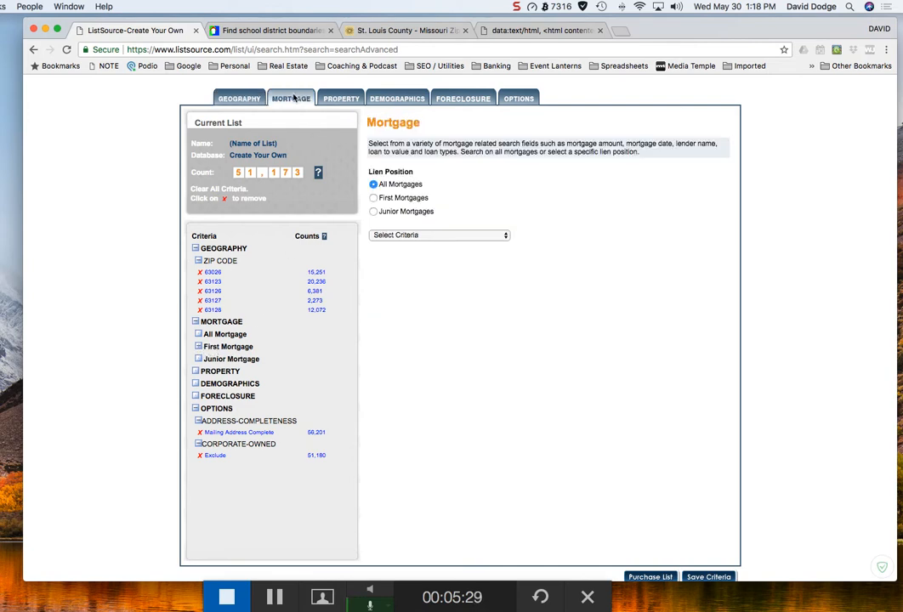
click(379, 200)
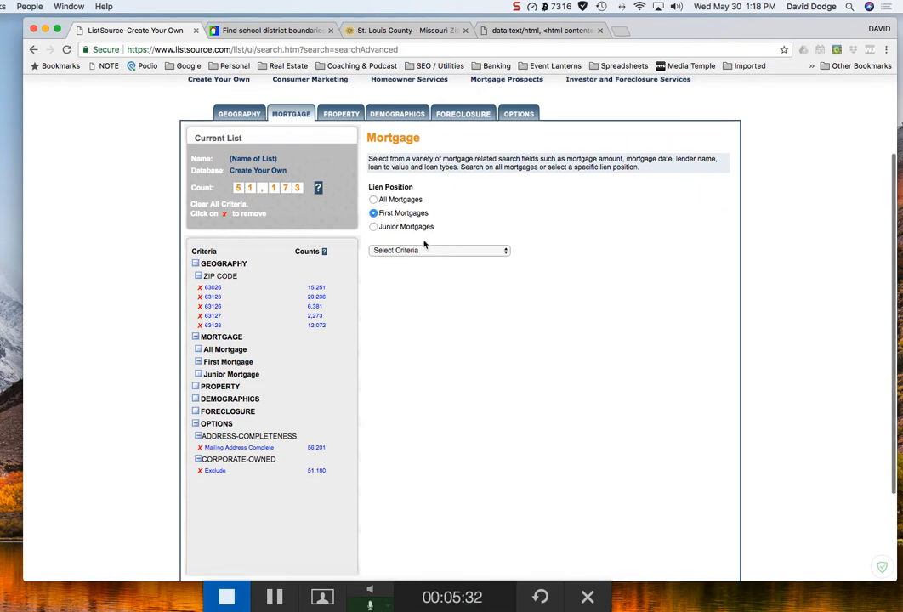
click(442, 253)
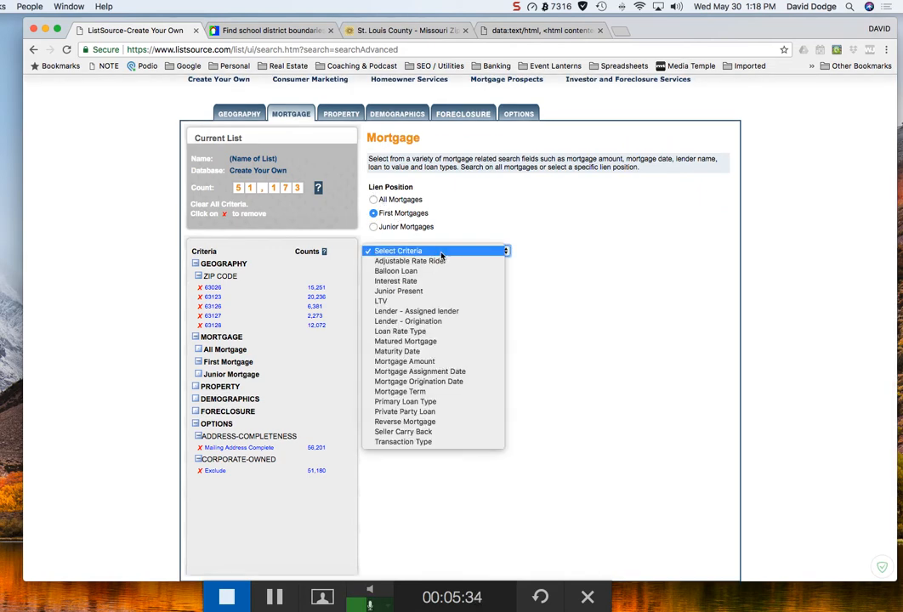
click(383, 303)
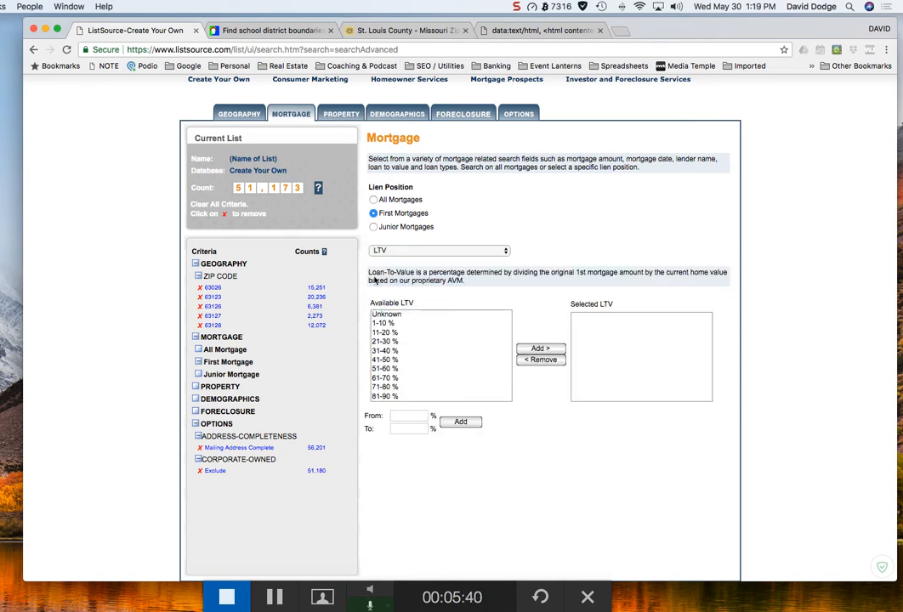
scroll(421, 354, down, 2)
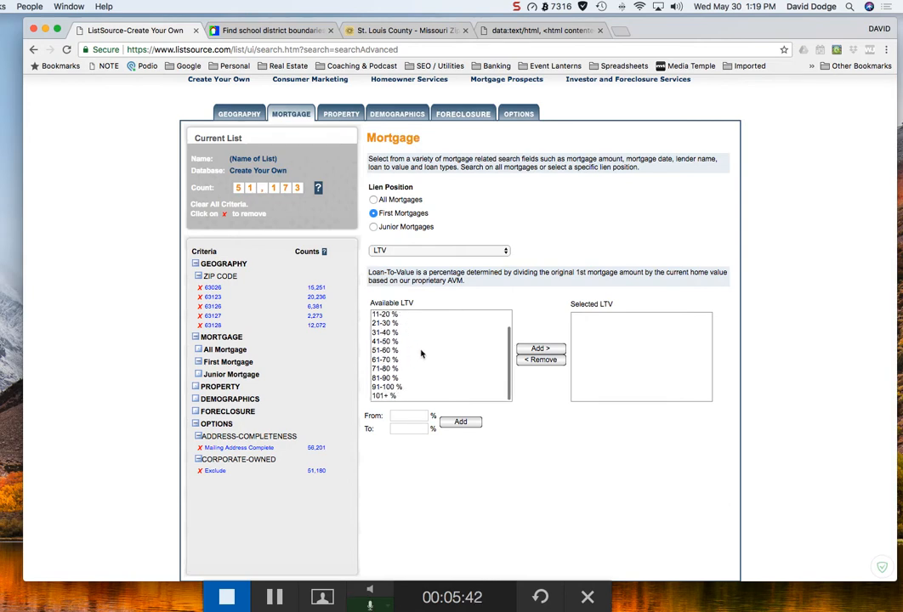
scroll(424, 360, up, 2)
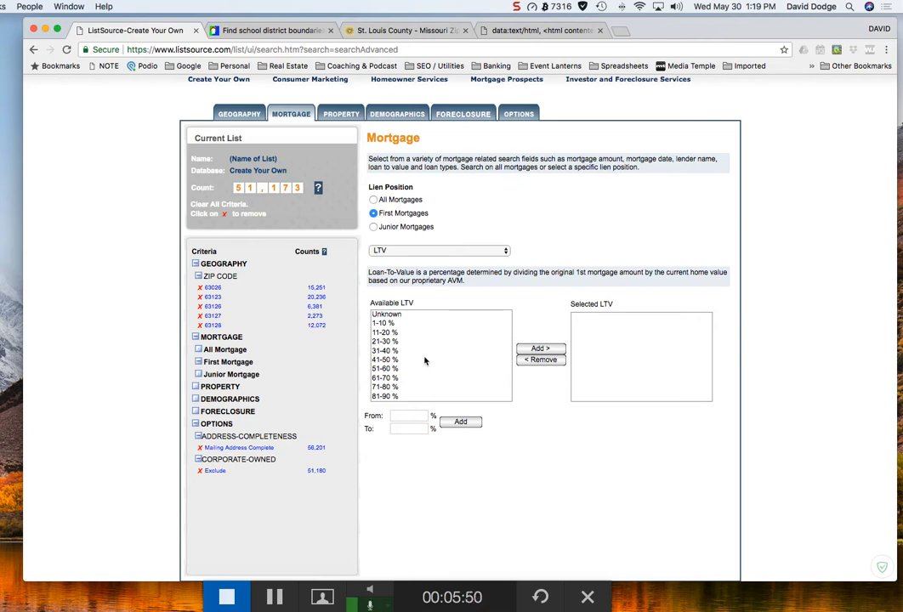
- Add the LTV ranges 1-10 %, 11-20 %, 21-30 % and 31-40 % to the first mortgage criteria
click(389, 352)
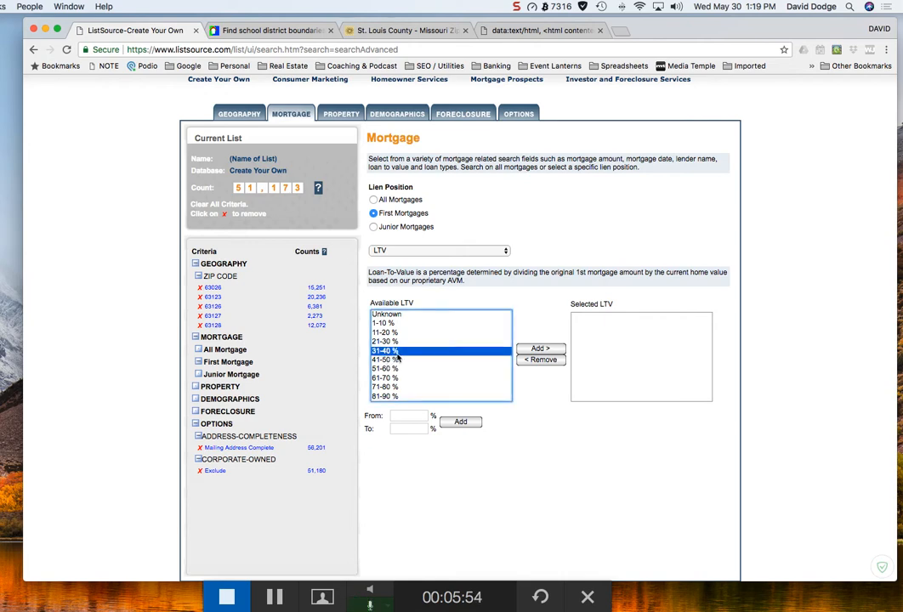
key(shift+Up)
key(shift+Up)
key(shift+Up)
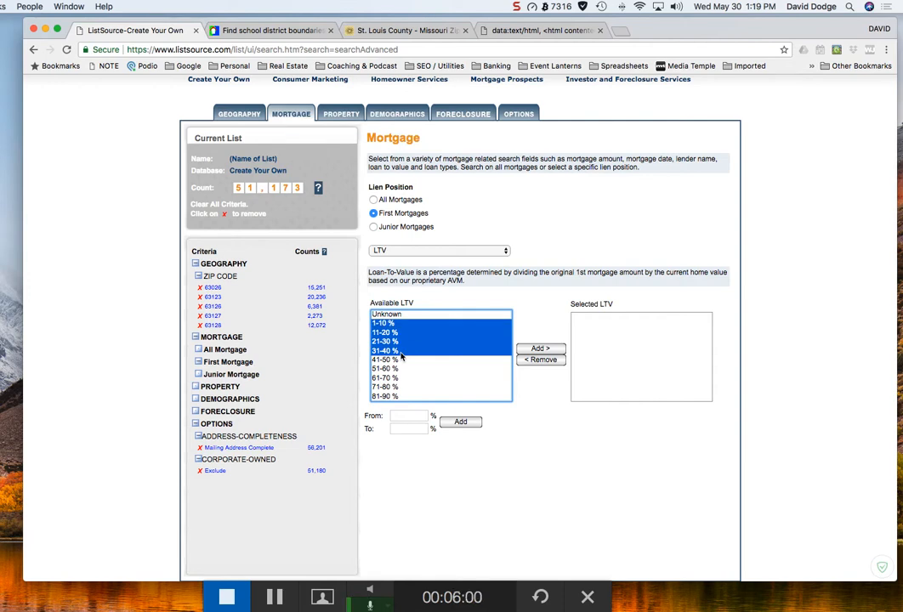
click(550, 350)
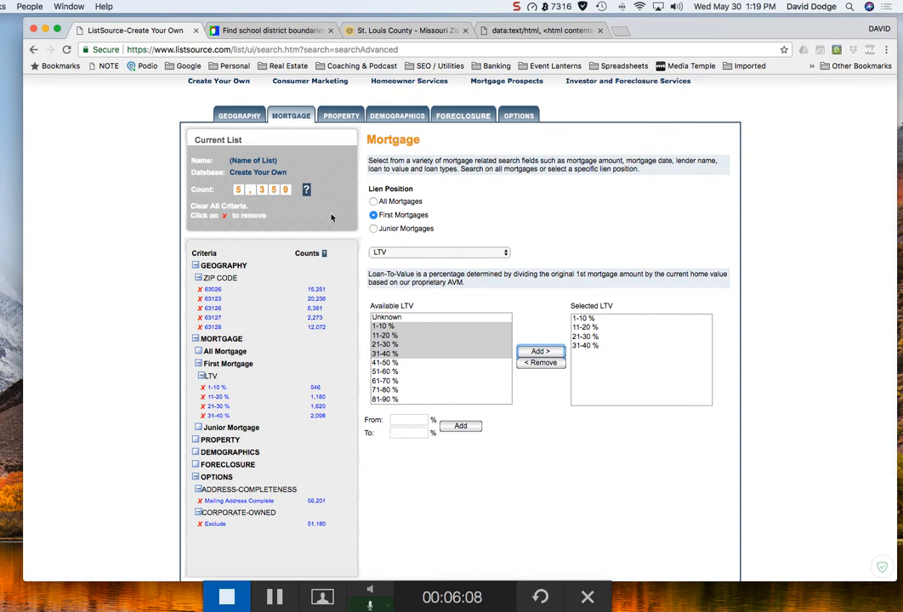
- Remove the LTV ranges 1-10 % through 31-40 % from the selection and add them back
click(587, 345)
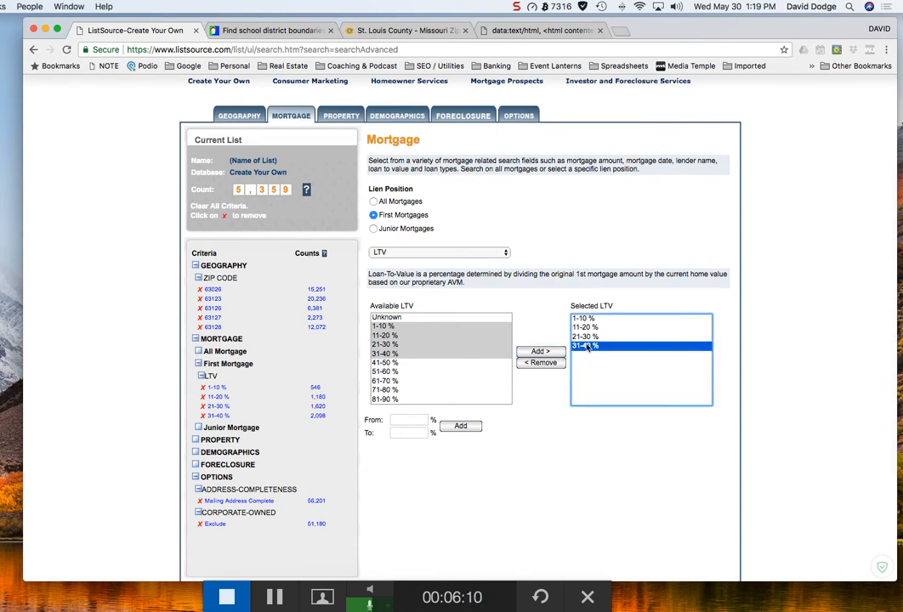
key(shift+Up)
key(shift+Up)
key(shift+Up)
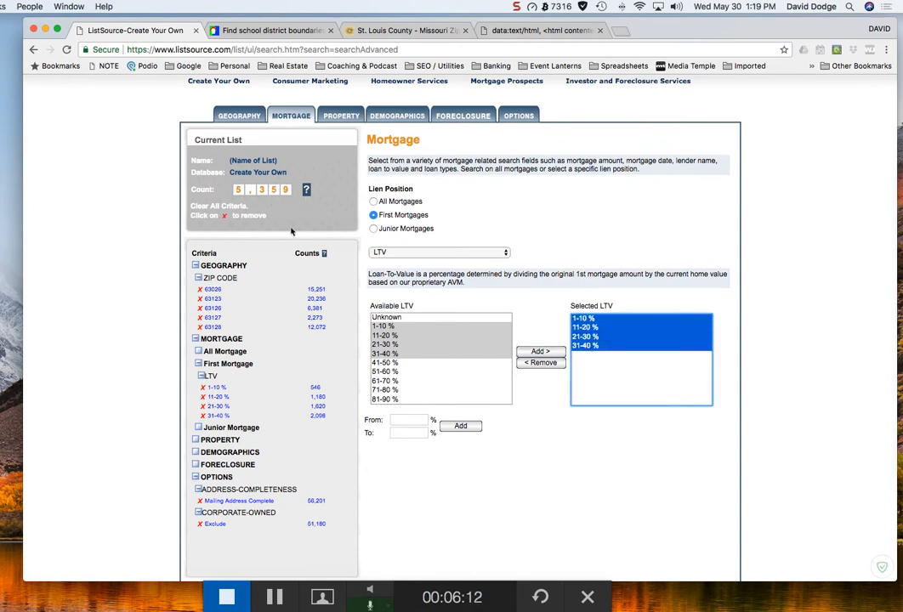
click(541, 362)
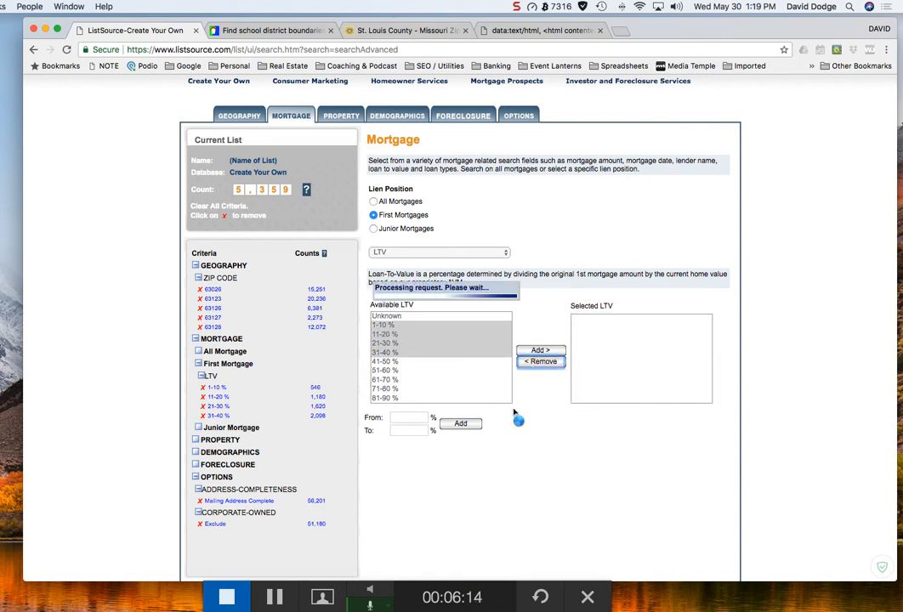
click(540, 351)
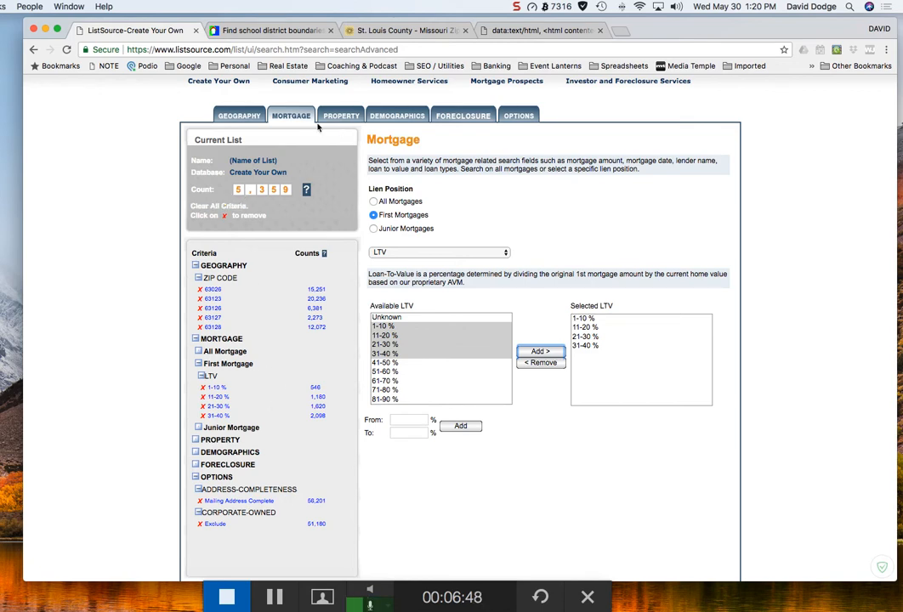
- Check the criteria summary with its LTV ranges, and choose Bedrooms as the property criterion
scroll(318, 126, down, 1)
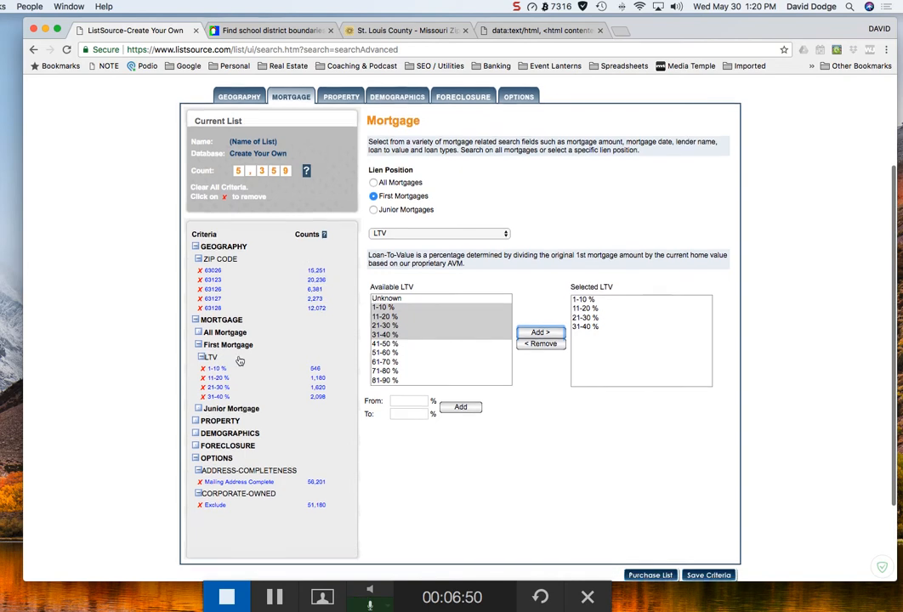
scroll(307, 387, up, 1)
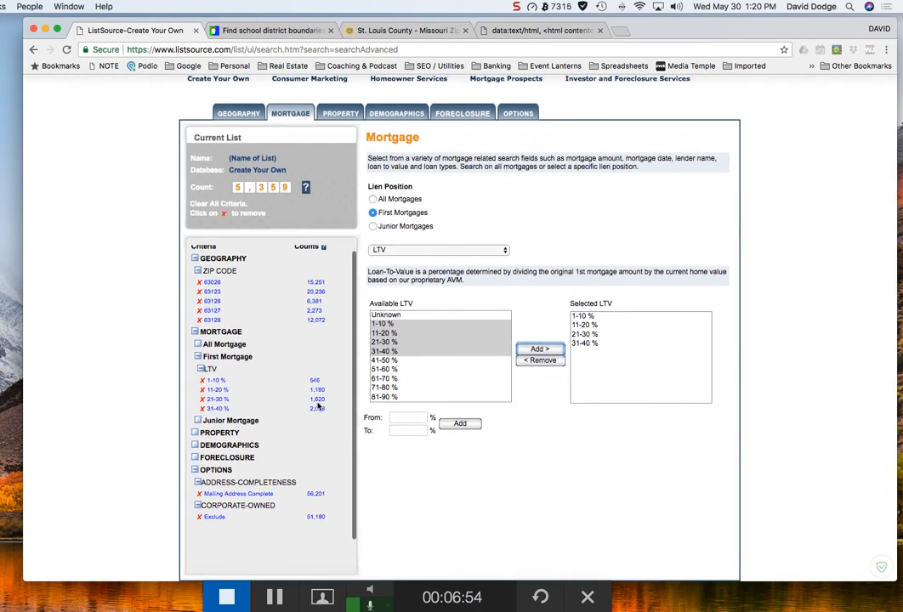
scroll(311, 350, down, 1)
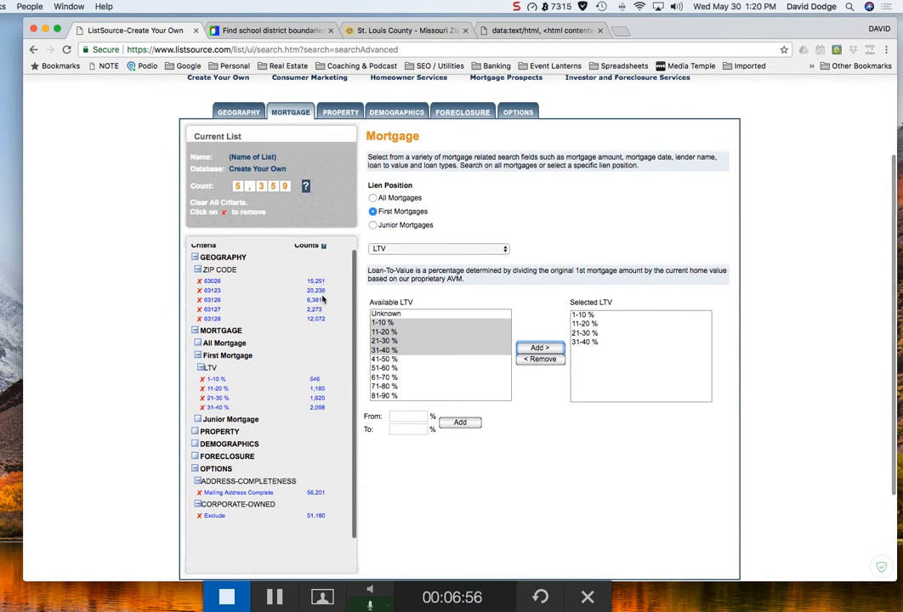
scroll(323, 299, up, 2)
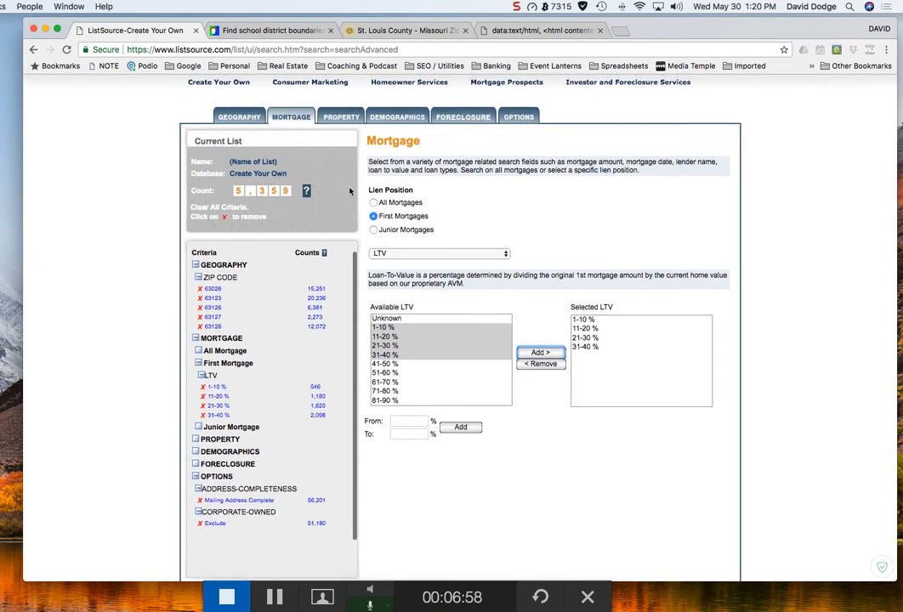
click(341, 117)
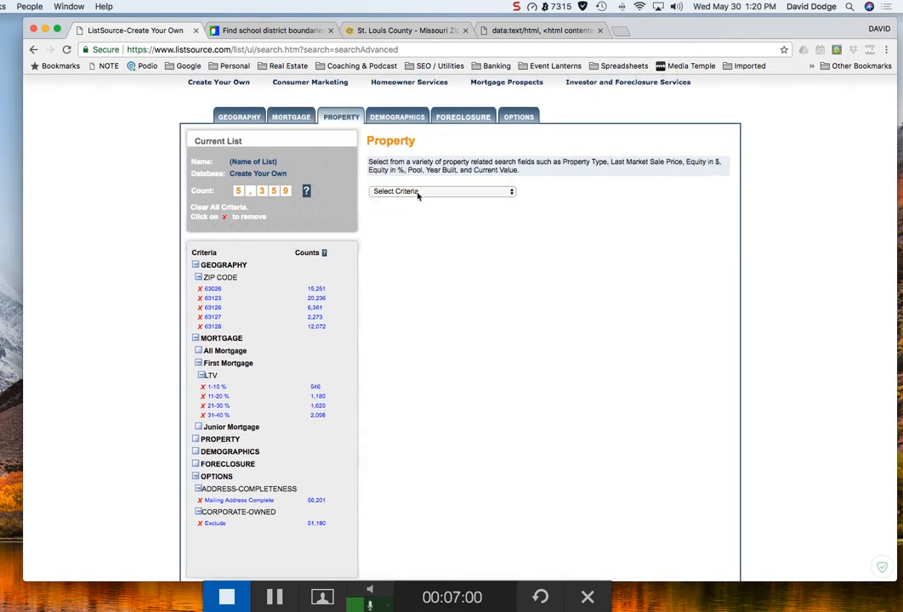
click(418, 193)
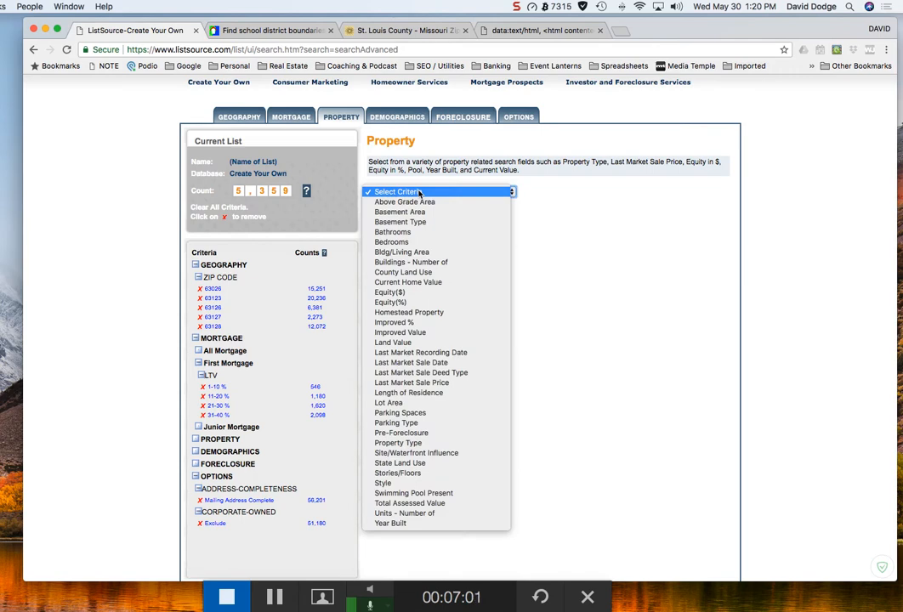
click(404, 242)
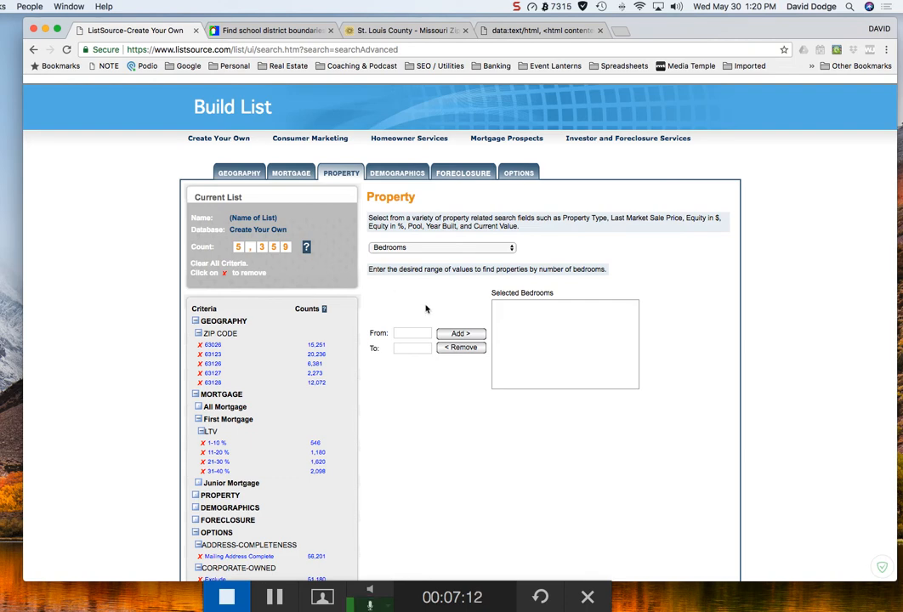
- Add a bedroom range from 2 to 5 and remove it from the selected bedrooms
click(405, 334)
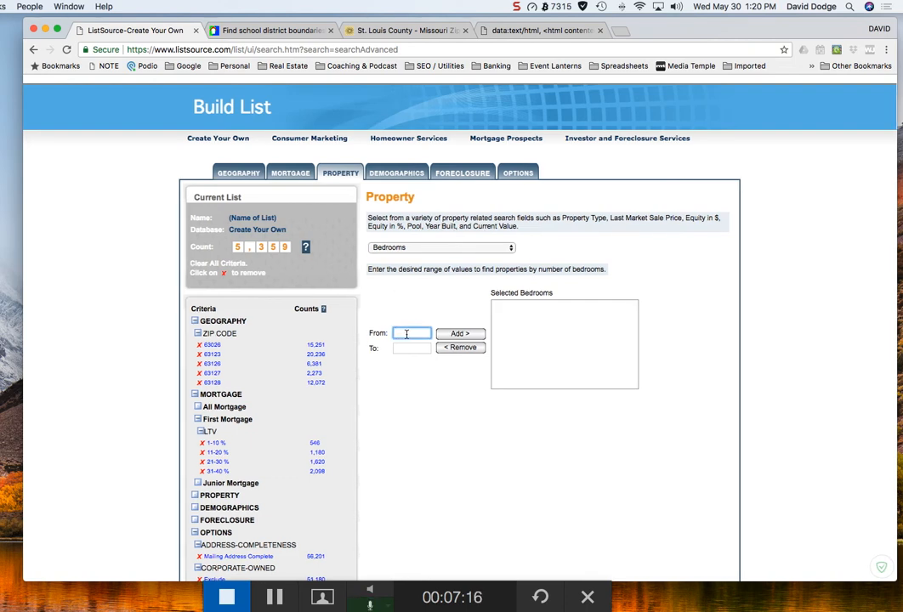
text(2)
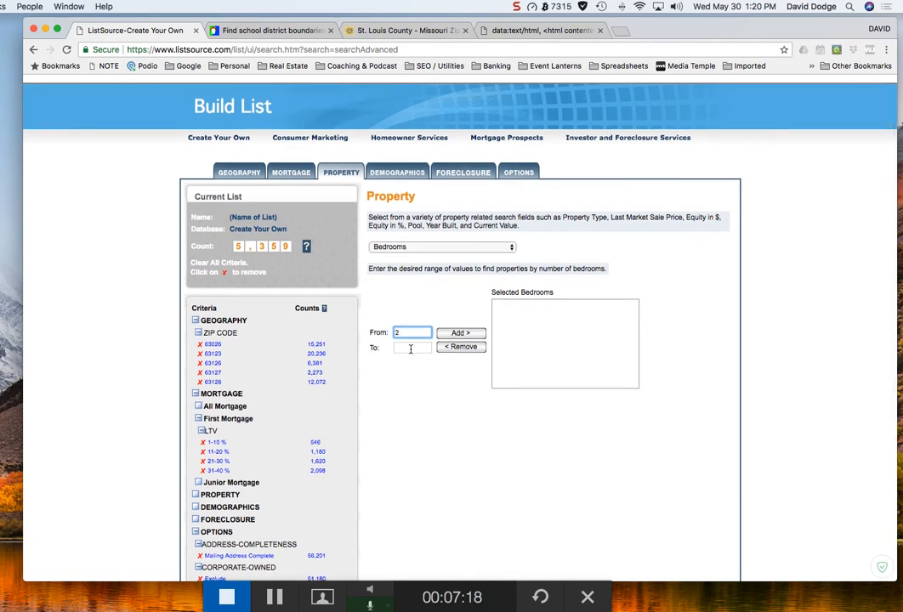
click(411, 347)
text(5)
click(461, 333)
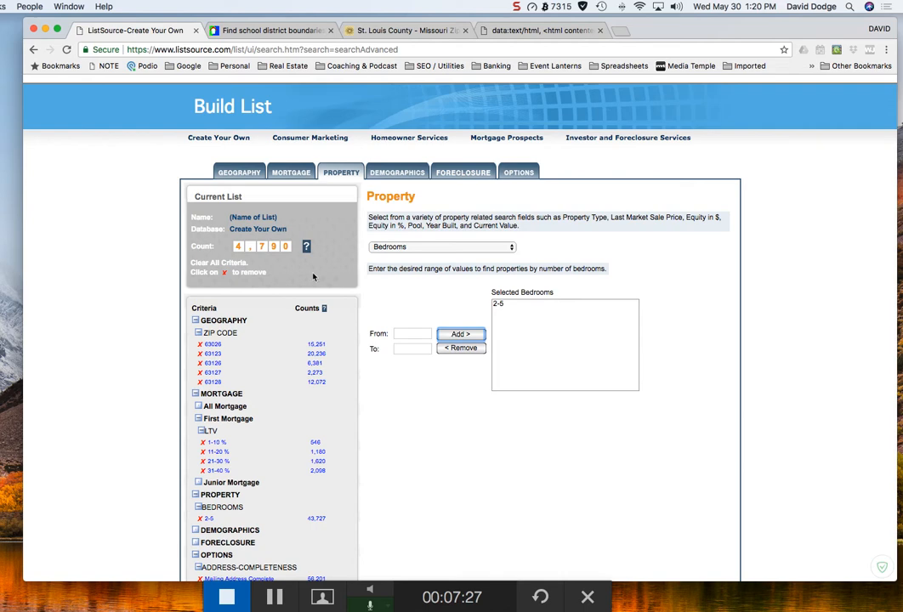
click(497, 313)
click(499, 306)
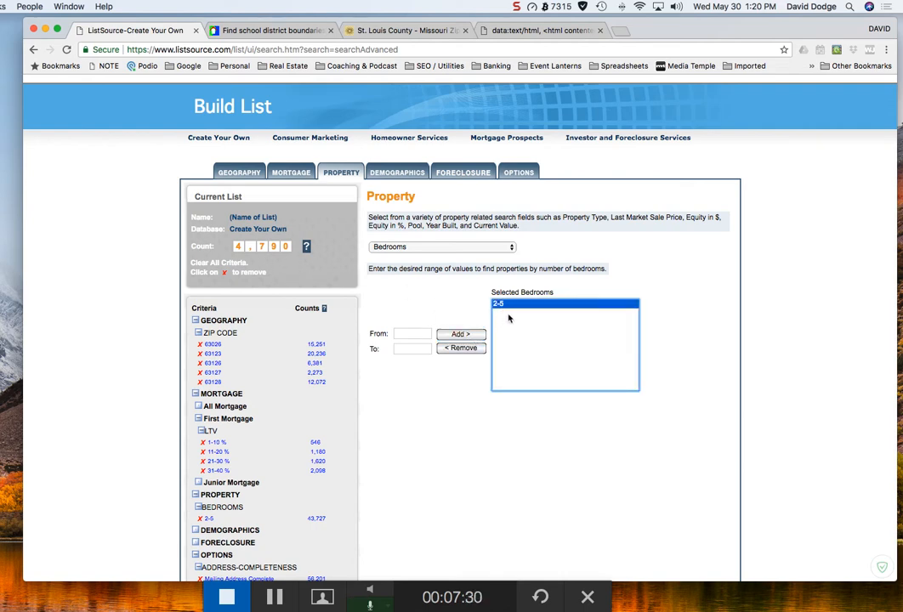
click(461, 348)
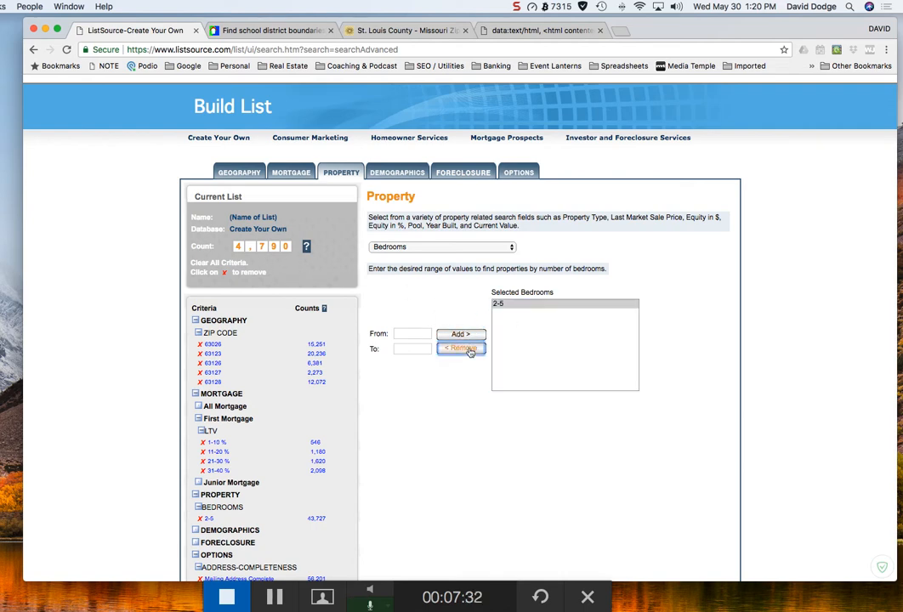
- Enter a bedroom range from 3 to 5 and add it to the property criteria
click(409, 333)
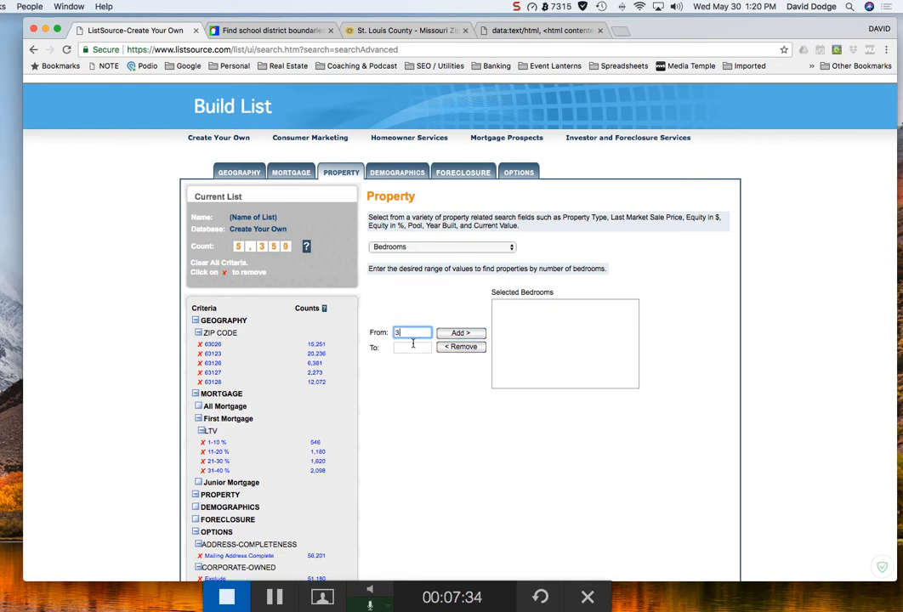
click(416, 347)
text(4)
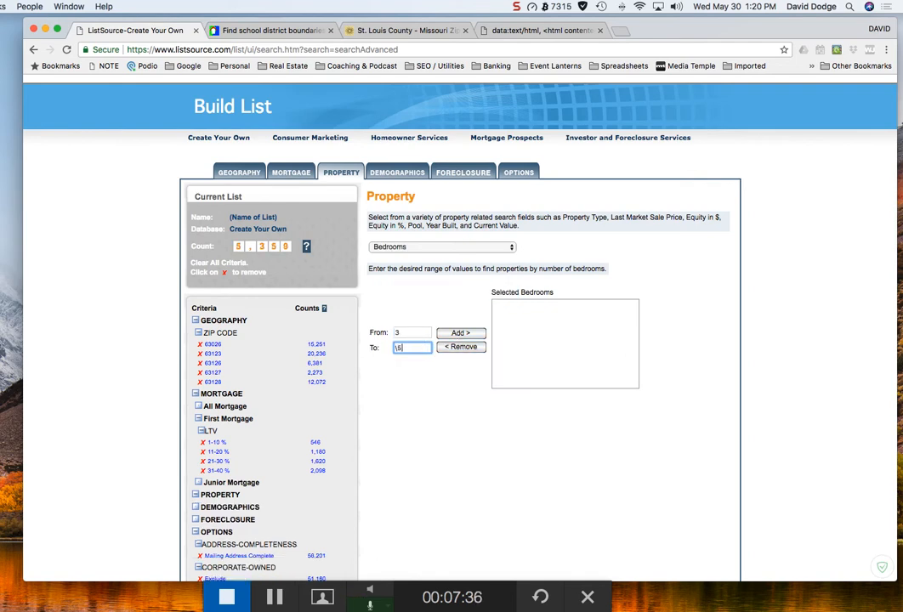
text(\5\\\)
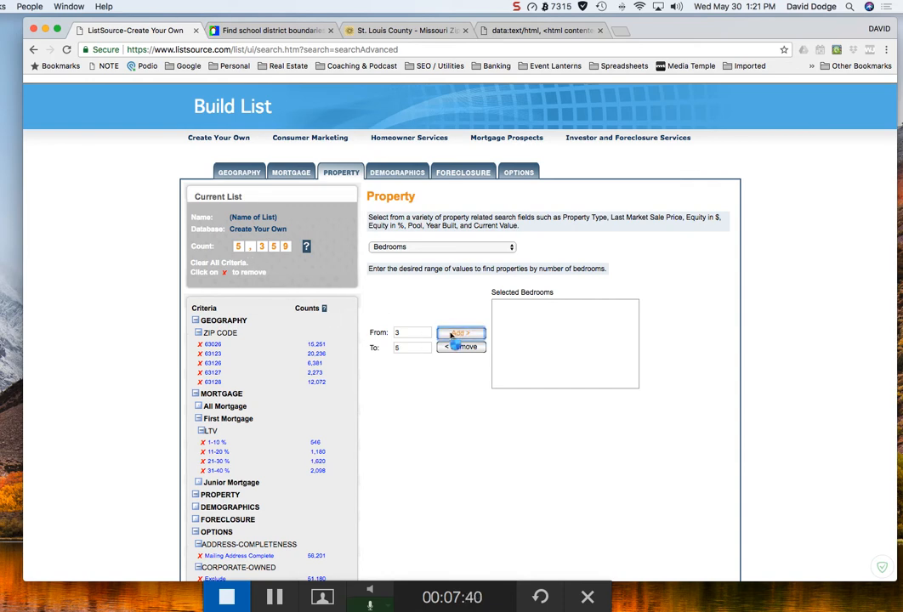
- Choose Bathrooms as the property criterion and add a range from 2 to 5
key(Return)
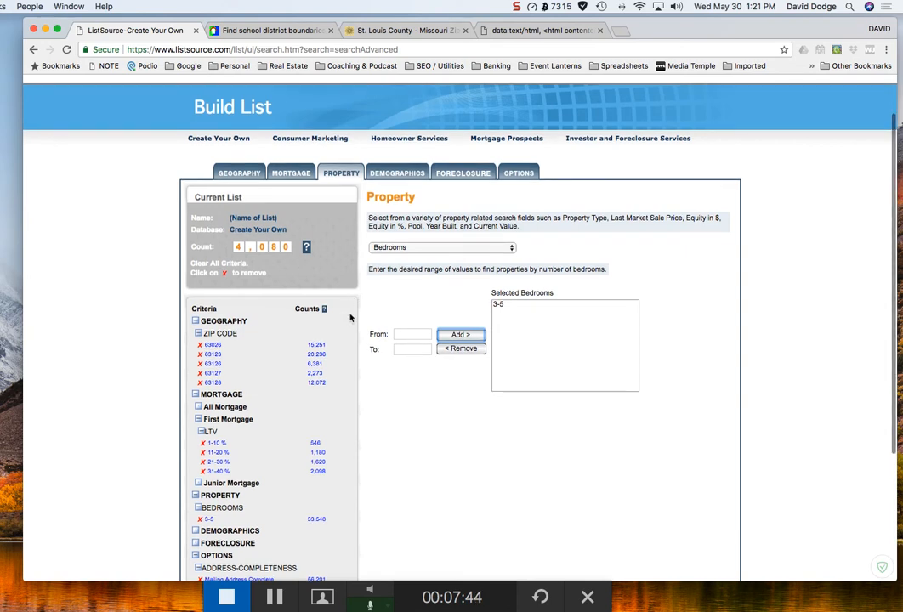
scroll(296, 338, down, 1)
scroll(298, 338, down, 1)
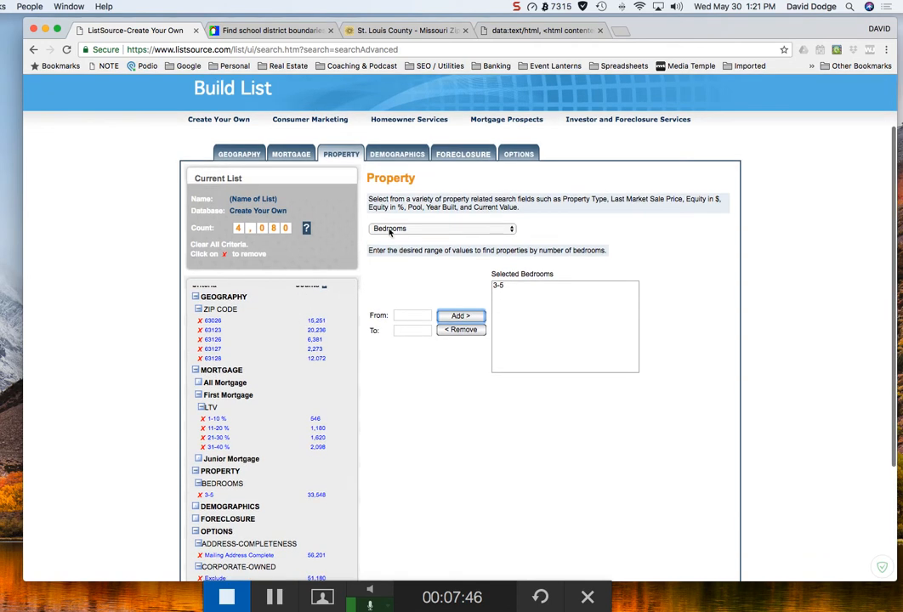
click(404, 230)
click(399, 219)
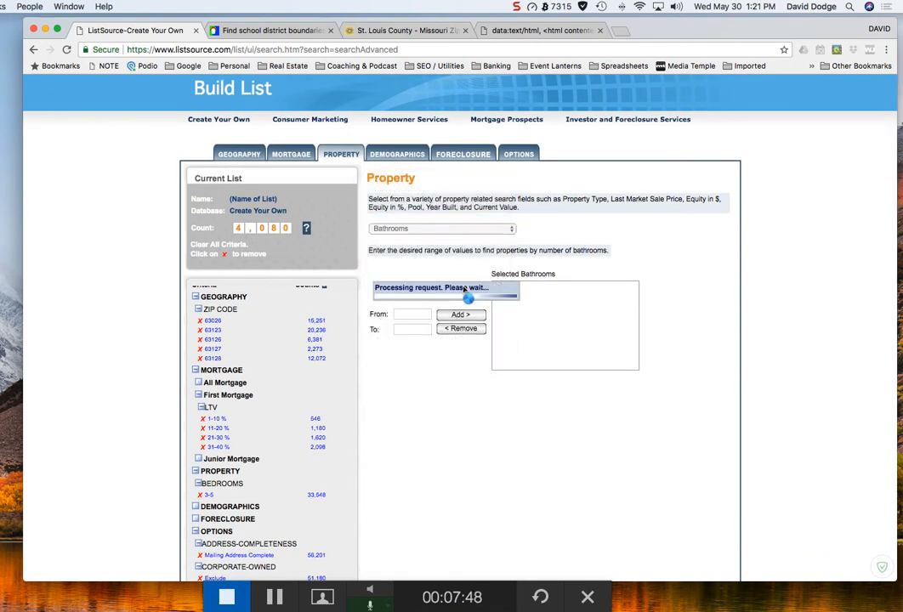
scroll(409, 316, down, 1)
click(409, 315)
text(2)
click(412, 327)
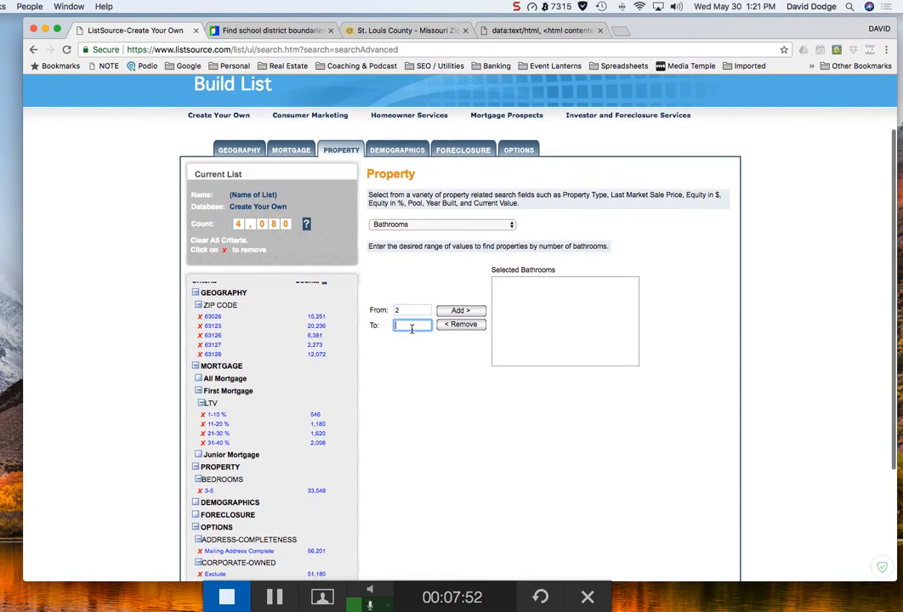
text(5)
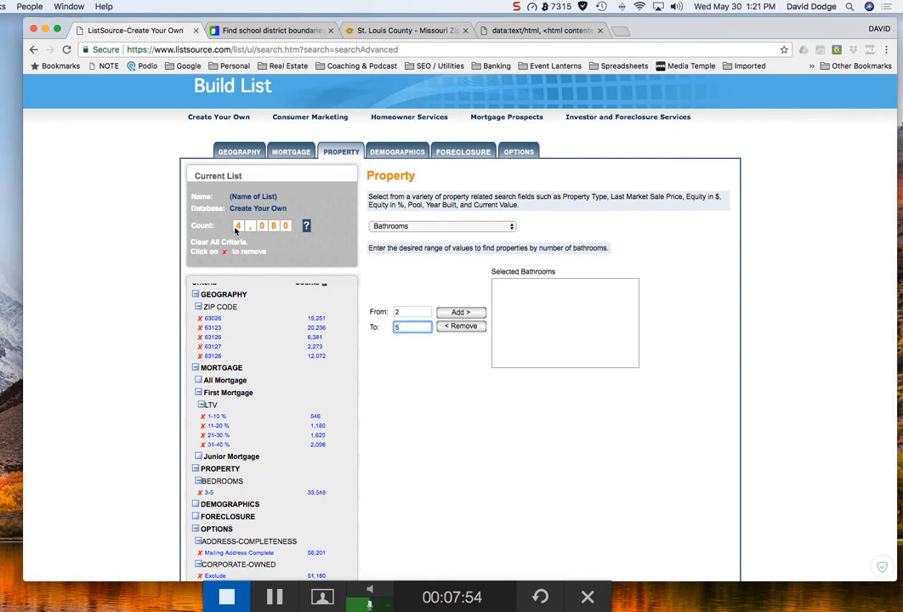
click(460, 313)
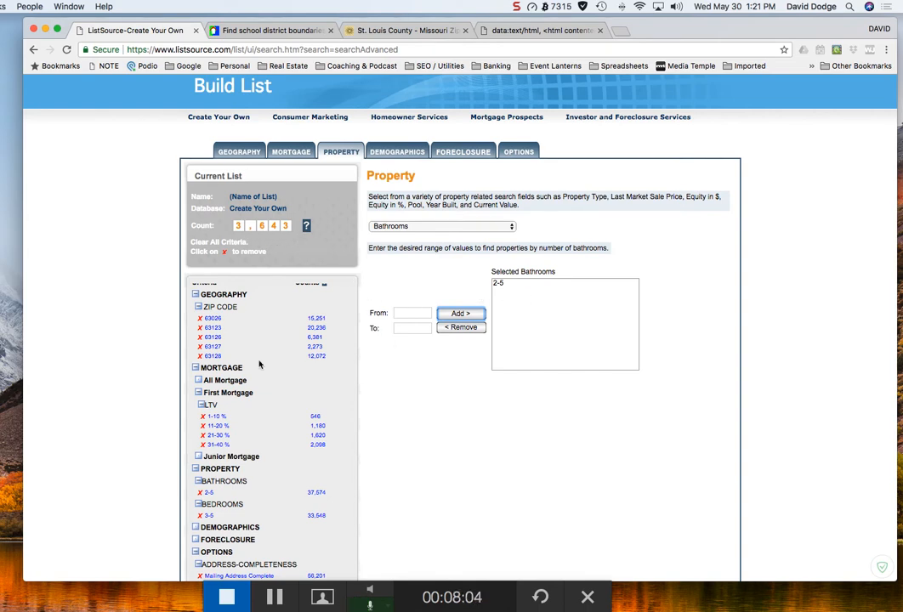
- Review the criteria summary and its counts after adding the bathroom range, from the ZIP codes through the options
scroll(259, 365, down, 2)
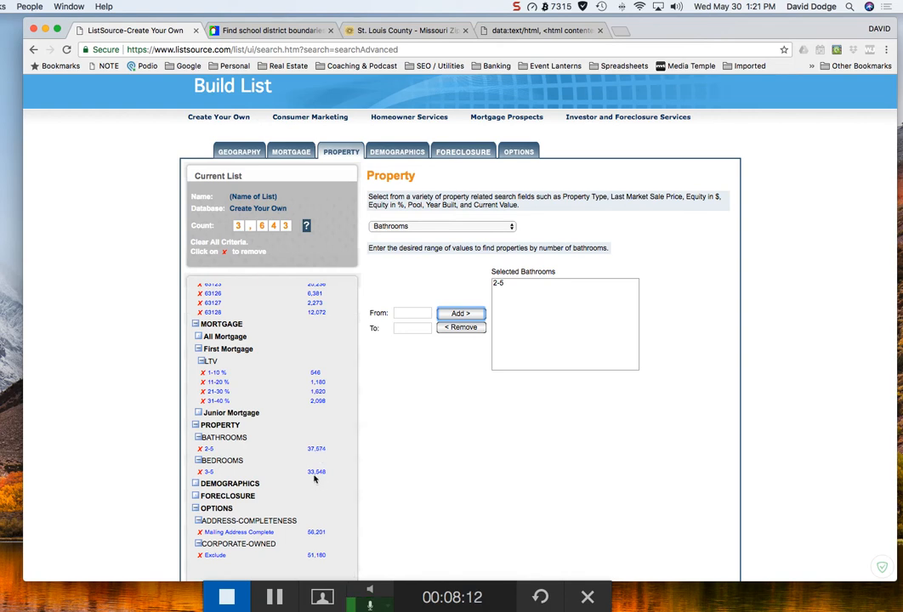
scroll(244, 474, up, 3)
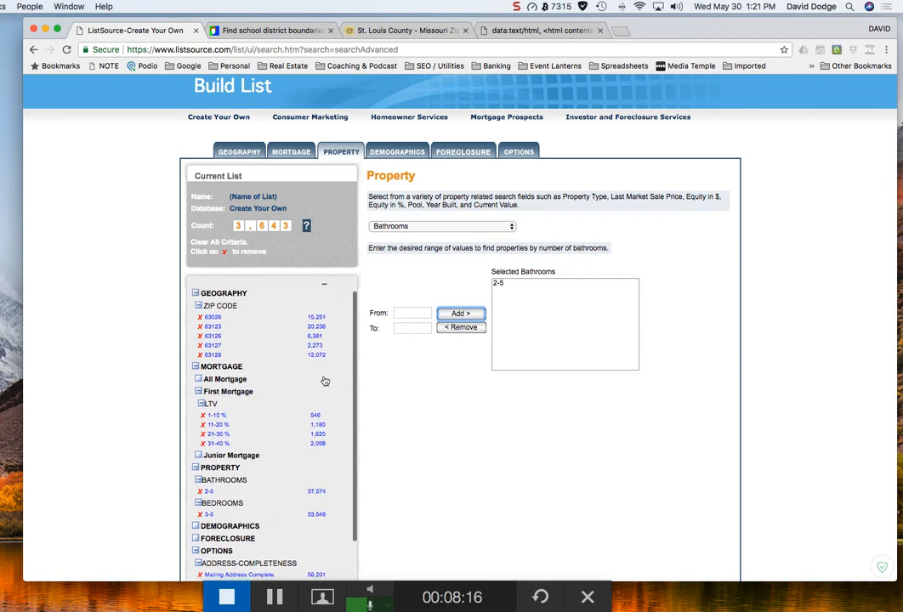
scroll(264, 391, down, 1)
scroll(273, 235, down, 1)
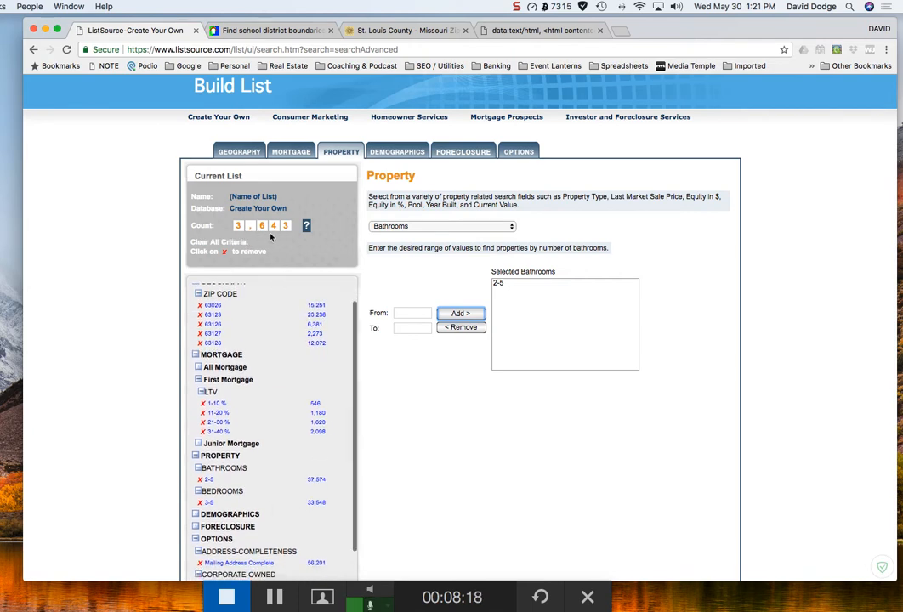
scroll(255, 242, down, 2)
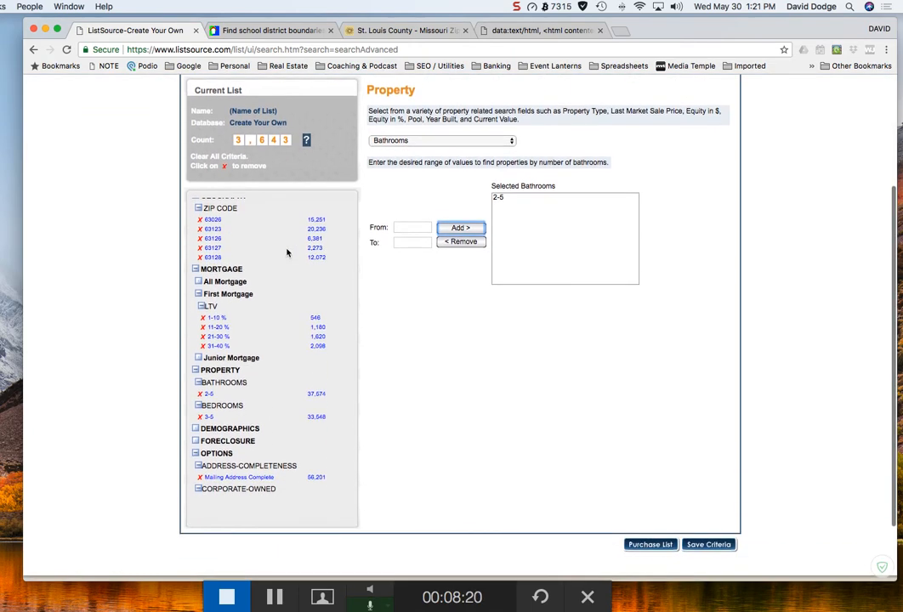
scroll(289, 259, up, 2)
scroll(288, 259, up, 3)
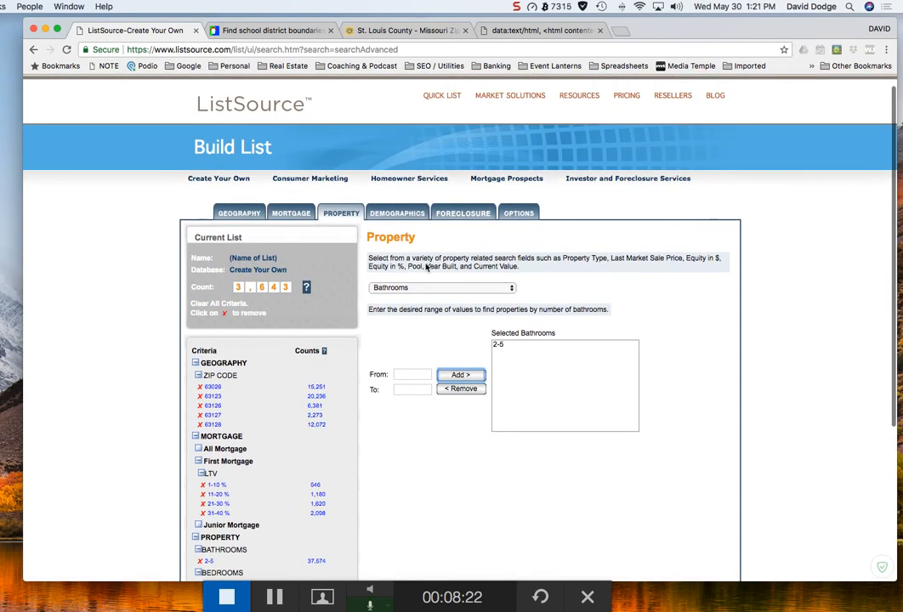
scroll(416, 269, down, 3)
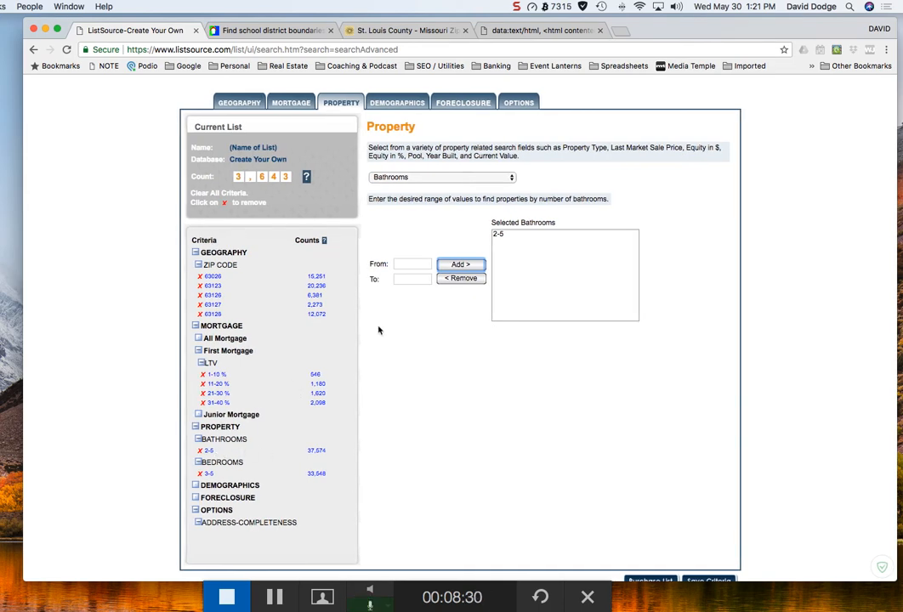
- Remove the 2-5 bathroom range and try to add a range with only a starting value of 2
click(399, 265)
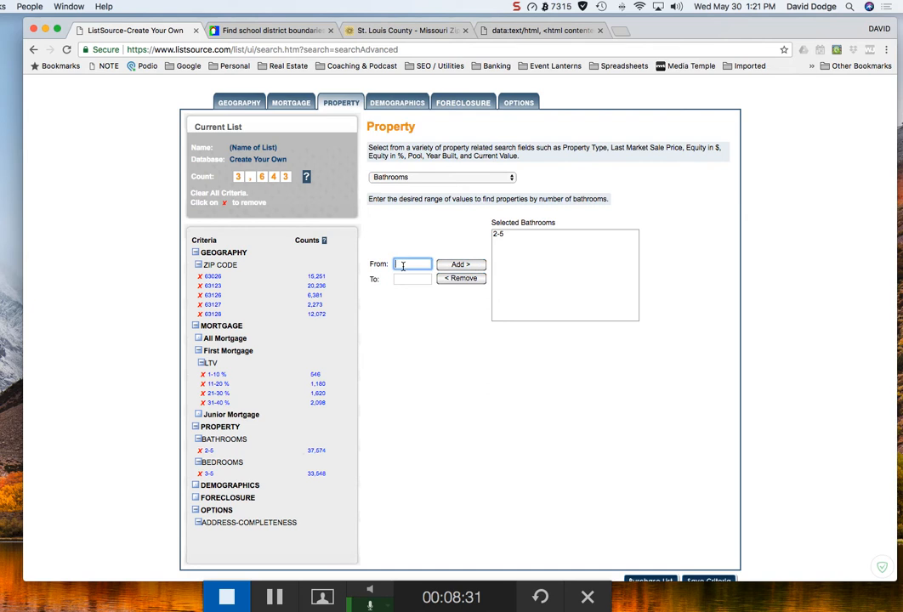
click(504, 235)
click(471, 278)
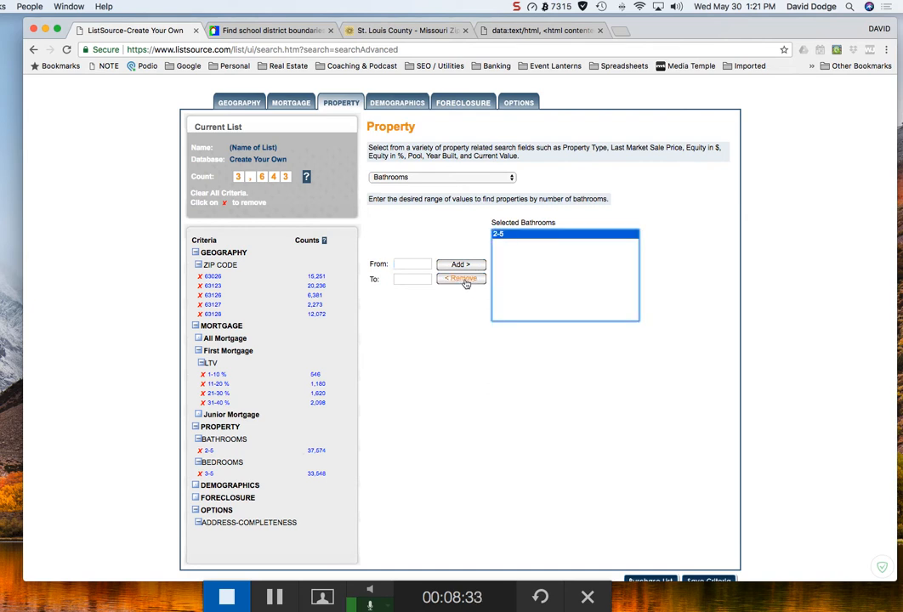
click(408, 264)
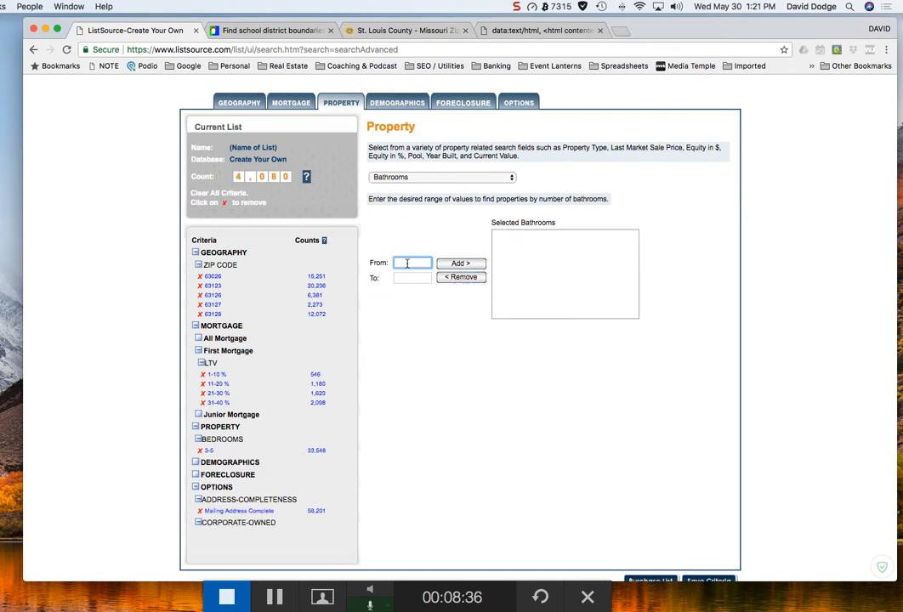
text(2)
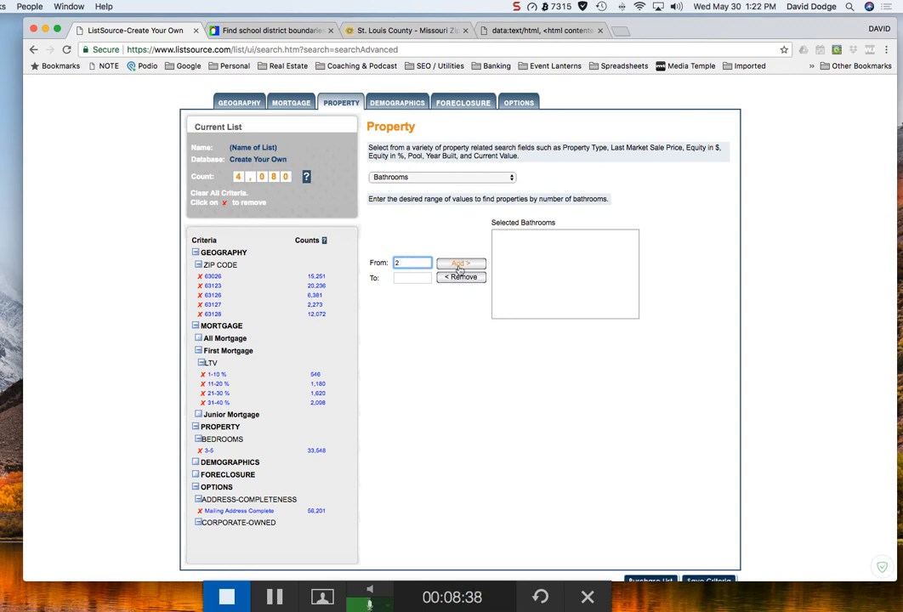
click(459, 264)
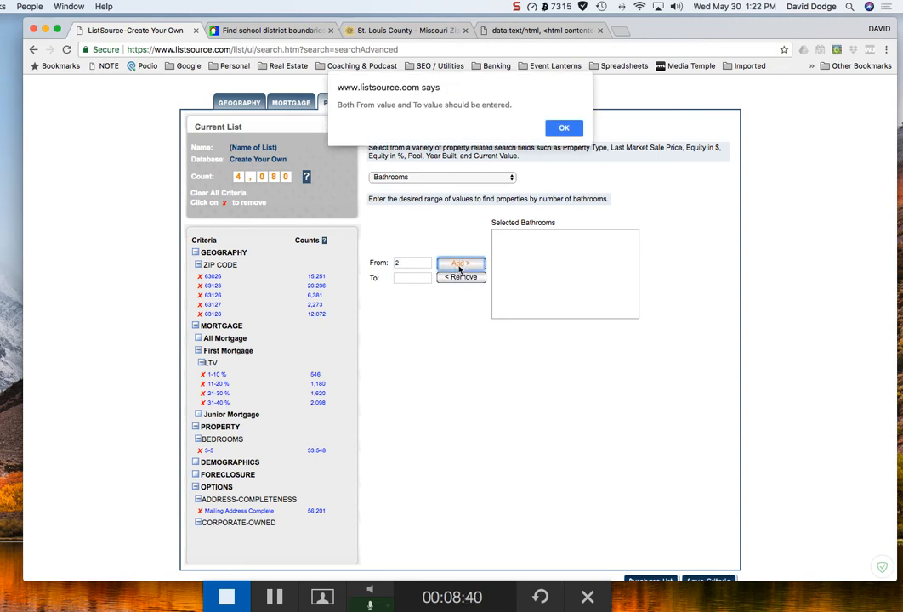
click(571, 128)
- Set the upper bathroom value to 5 and add the range back to the selected bathrooms
click(412, 278)
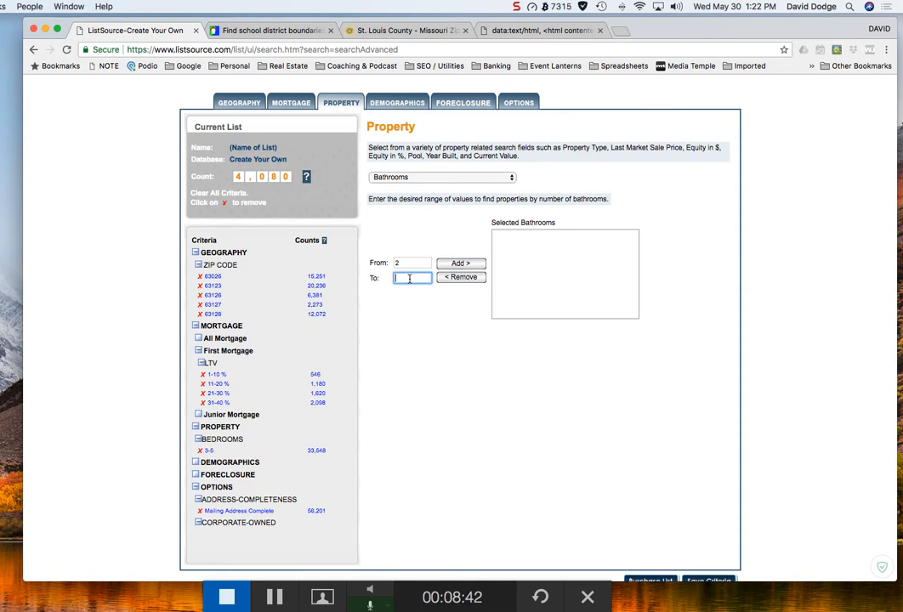
scroll(425, 276, up, 1)
text(5)
click(459, 271)
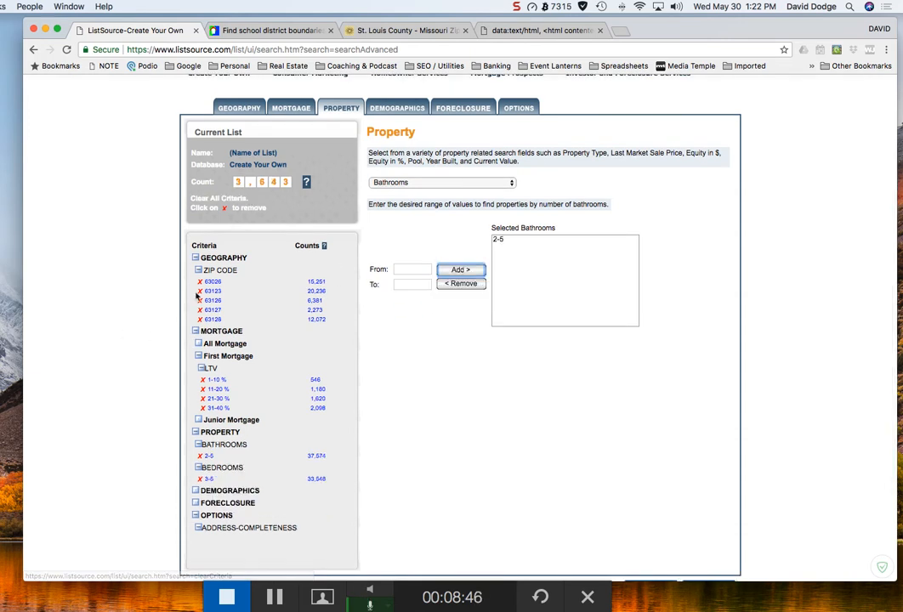
- Look through the household demographics criteria available for the list
scroll(397, 139, down, 1)
scroll(400, 143, up, 2)
click(400, 138)
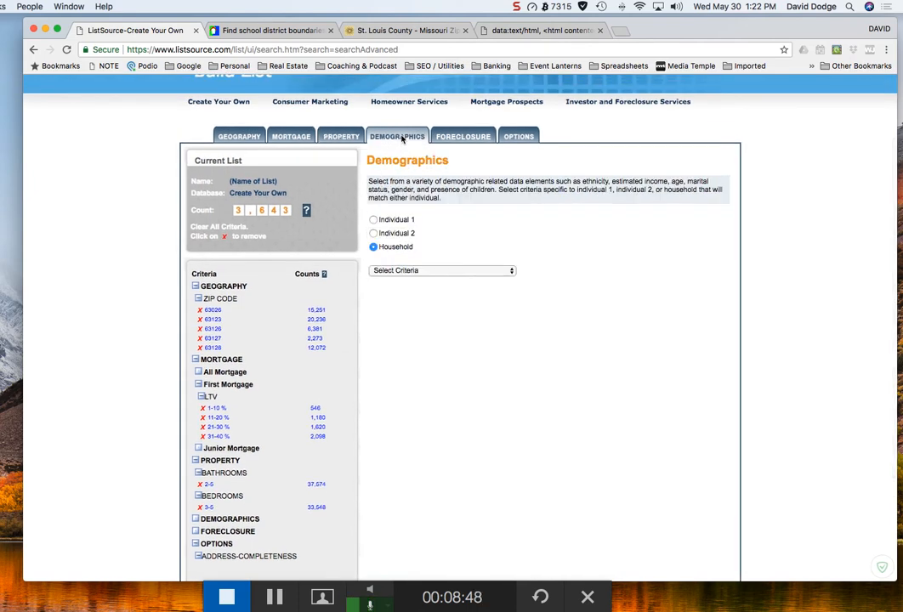
click(418, 270)
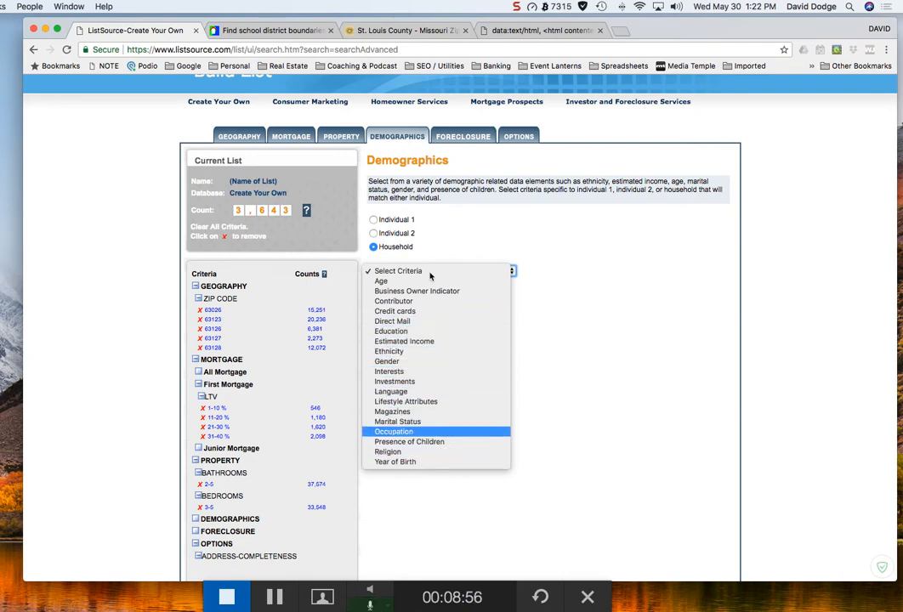
- Choose Equity(%) as the property criterion and add the ranges 61 to 70 % through 91 to 100 %
click(332, 136)
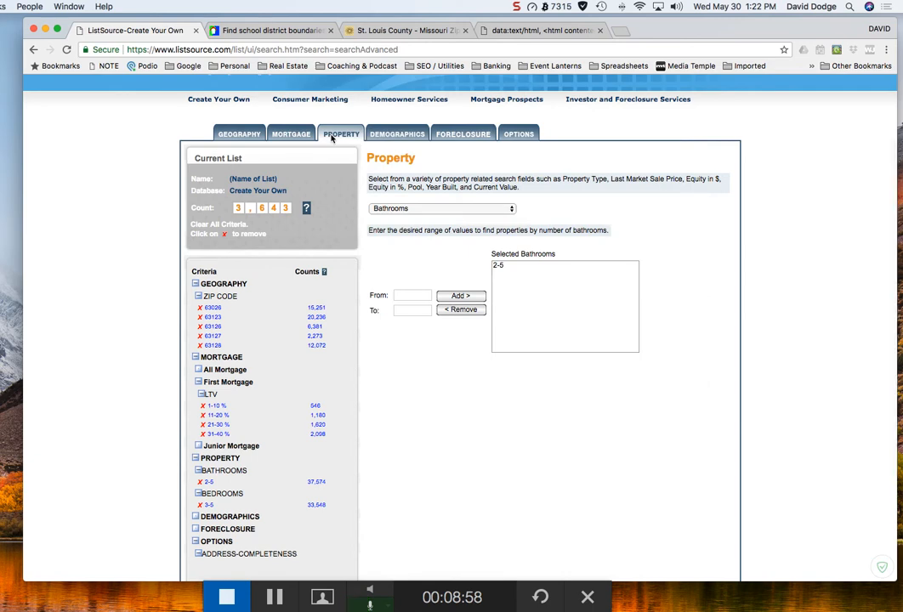
click(427, 209)
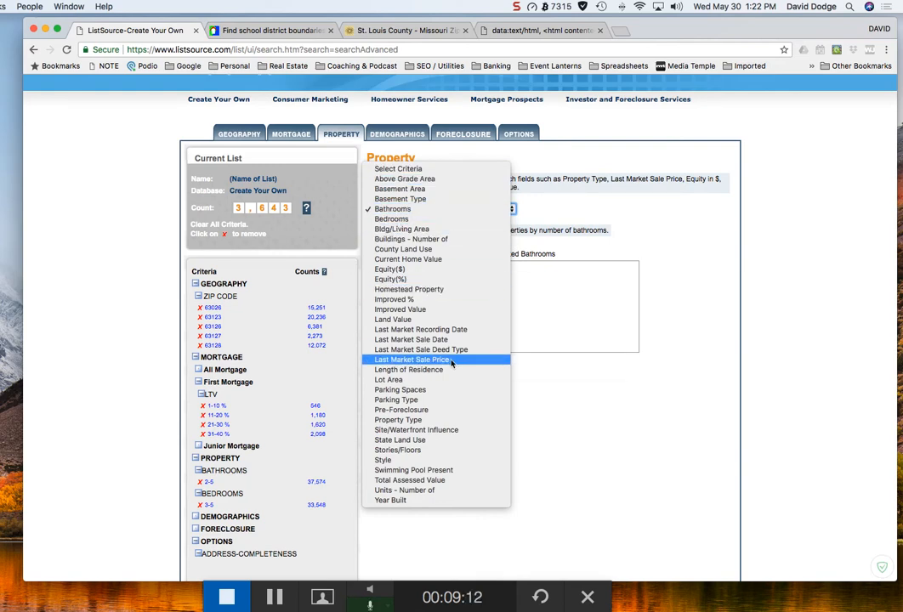
click(396, 281)
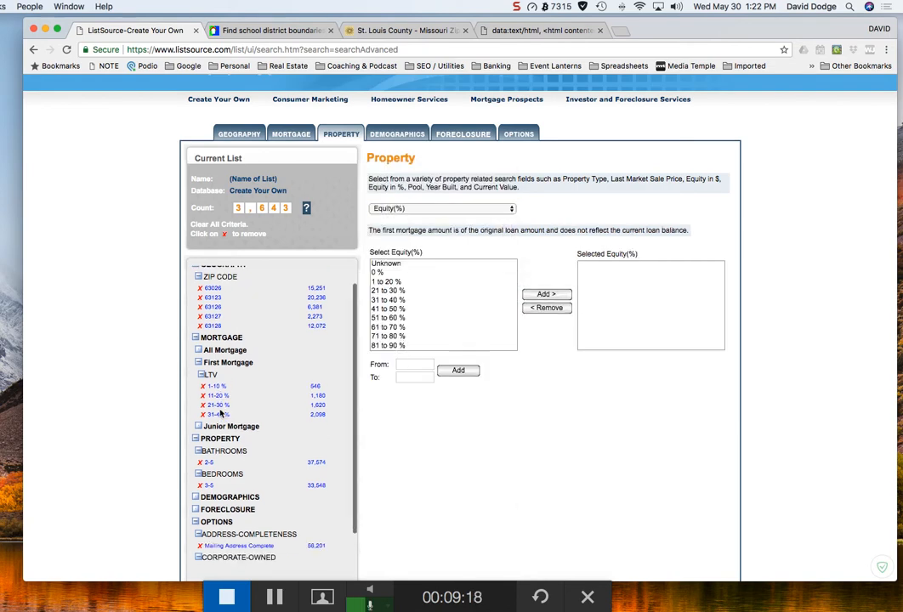
click(384, 328)
key(shift+Down)
key(shift+Down)
key(shift+Down)
key(shift+Down)
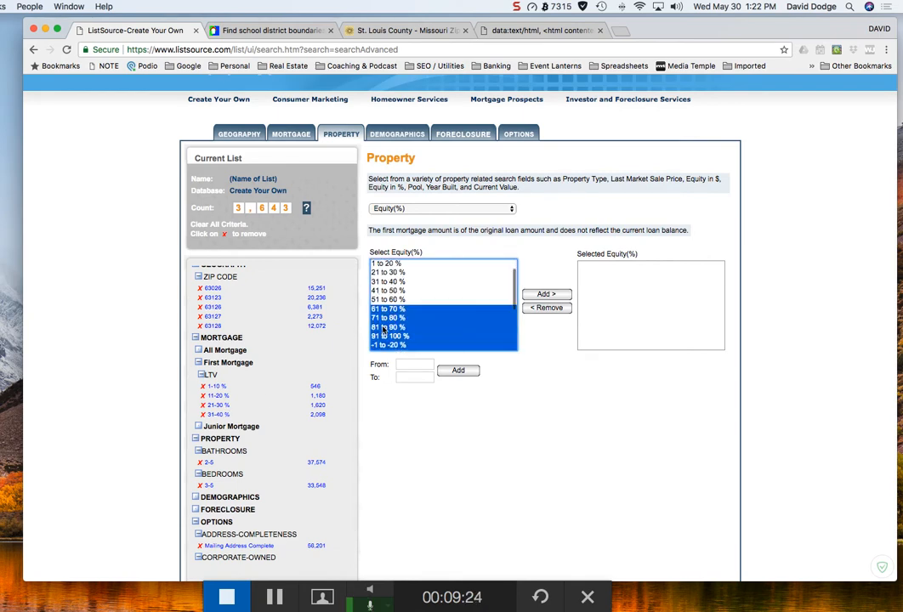
key(shift+Up)
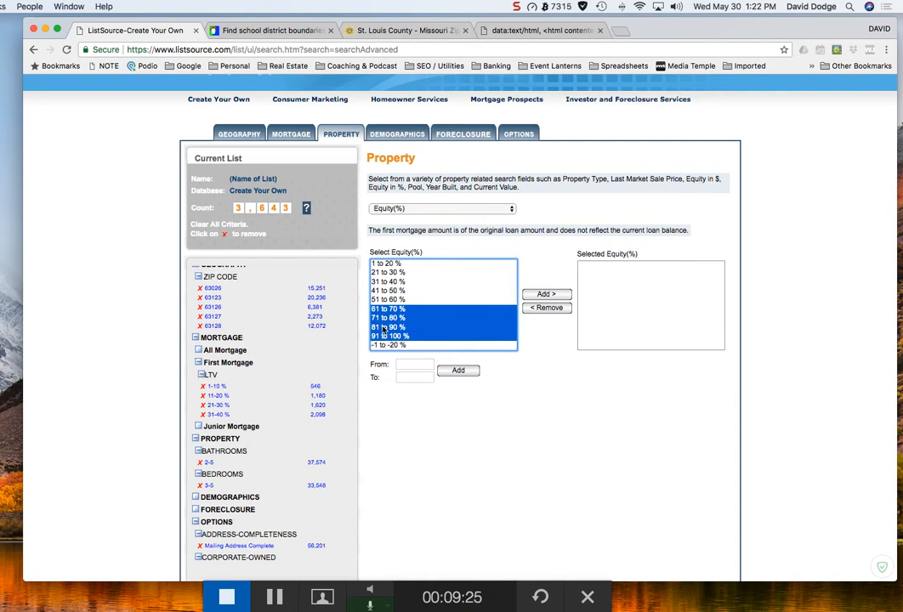
click(546, 295)
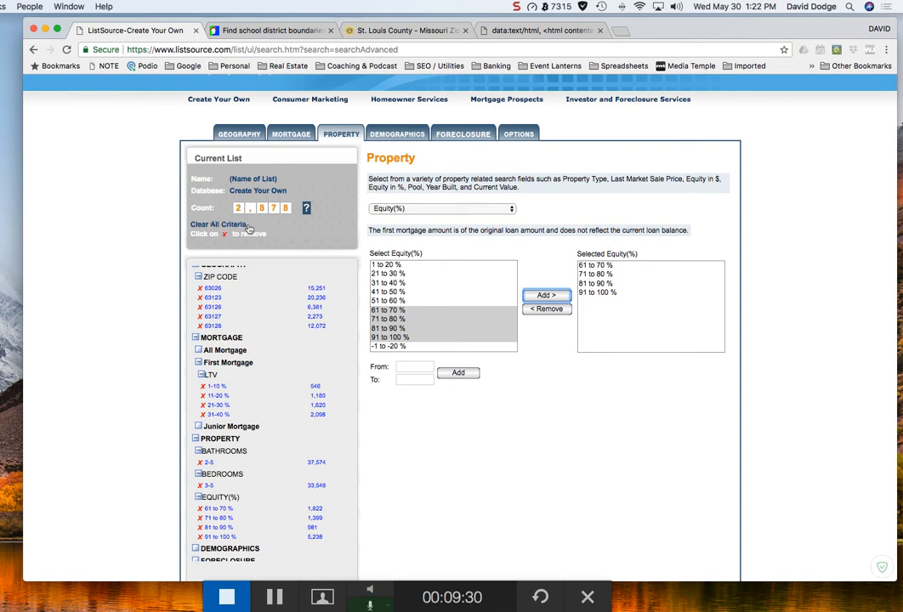
- Check the updated list count and the full criteria summary, including equity, address completeness and corporate-owned options
scroll(260, 392, down, 3)
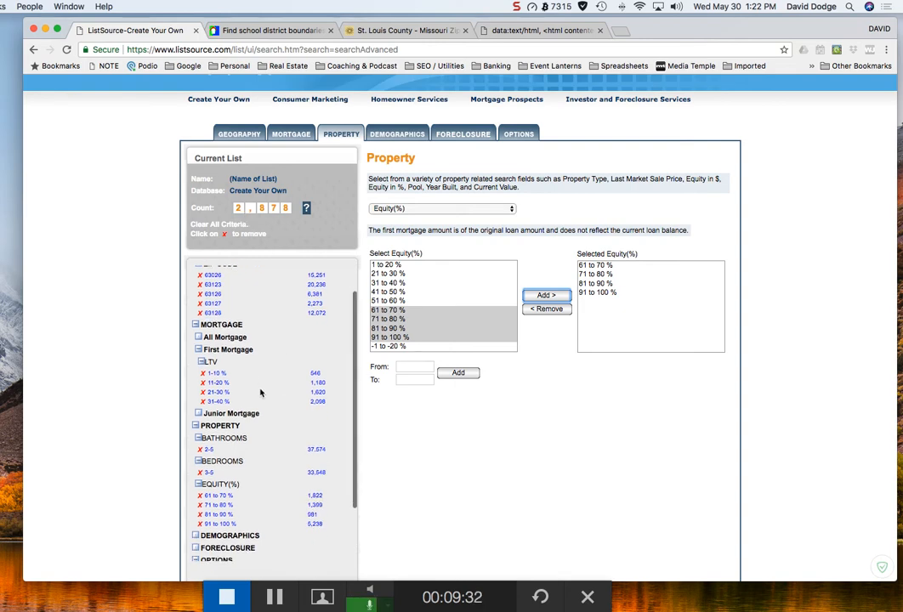
scroll(259, 391, down, 3)
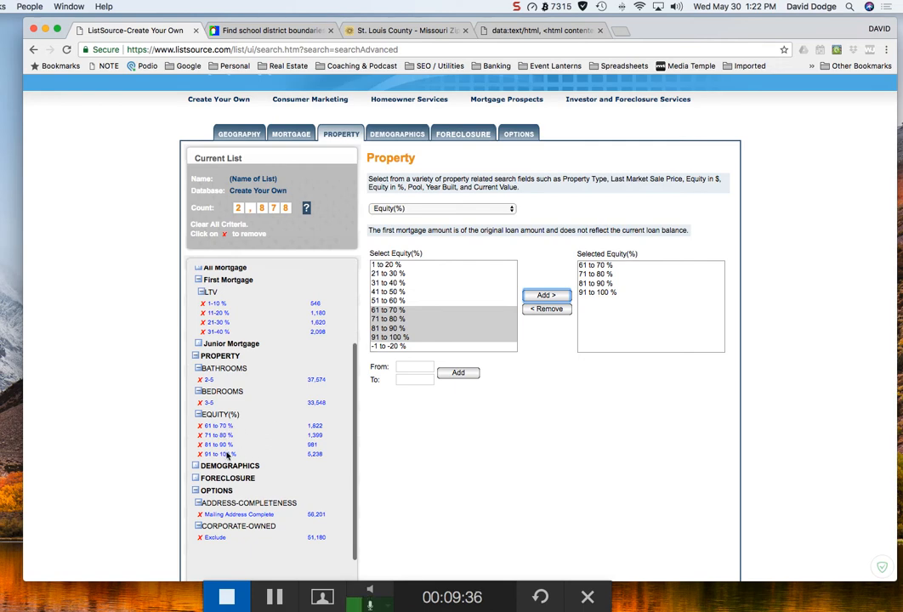
scroll(238, 374, up, 3)
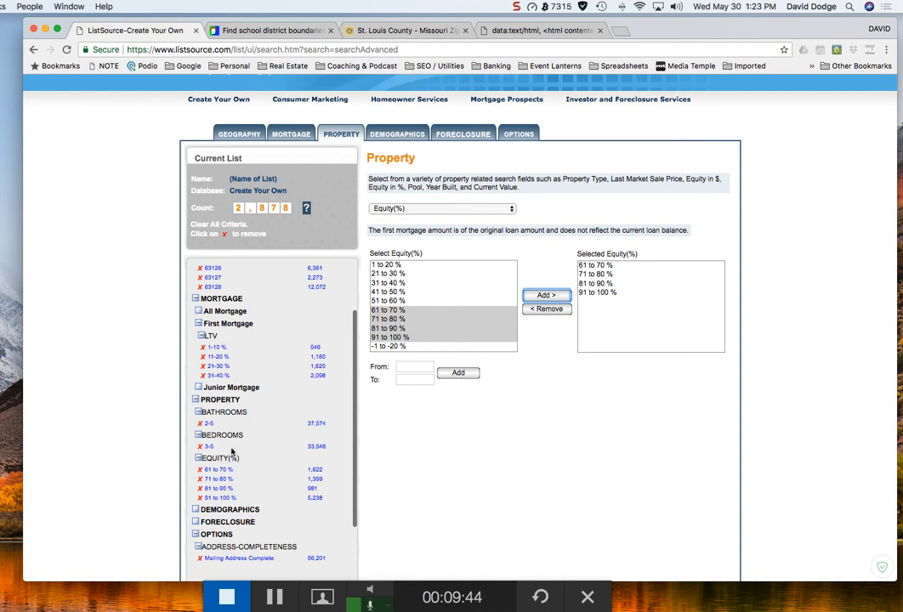
scroll(232, 453, down, 1)
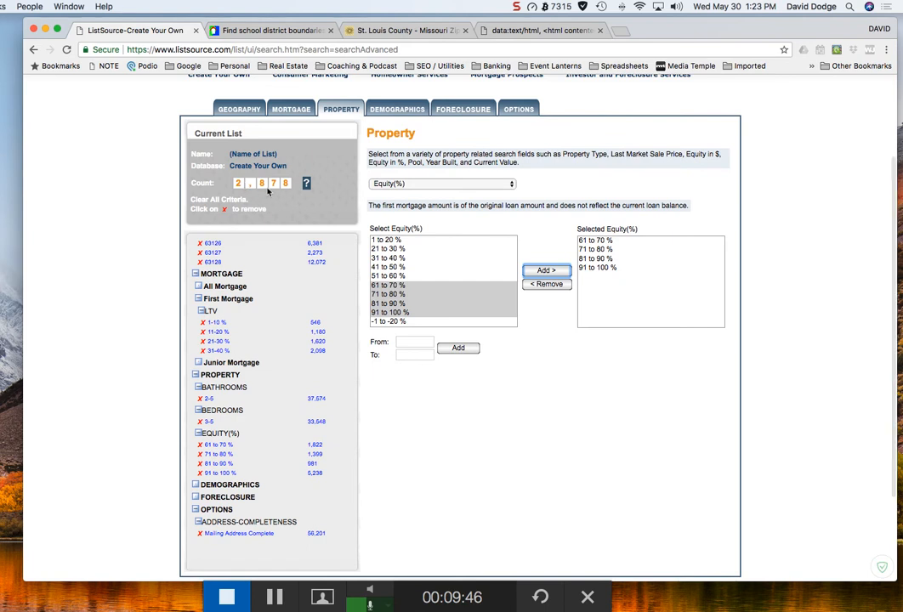
scroll(280, 296, down, 3)
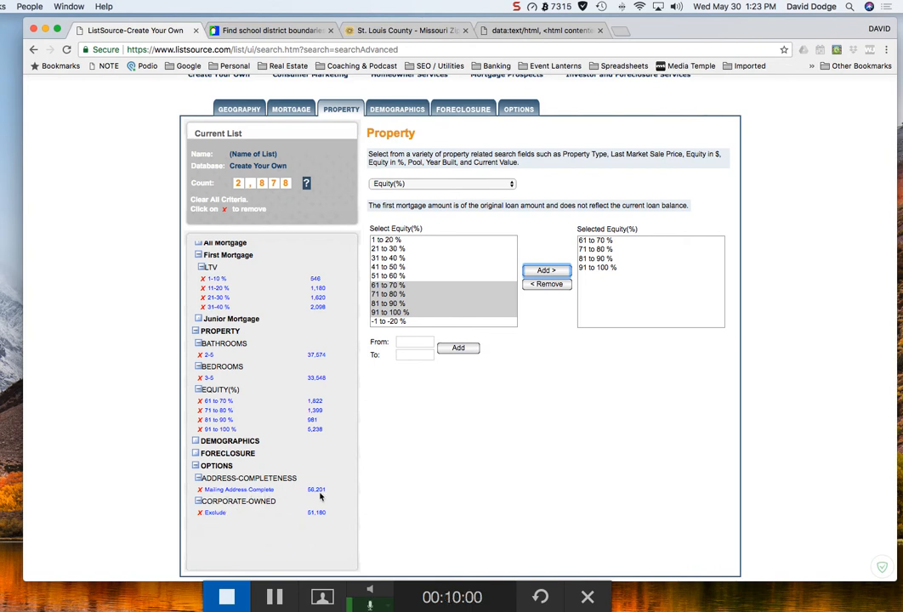
scroll(210, 473, down, 1)
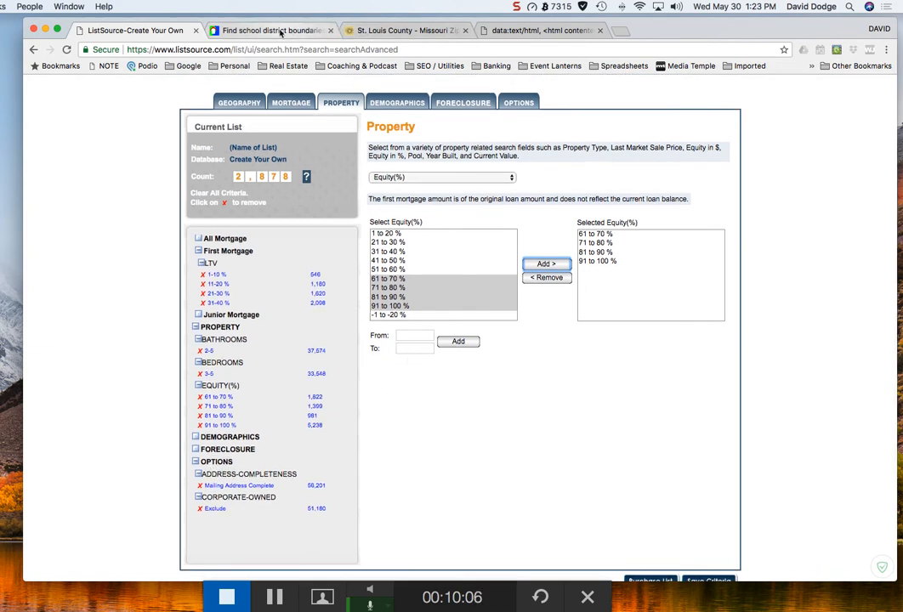
- Look through the geography and mortgage criteria available for the list, including the Mortgage Origination Date options
click(280, 101)
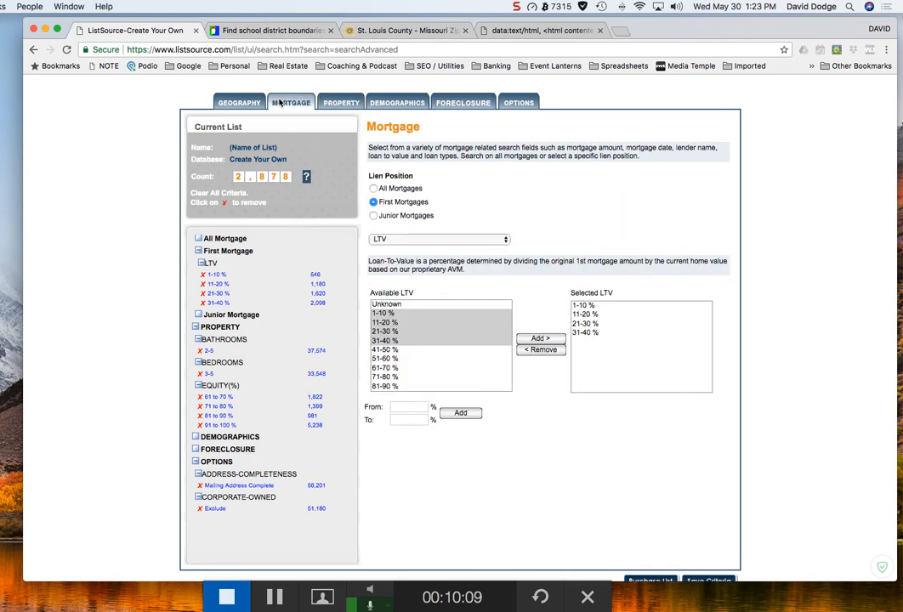
click(426, 243)
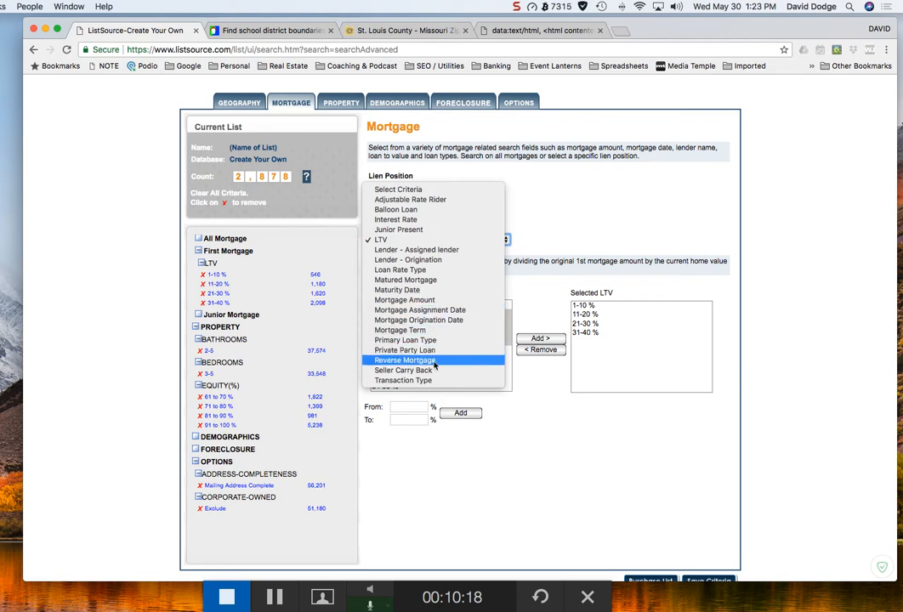
click(241, 103)
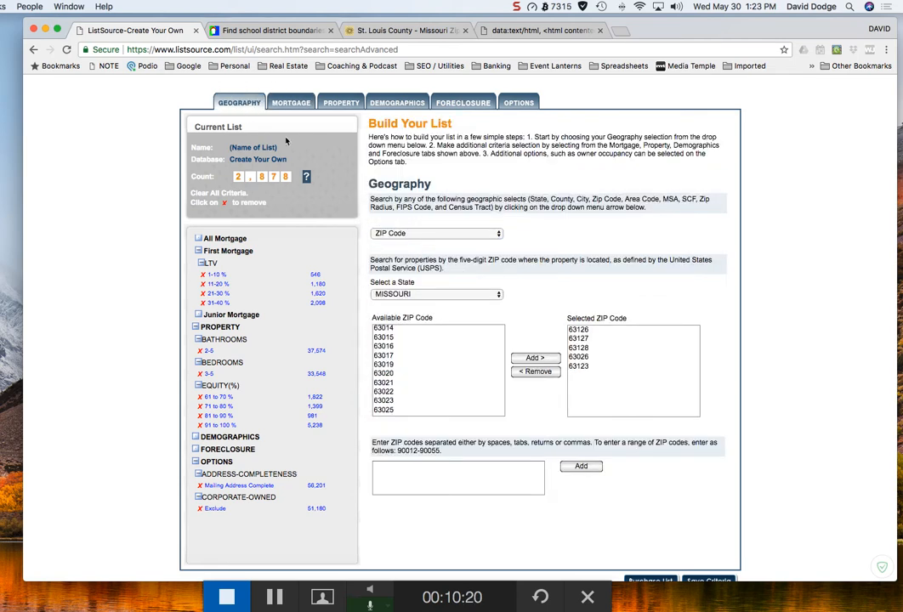
click(430, 235)
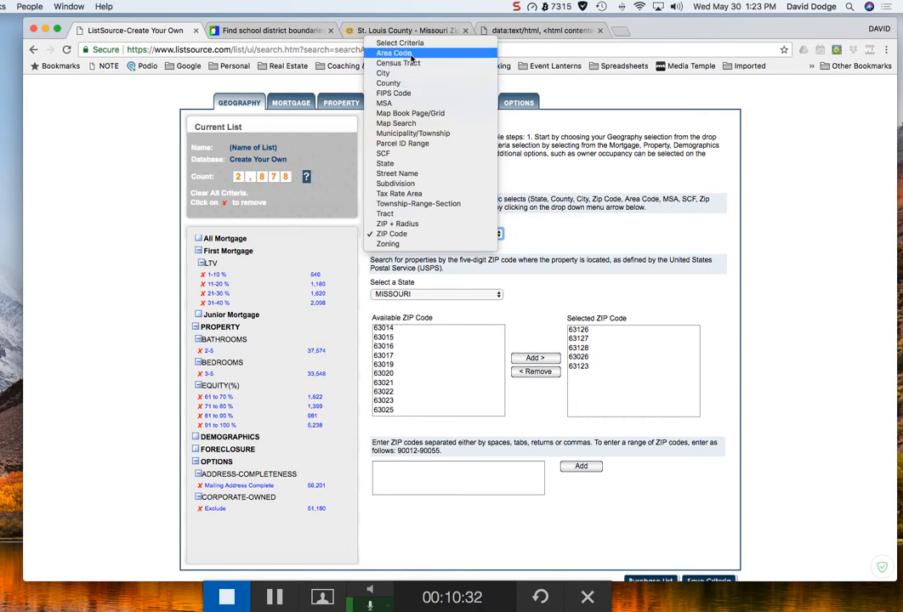
click(291, 102)
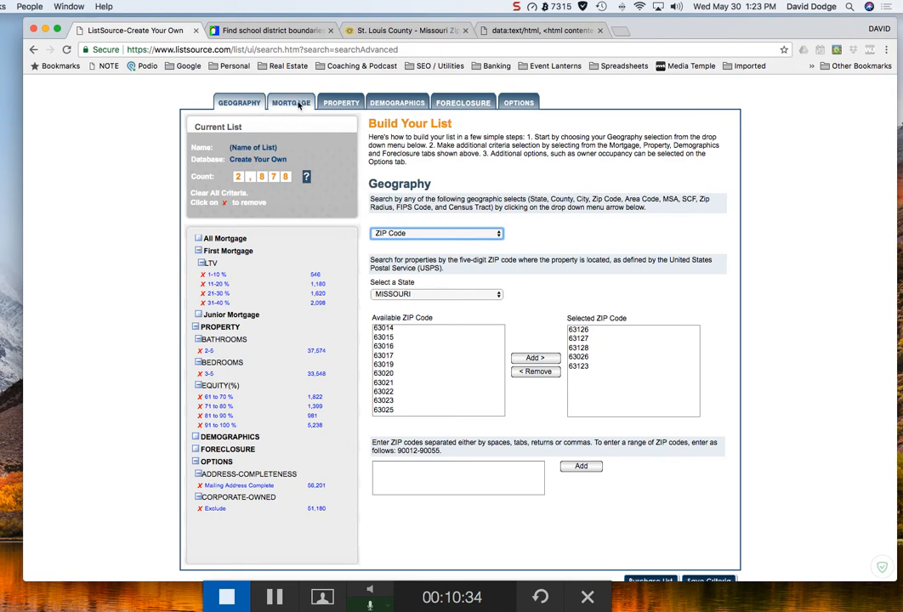
click(291, 103)
click(444, 242)
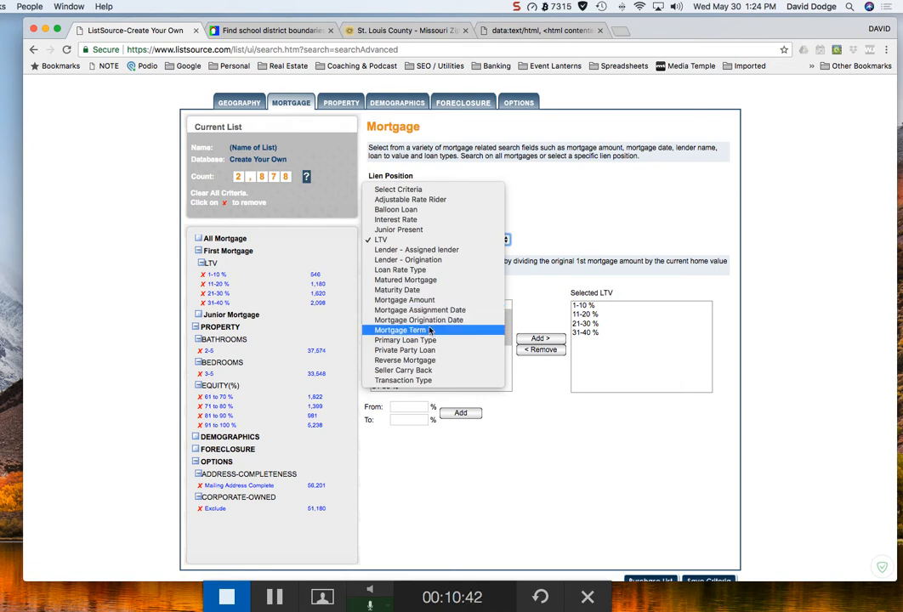
click(422, 321)
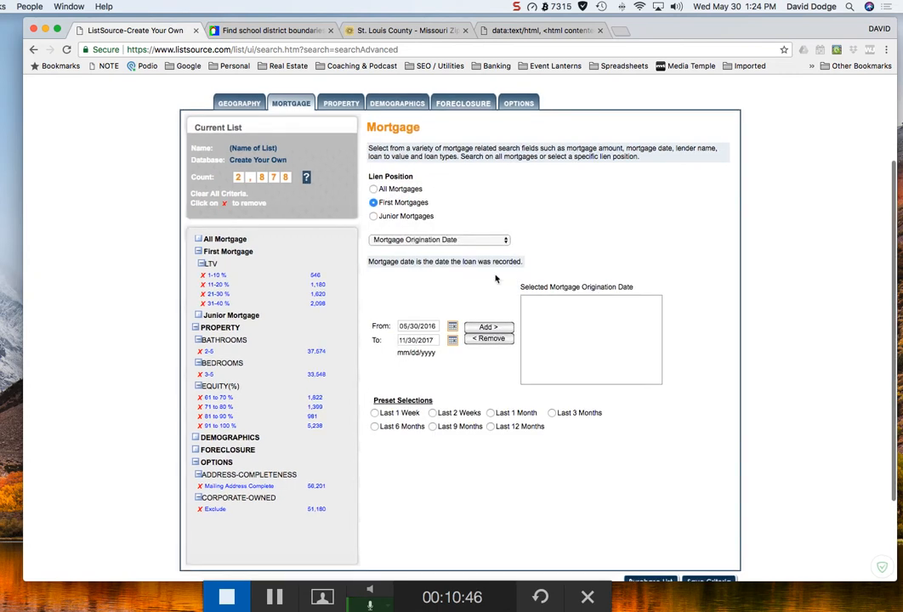
- Choose Mortgage Amount as the first-mortgage criterion and add the ranges $1-$50,000 through $350,001-$400,000
click(434, 242)
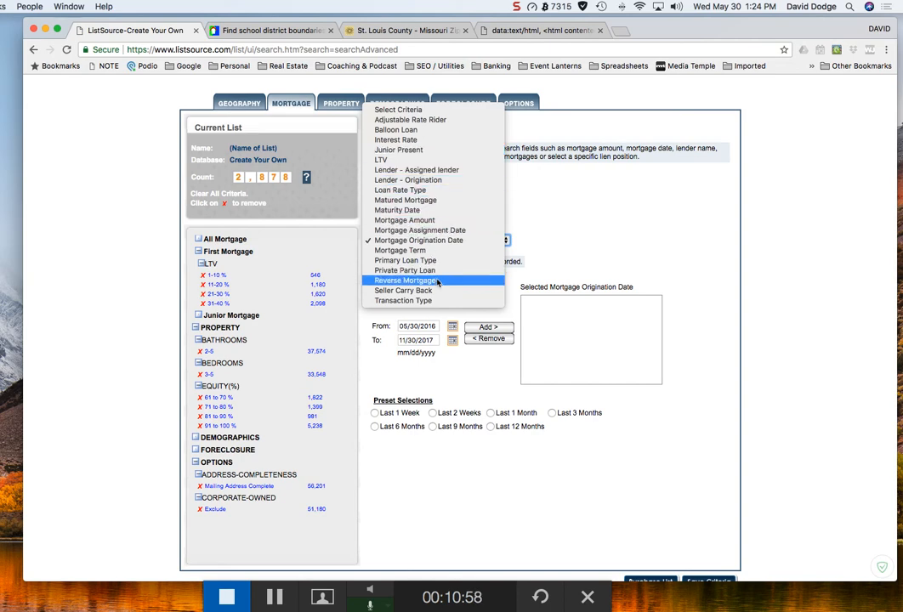
click(422, 221)
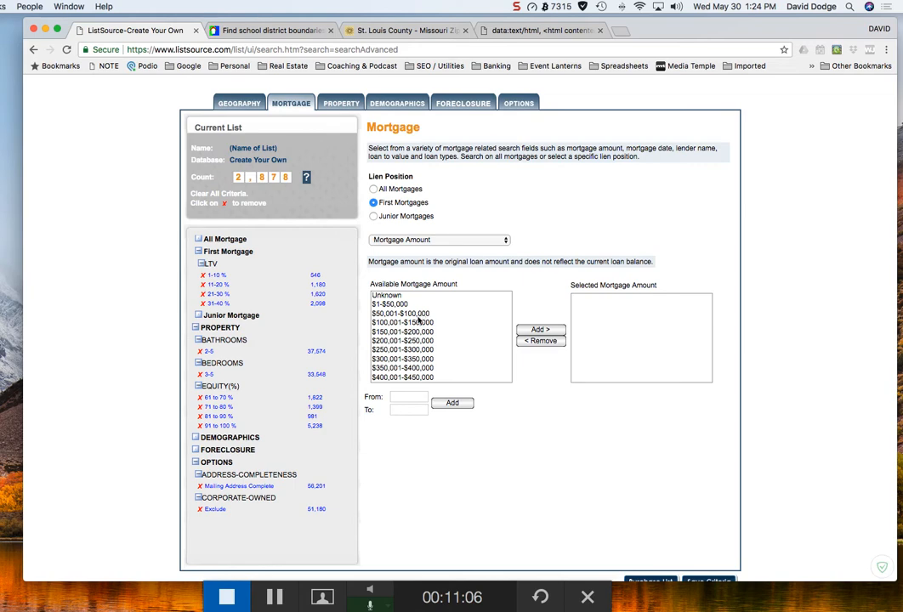
scroll(418, 320, down, 5)
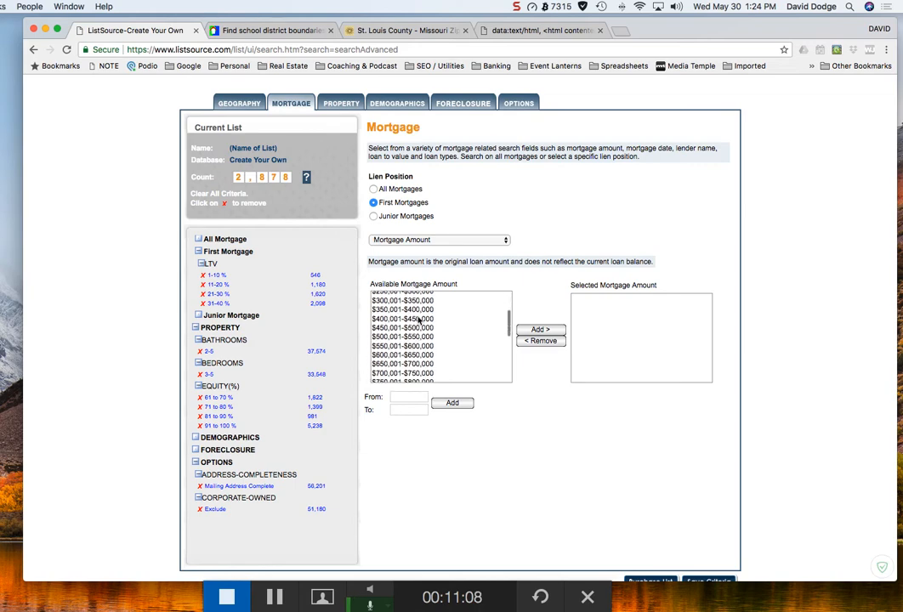
scroll(418, 319, up, 1)
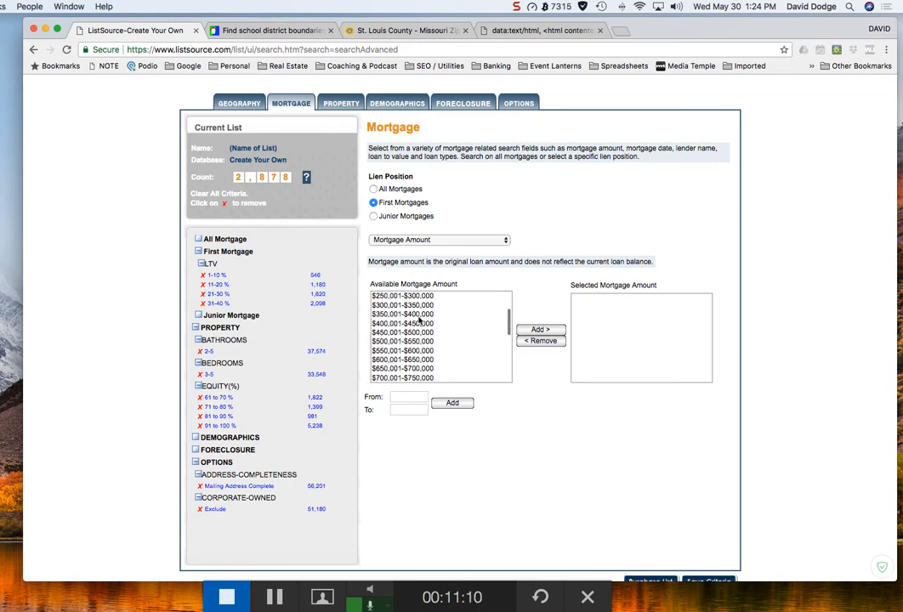
scroll(419, 320, up, 2)
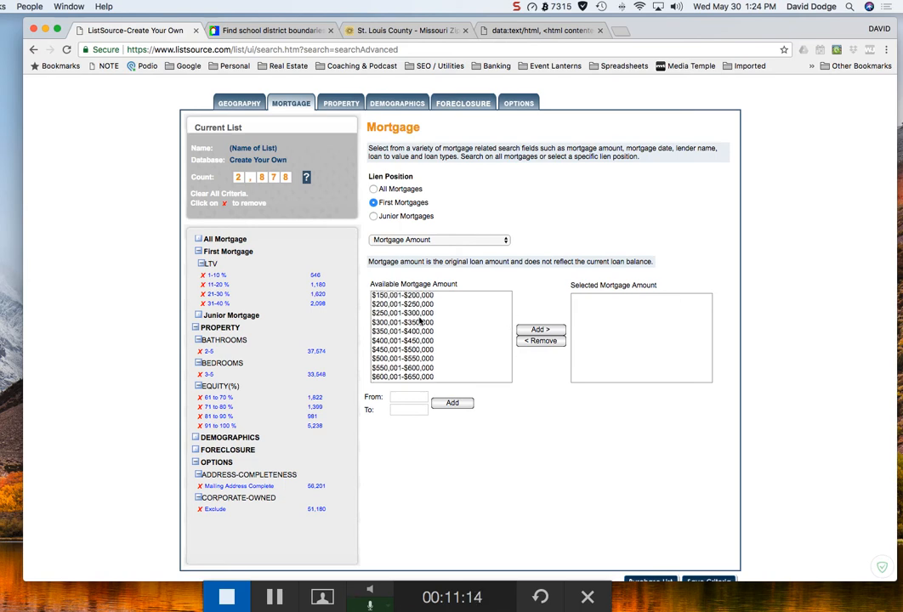
click(414, 332)
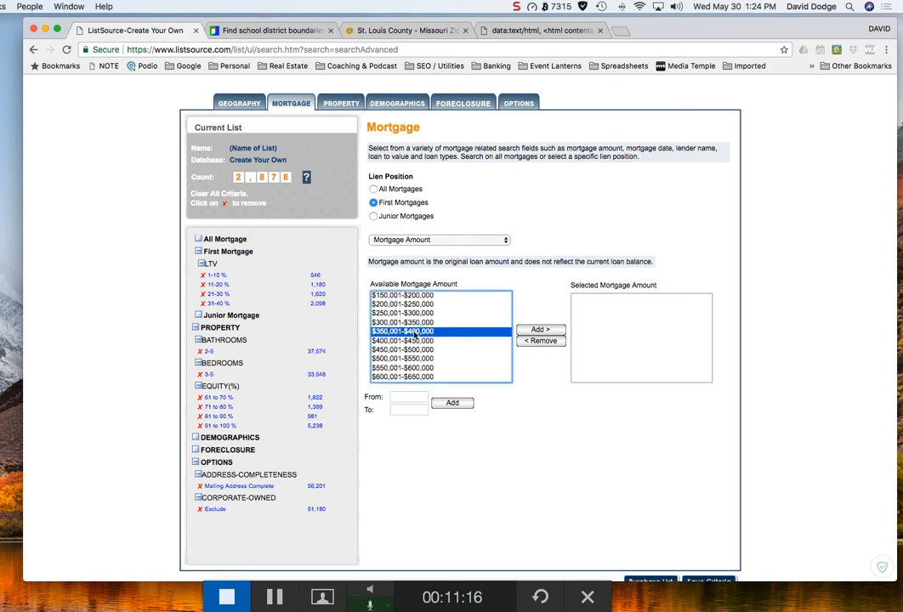
key(shift+Up)
key(shift+Up)
key(shift+Up)
key(shift+Up)
key(shift+Up)
key(shift+Up)
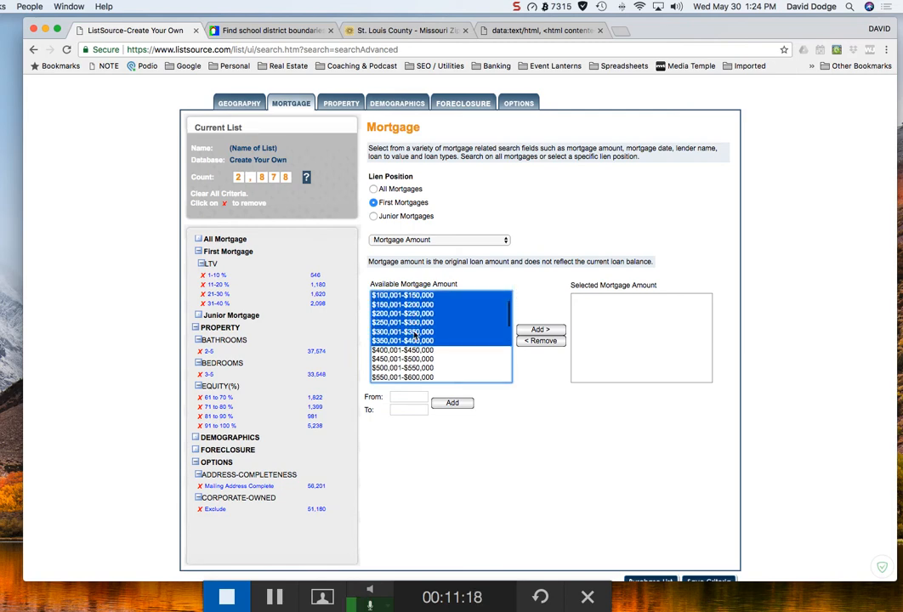
key(shift+Up)
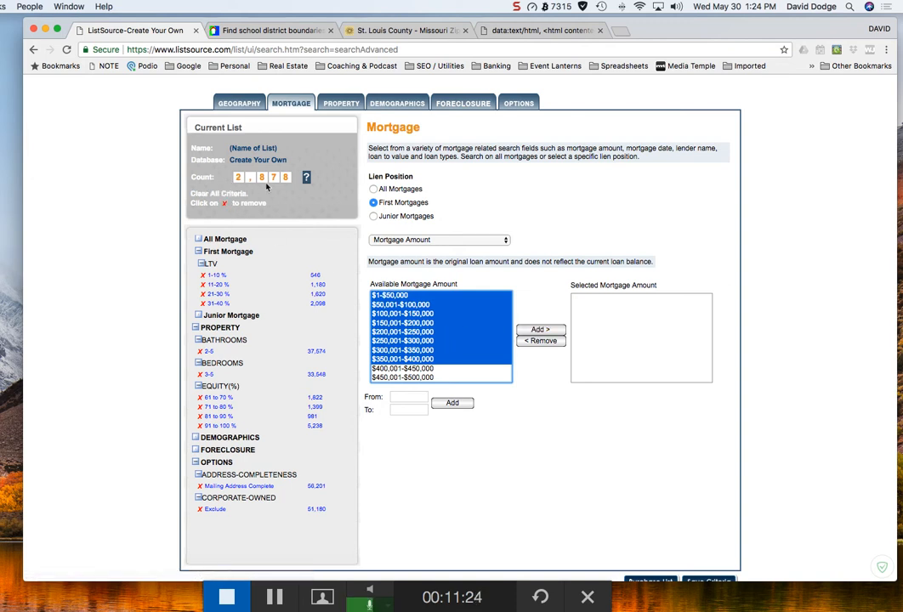
click(538, 333)
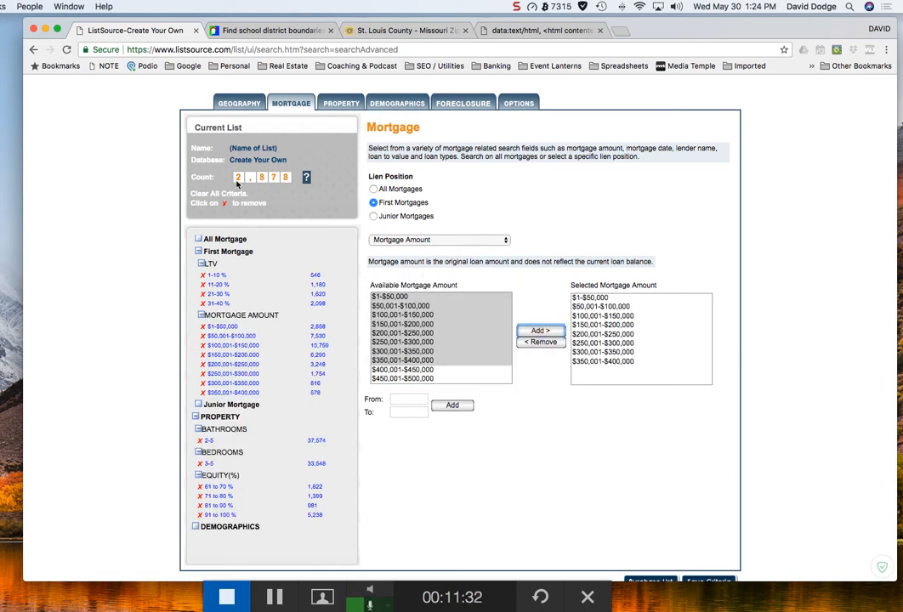
- Remove the $1-$50,000 and $50,001-$100,000 ranges from the selected mortgage amounts
click(606, 361)
key(Up)
key(Up)
key(Up)
key(Up)
key(Up)
key(Up)
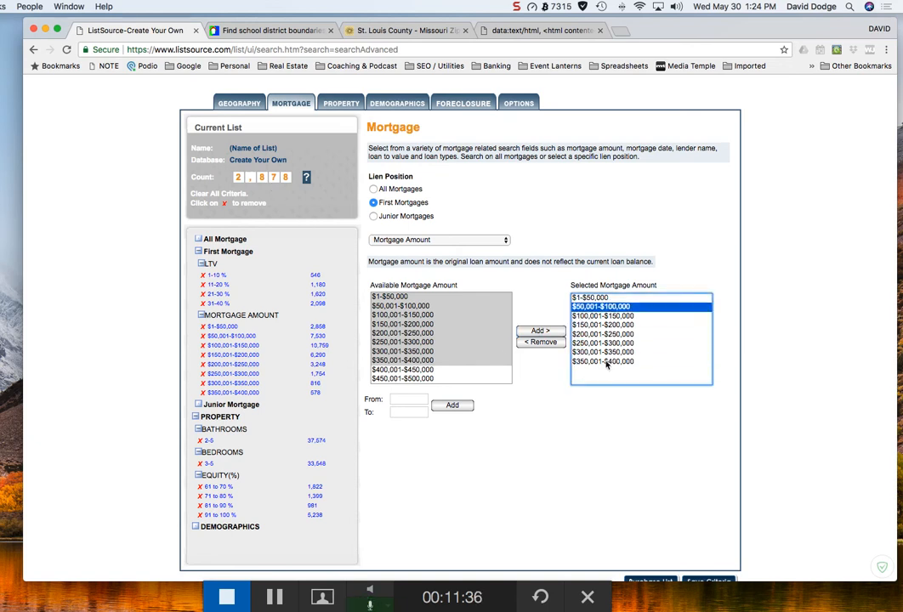
key(shift+Up)
click(541, 342)
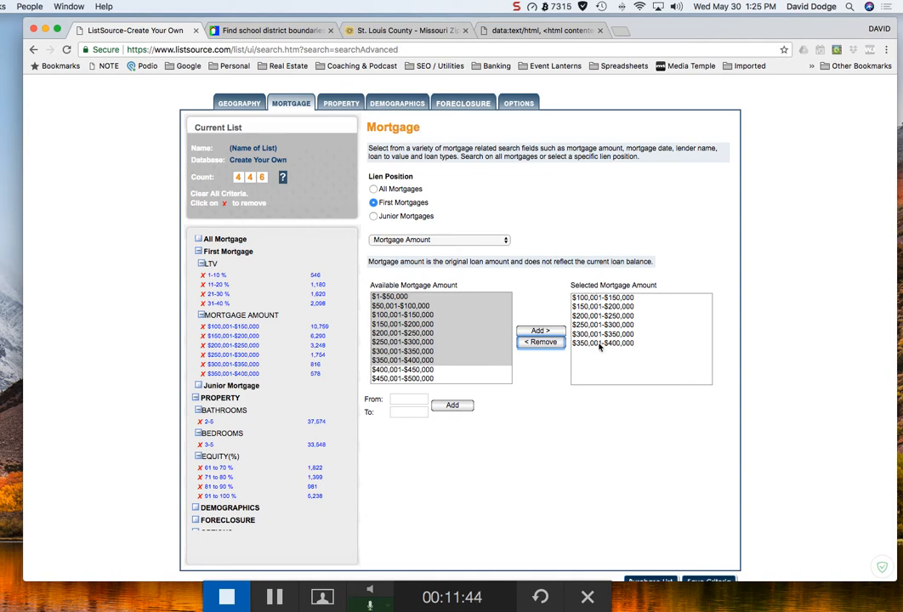
- Add the $50,001-$100,000 range back to the selected mortgage amounts
click(447, 347)
click(417, 305)
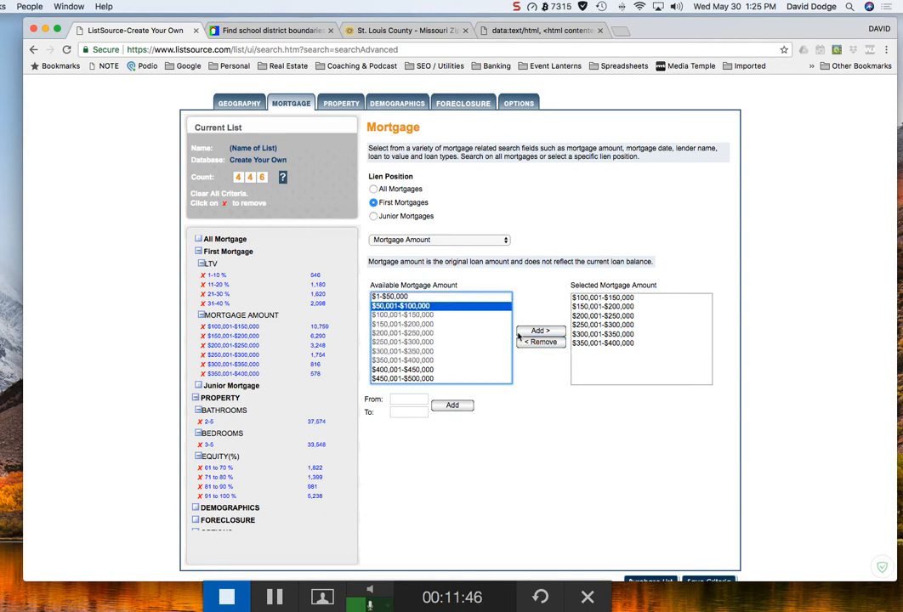
click(521, 332)
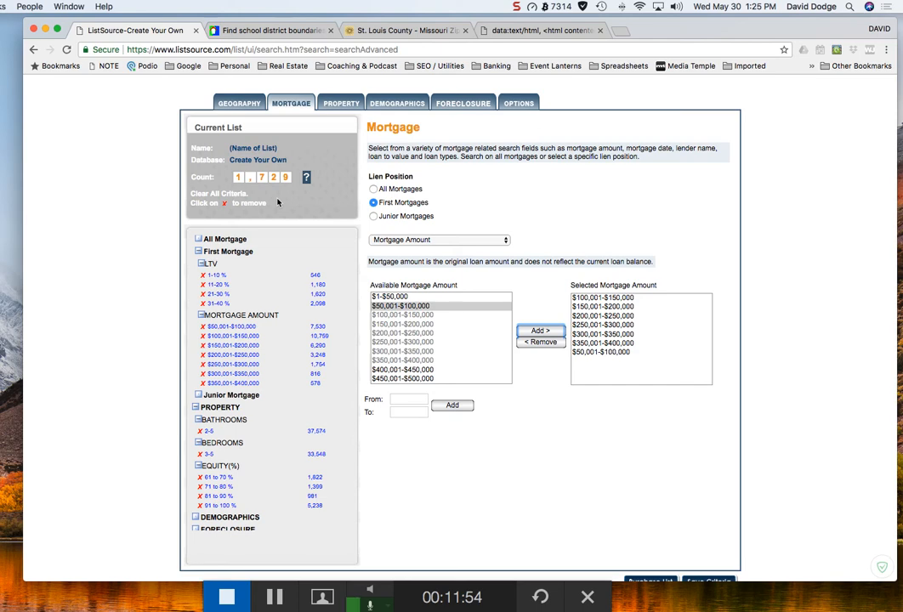
- Review the Lindbergh school district map, the St. Louis County ZIP map and the ZIP code notes, including the nearby schools, and return to ListSource
scroll(268, 311, up, 5)
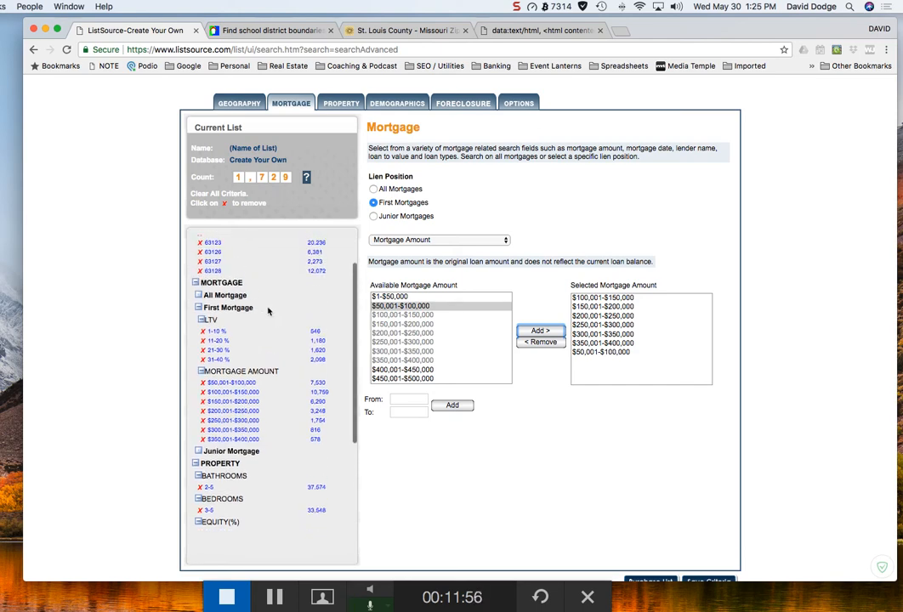
scroll(268, 310, up, 3)
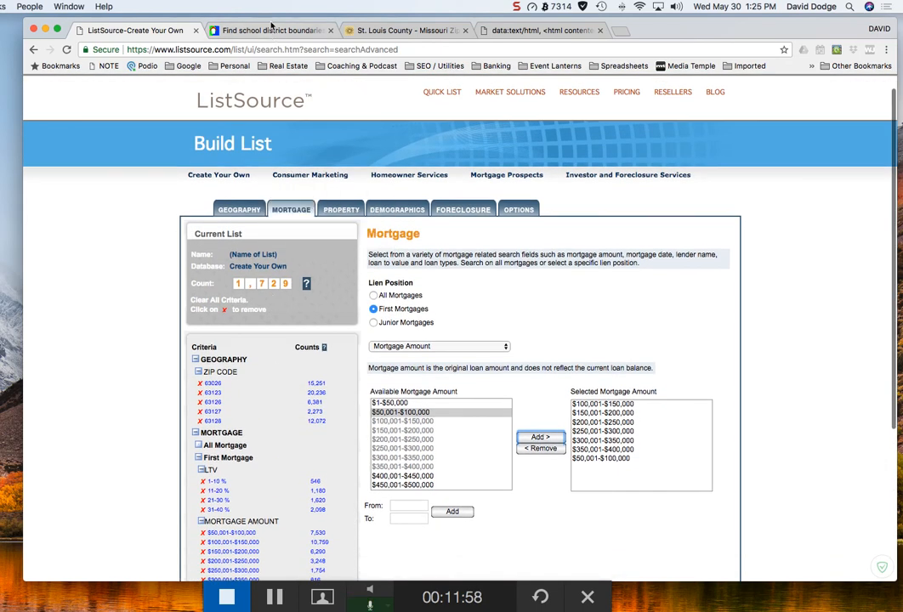
click(270, 29)
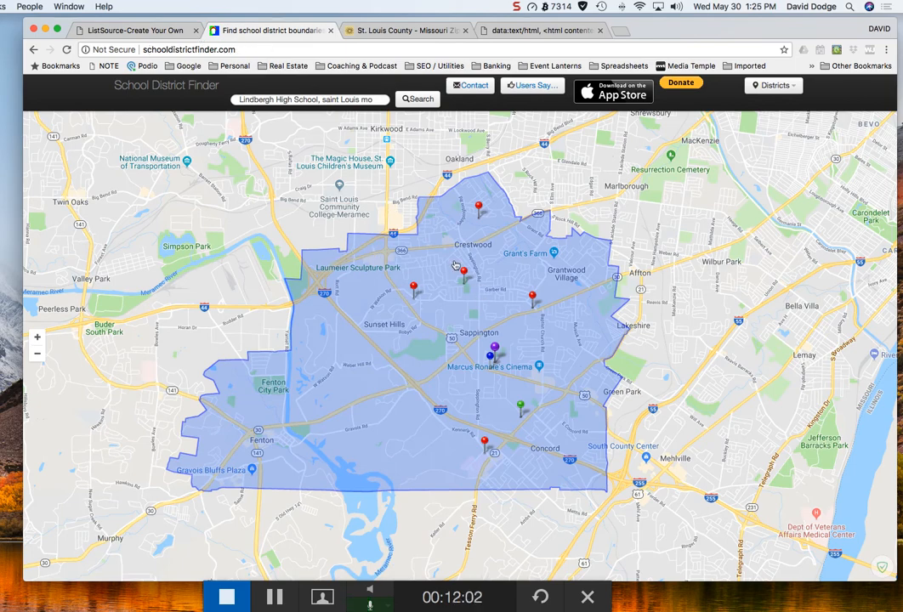
click(420, 31)
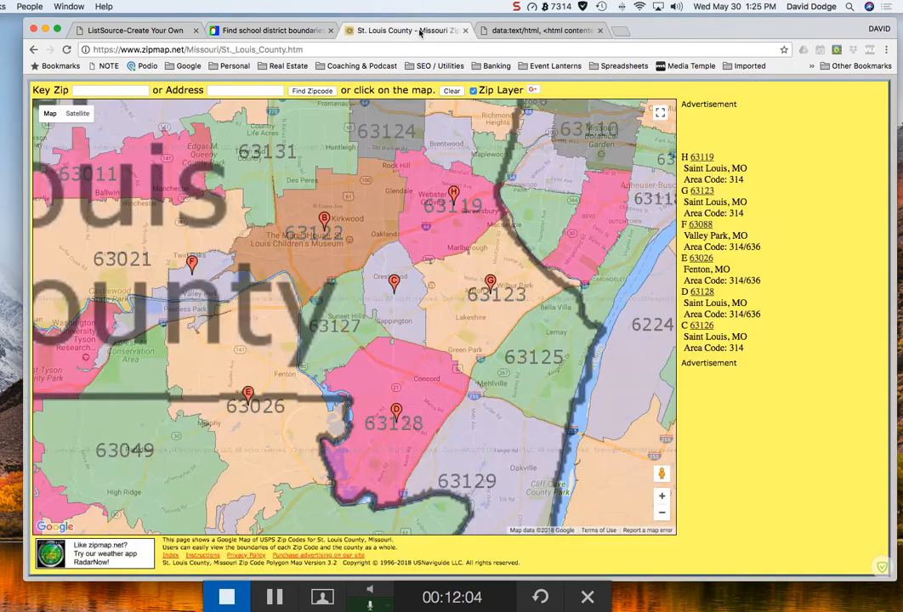
click(516, 30)
drag(113, 291, 149, 254)
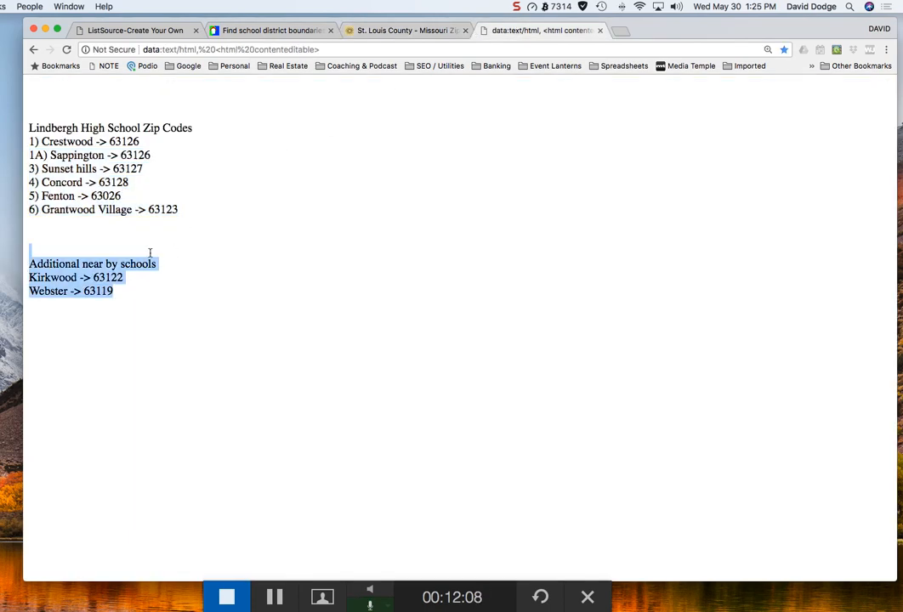
click(155, 263)
click(150, 32)
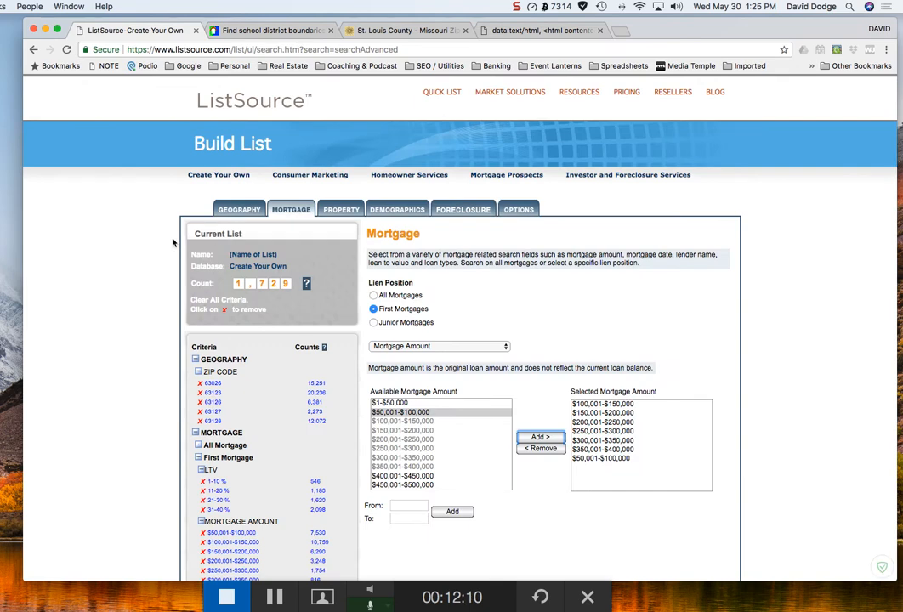
- Review the criteria summary from ZIP codes through LTV, mortgage amount, bathrooms, bedrooms and equity, down to the purchase and save options
scroll(140, 165, down, 3)
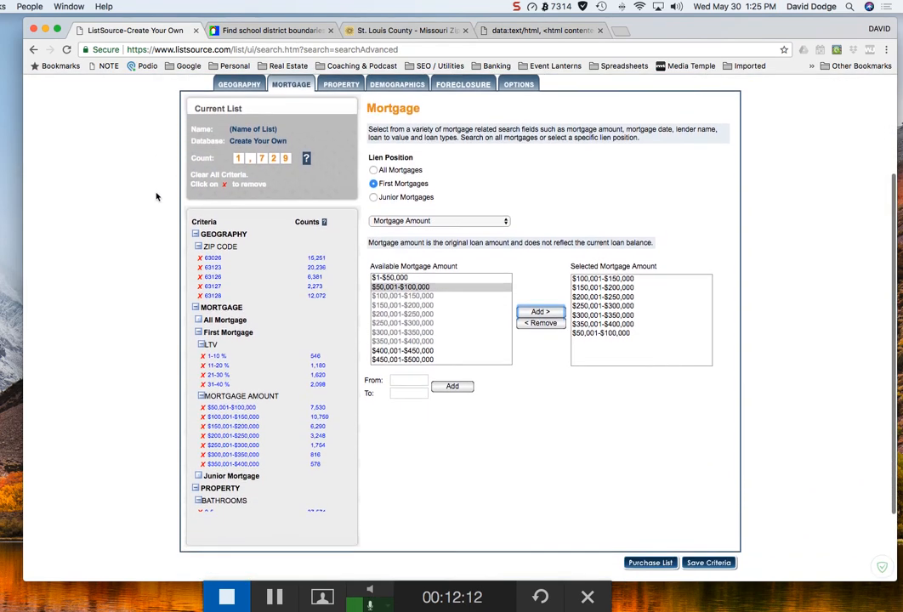
scroll(196, 277, up, 1)
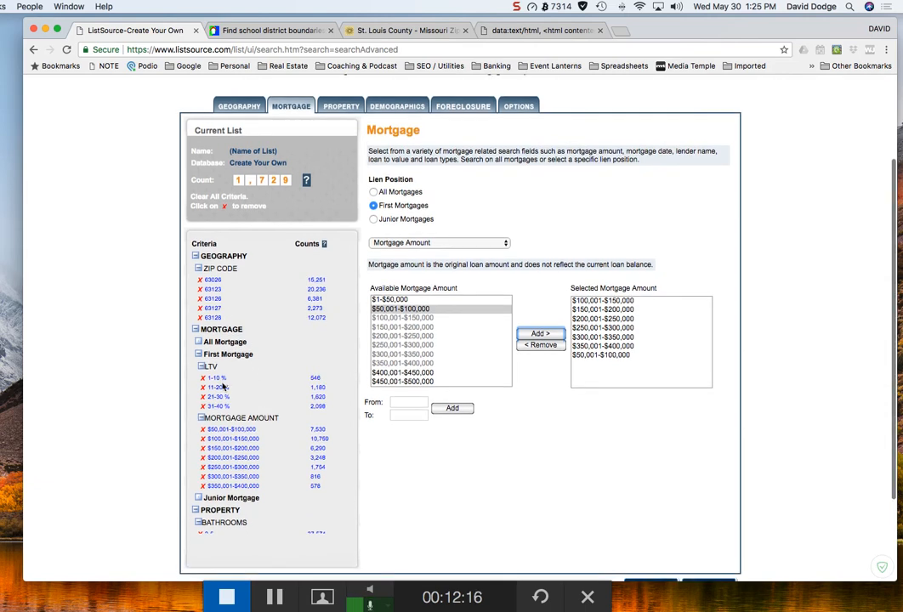
scroll(259, 433, down, 2)
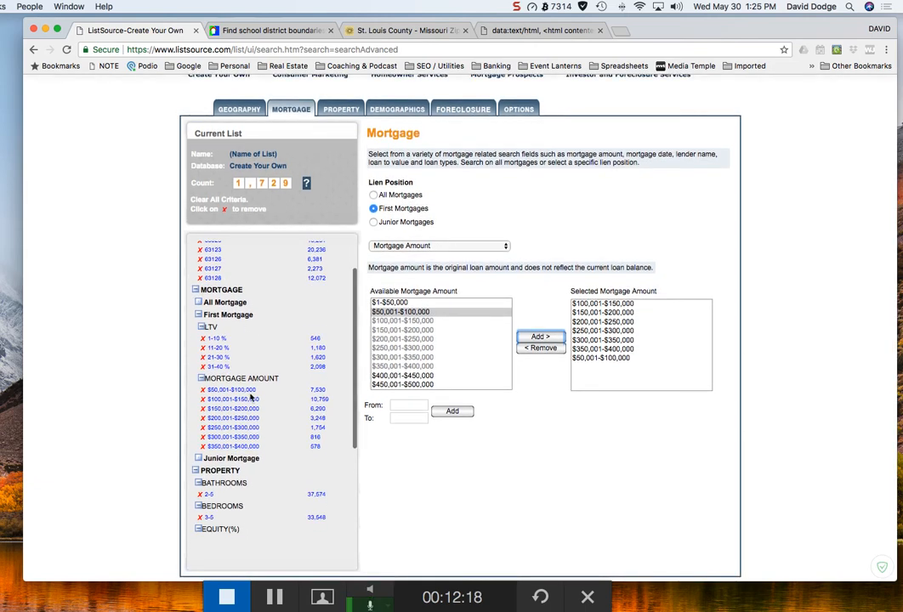
scroll(211, 393, down, 1)
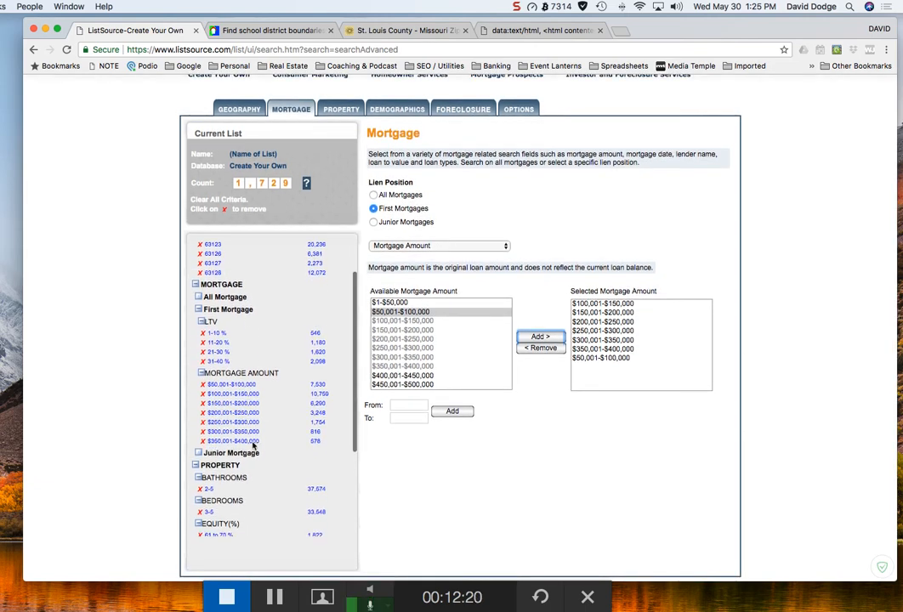
scroll(265, 448, down, 2)
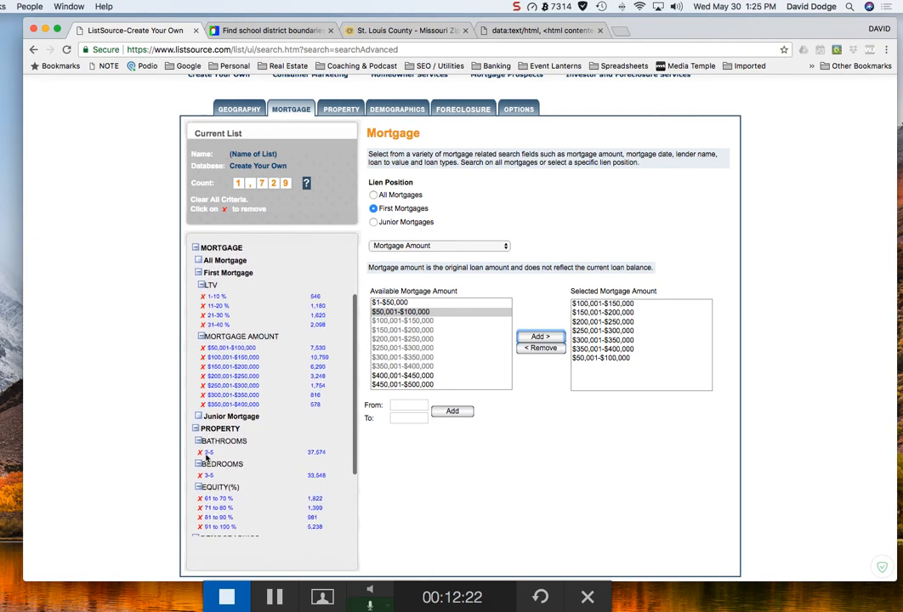
scroll(221, 464, down, 1)
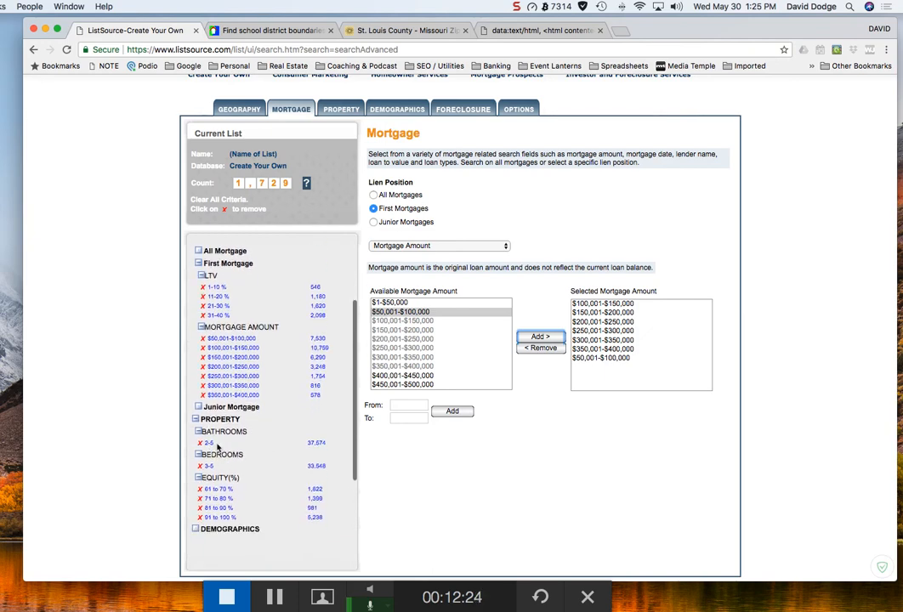
scroll(222, 471, down, 1)
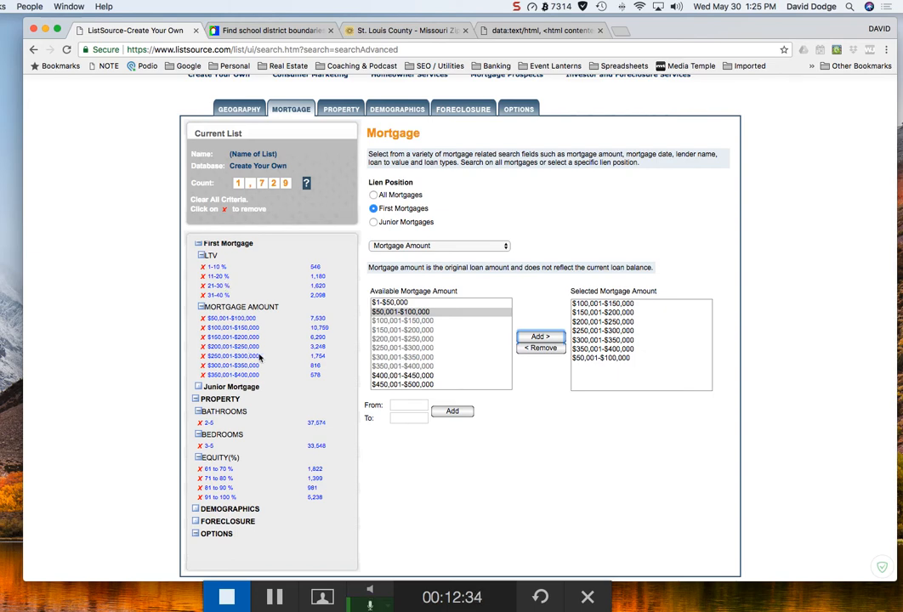
scroll(136, 285, up, 2)
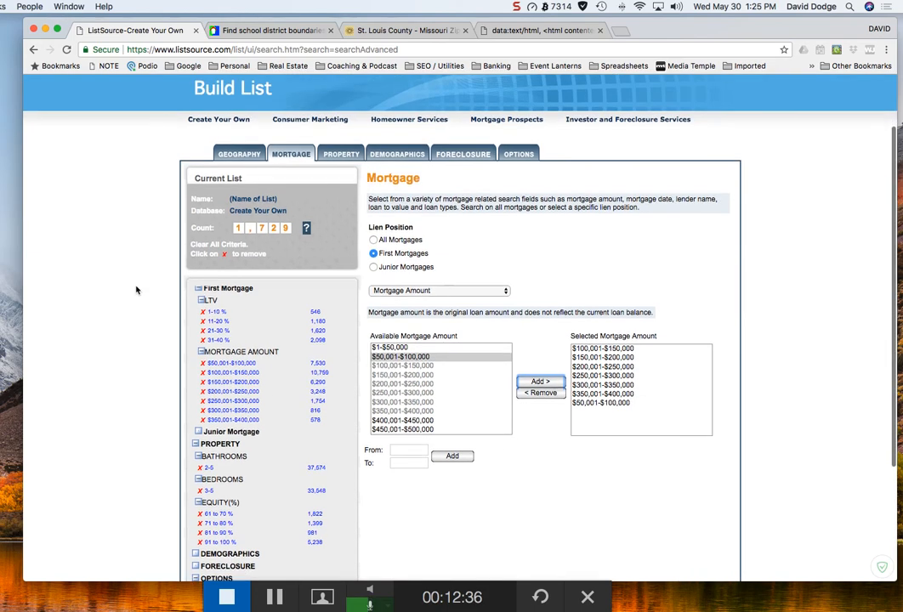
scroll(136, 290, down, 4)
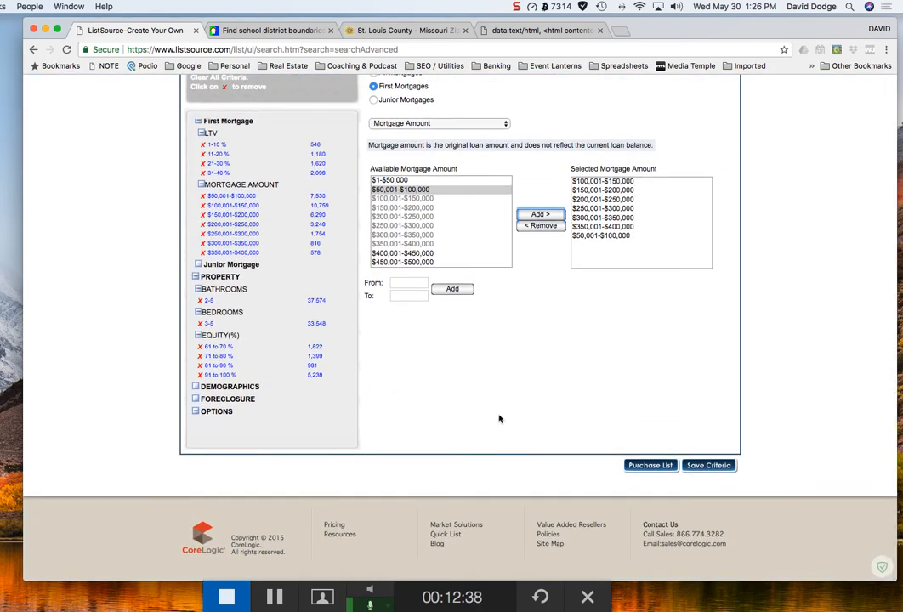
- Start purchasing the list and check its record count in the order summary
click(656, 466)
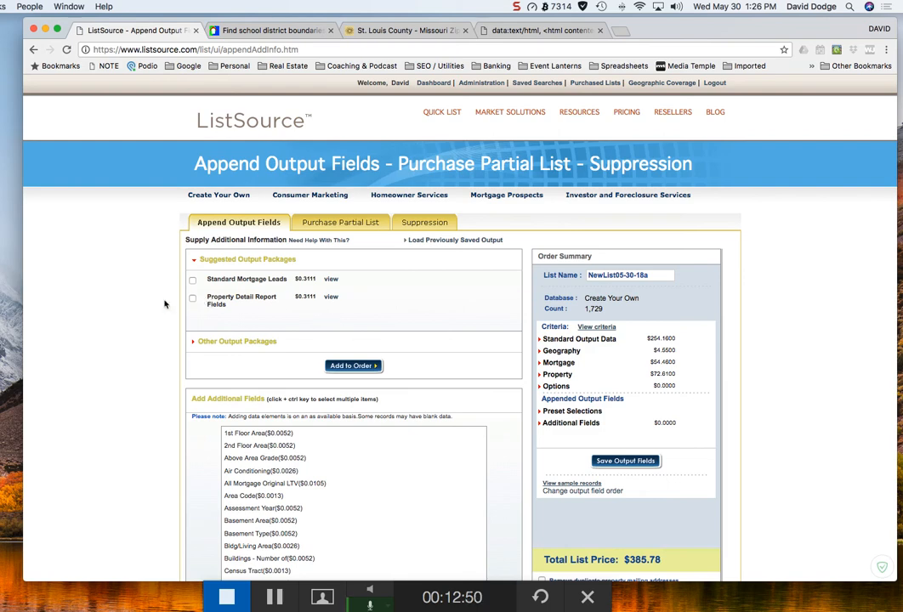
scroll(165, 304, down, 2)
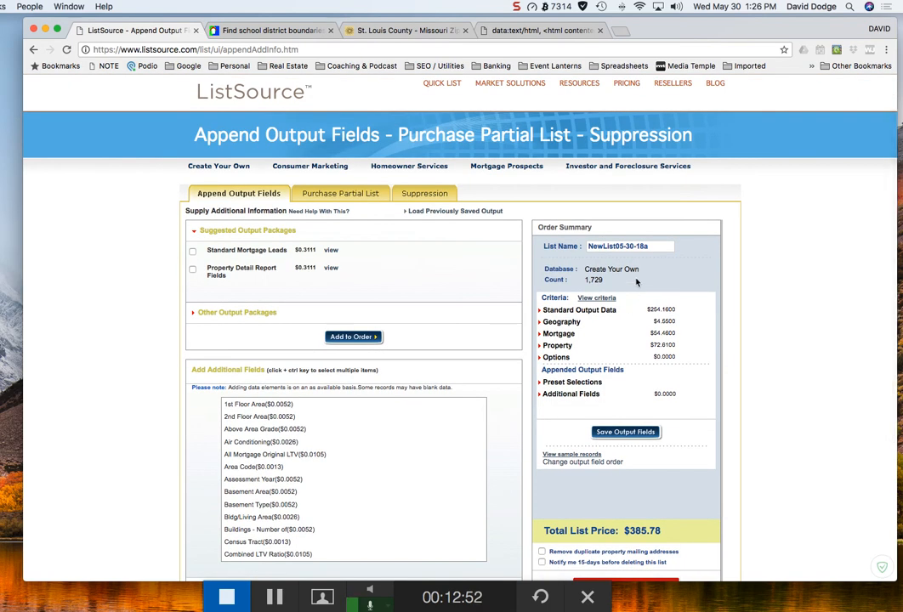
drag(637, 283, 580, 280)
scroll(578, 280, up, 1)
click(413, 292)
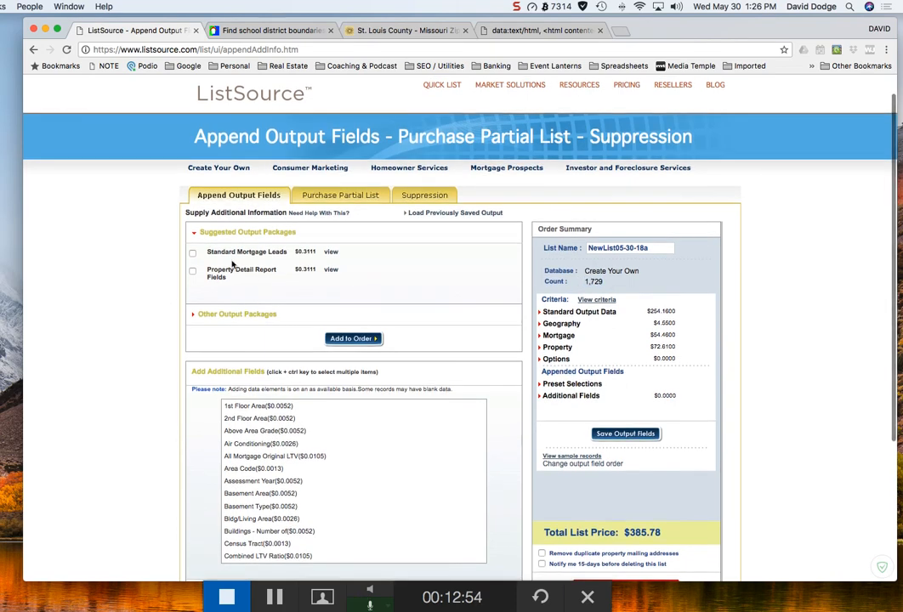
- Exclude duplicate property mailing addresses from the order and continue to checkout
scroll(207, 254, down, 1)
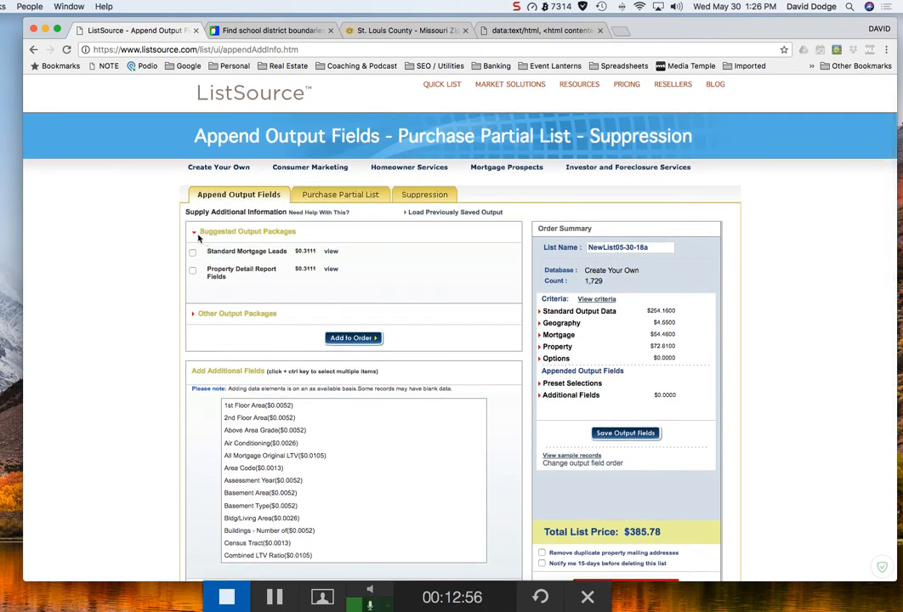
scroll(328, 253, down, 5)
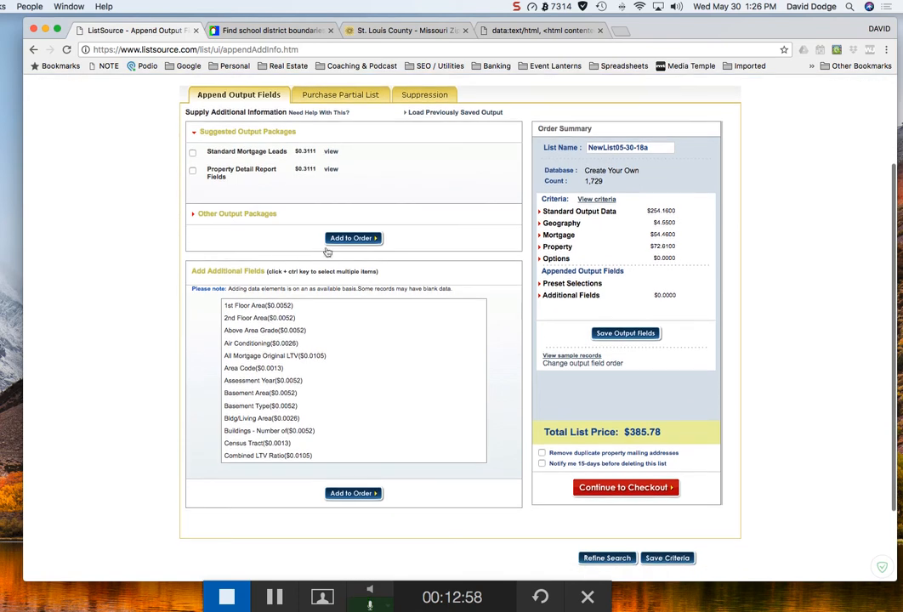
scroll(327, 252, down, 3)
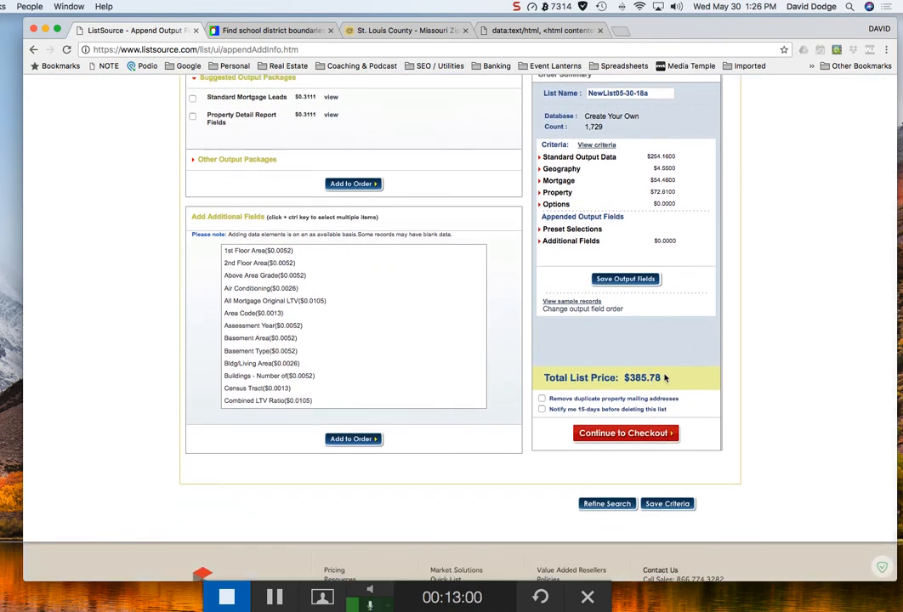
drag(674, 378, 537, 378)
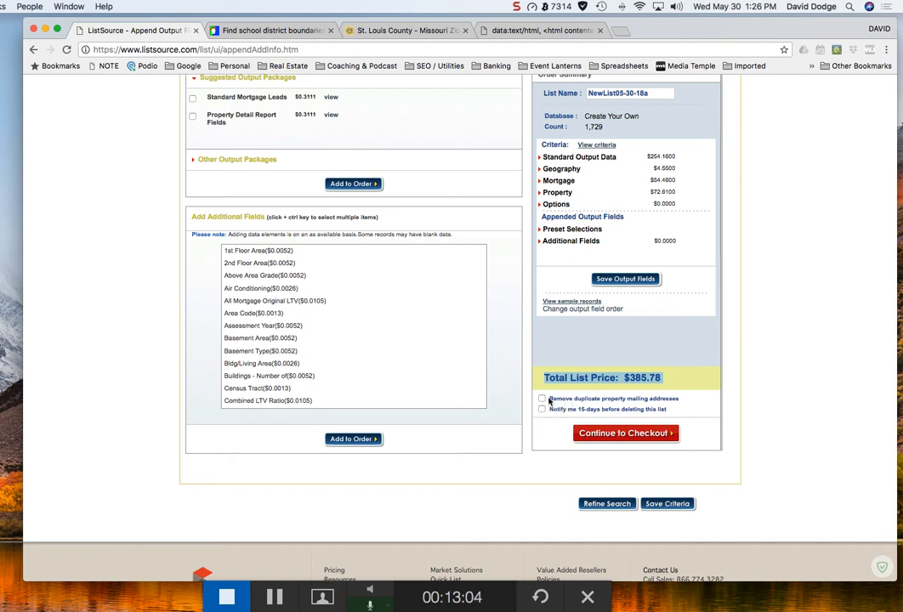
click(548, 400)
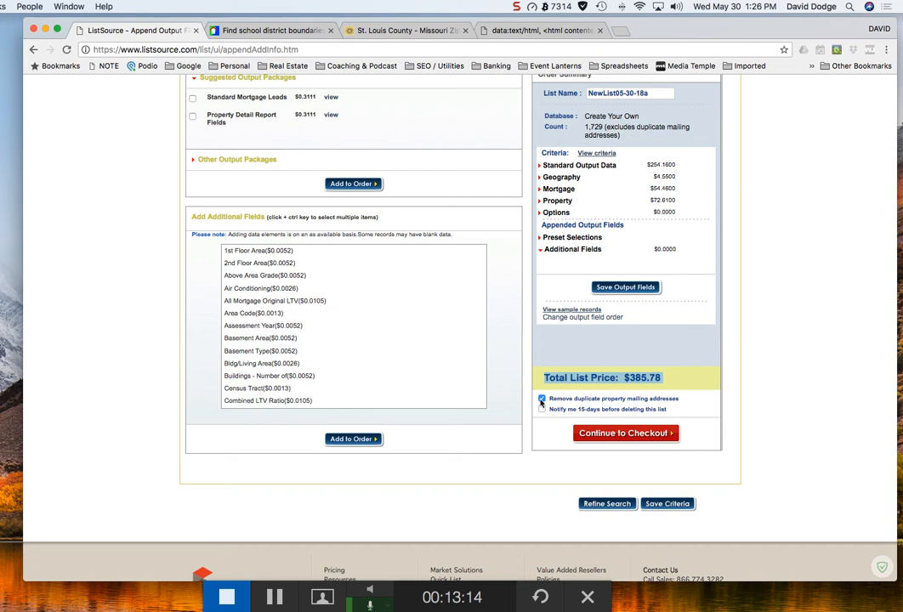
click(603, 434)
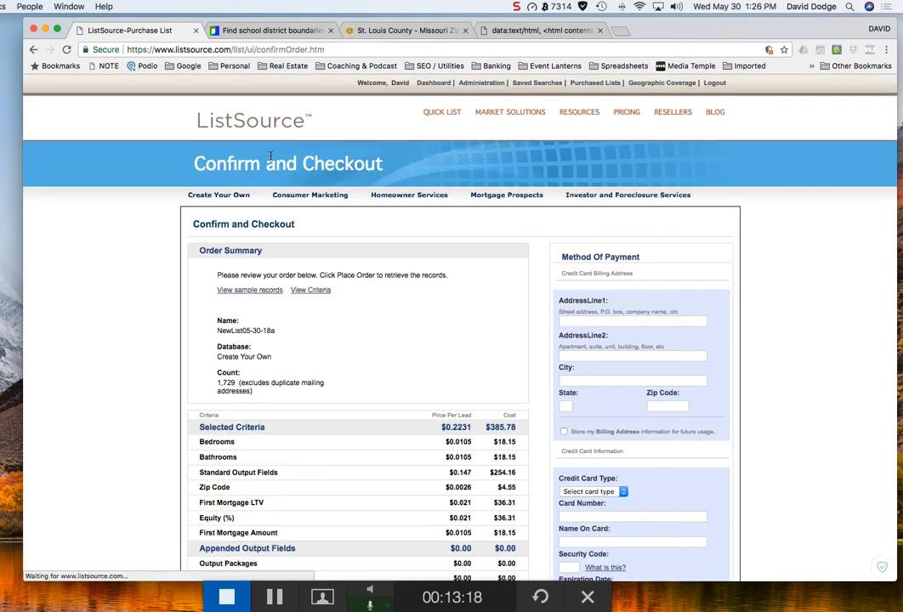
- Review the order's cost breakdown and place the order with PayPal as the payment type
scroll(149, 285, down, 3)
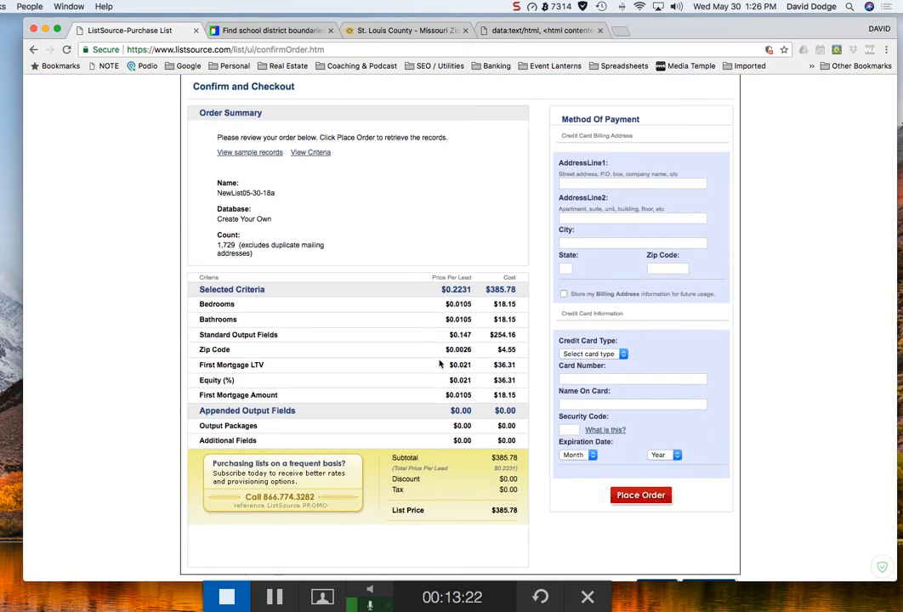
scroll(312, 307, up, 2)
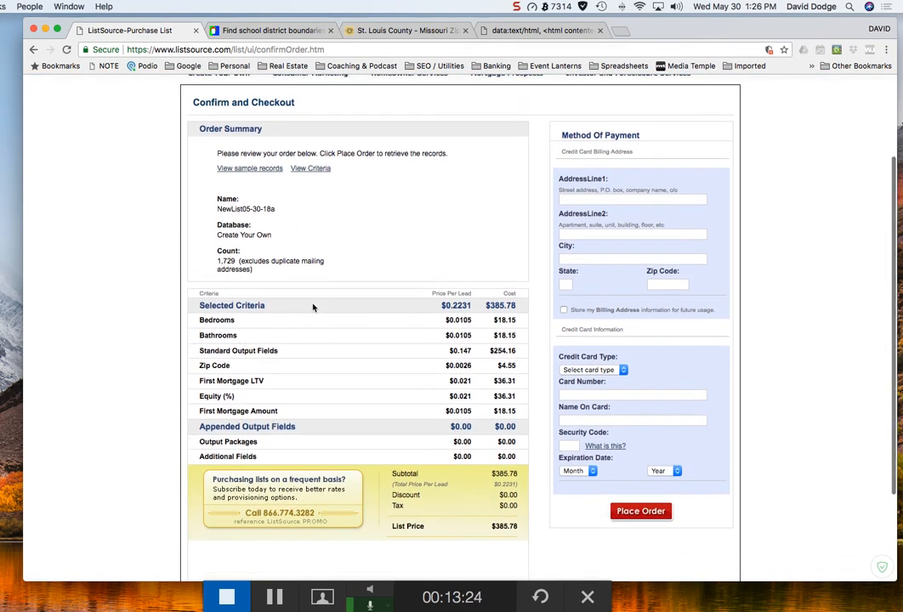
scroll(312, 307, up, 4)
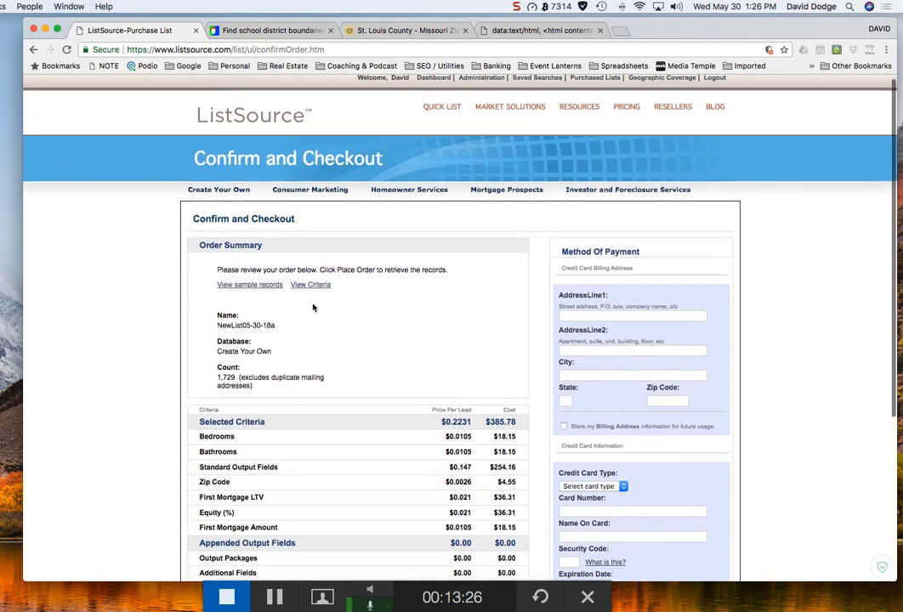
scroll(318, 307, down, 6)
scroll(317, 306, up, 7)
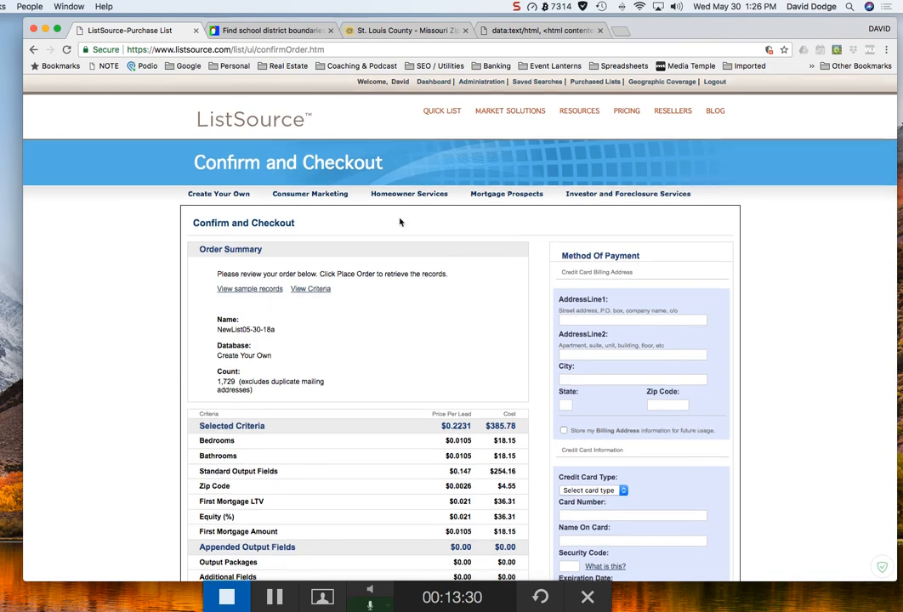
scroll(448, 425, down, 5)
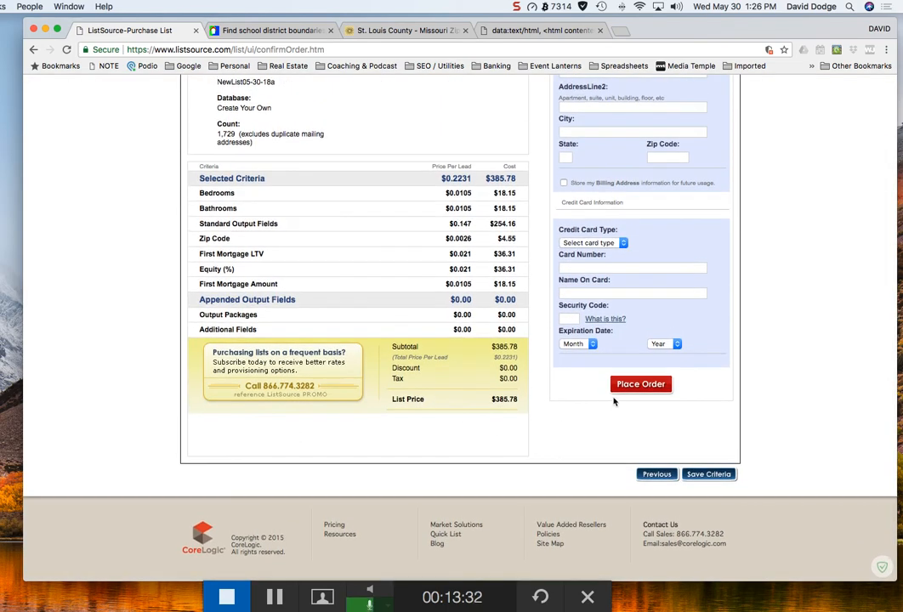
click(575, 245)
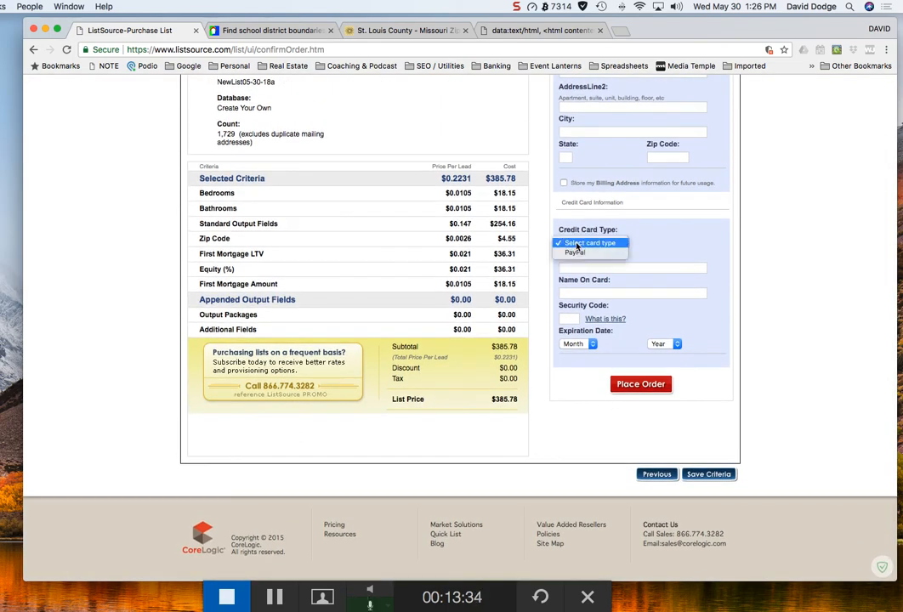
click(593, 254)
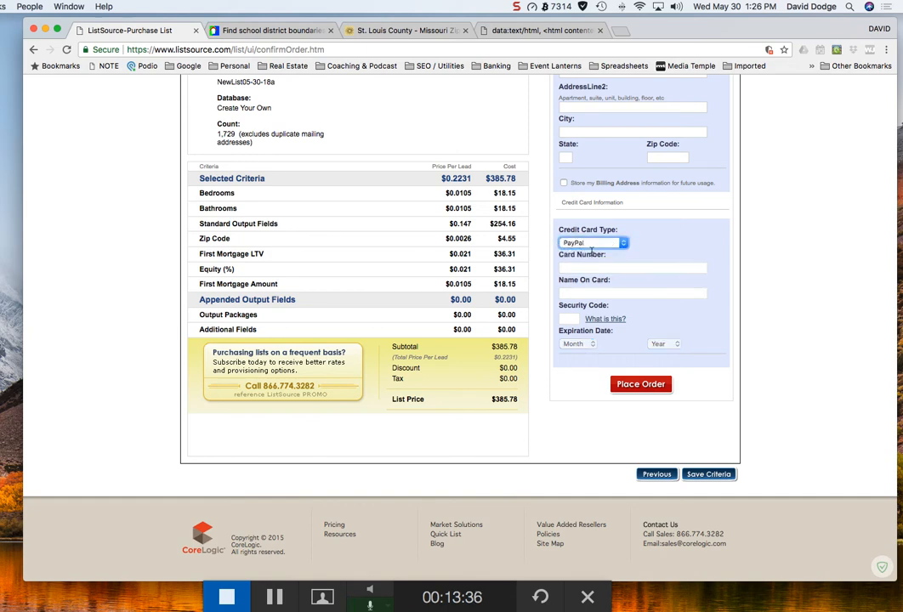
click(639, 384)
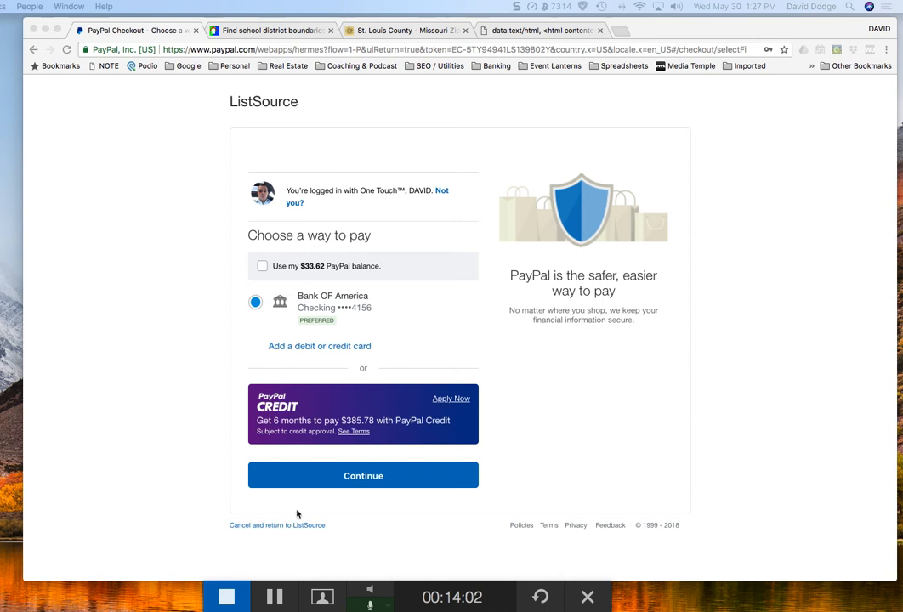
- Switch to the other saved PayPal account, staying logged in, and continue the payment with the preferred checking account
click(361, 533)
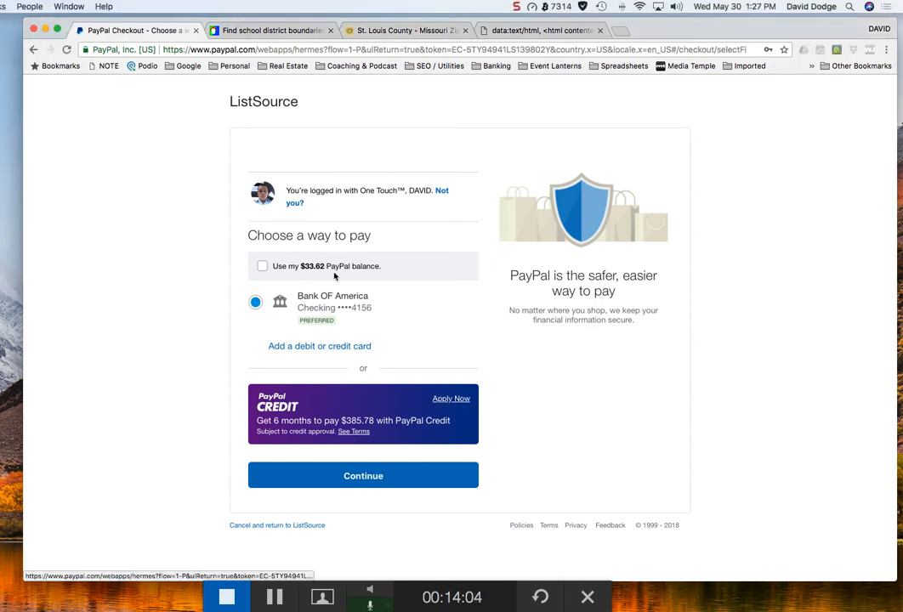
click(445, 192)
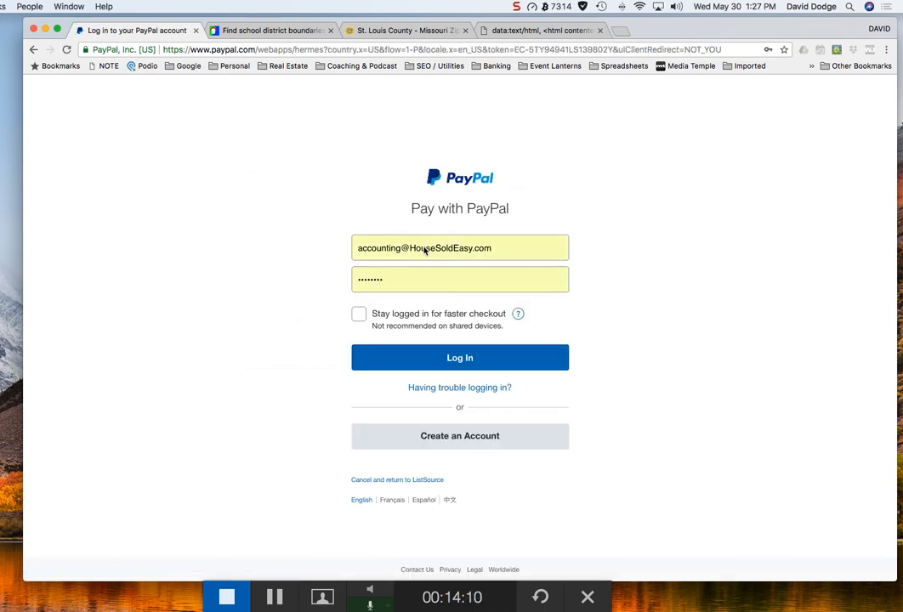
click(358, 313)
click(453, 361)
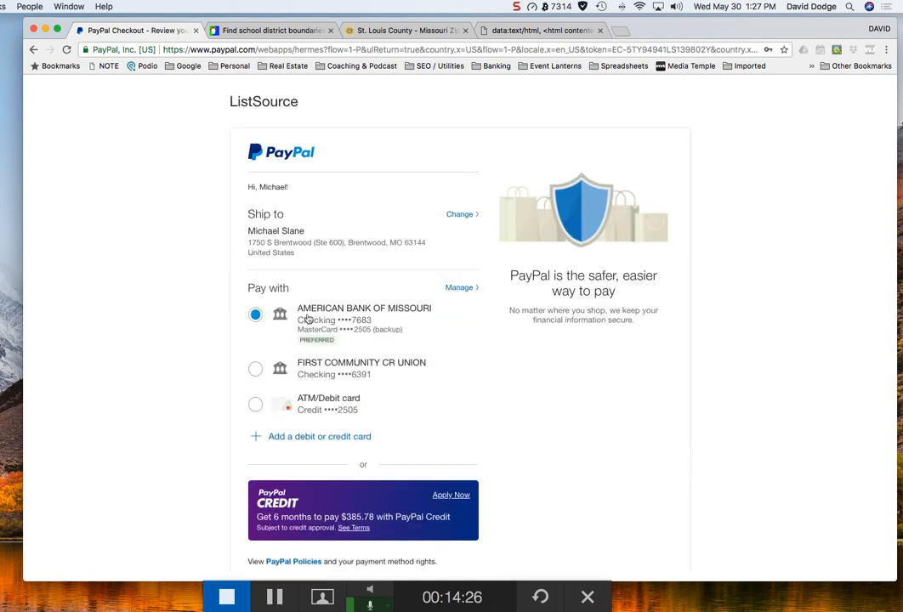
scroll(204, 406, down, 3)
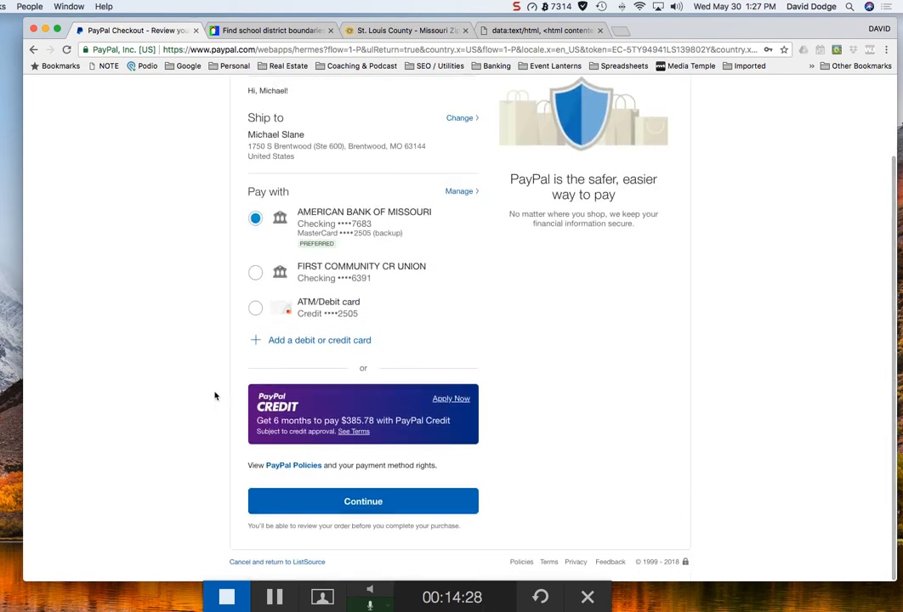
click(352, 502)
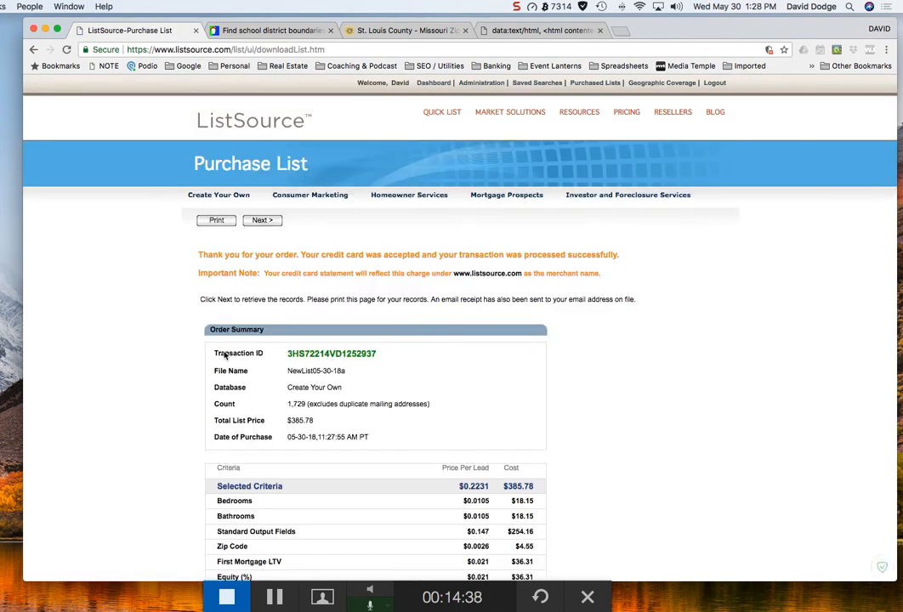
- Capture a screenshot of the order confirmation from the thank-you message down to the list price, with the page zoomed to 90%
scroll(225, 356, down, 5)
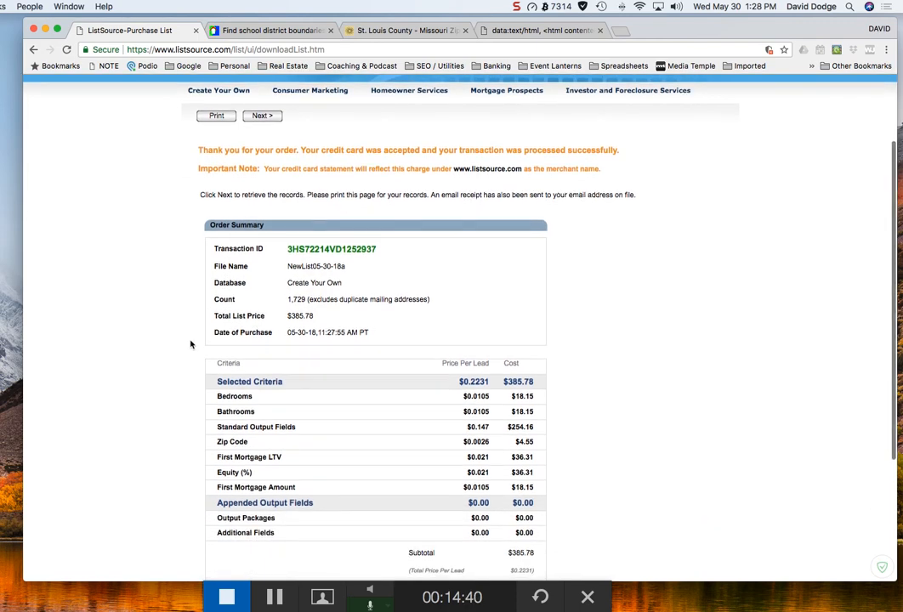
scroll(190, 344, down, 5)
scroll(190, 343, up, 4)
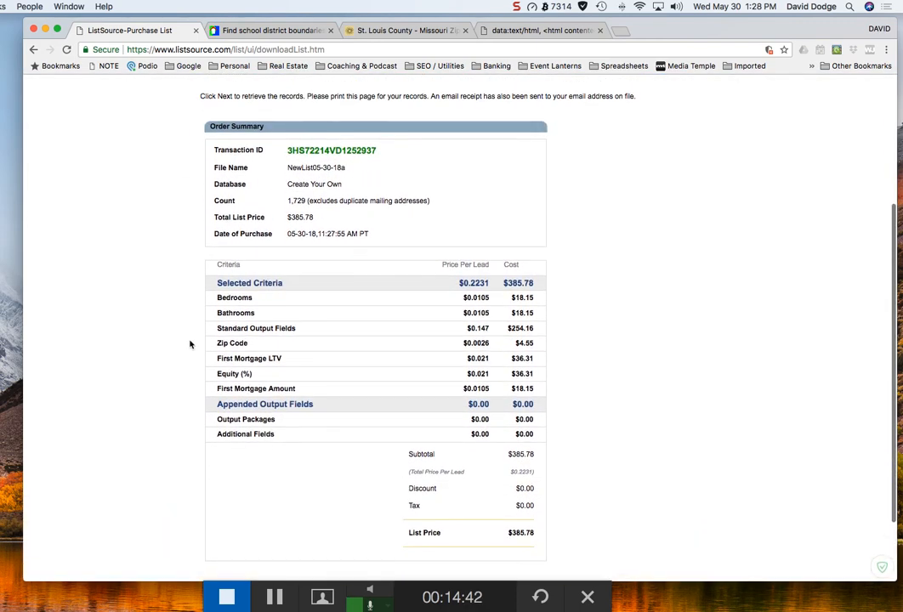
key(super+minus)
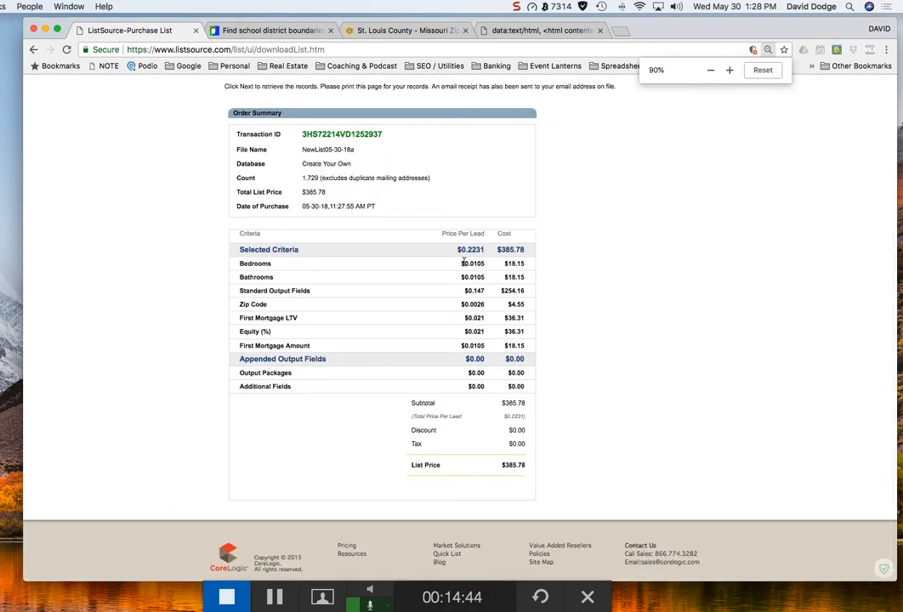
scroll(280, 264, up, 2)
scroll(280, 264, up, 1)
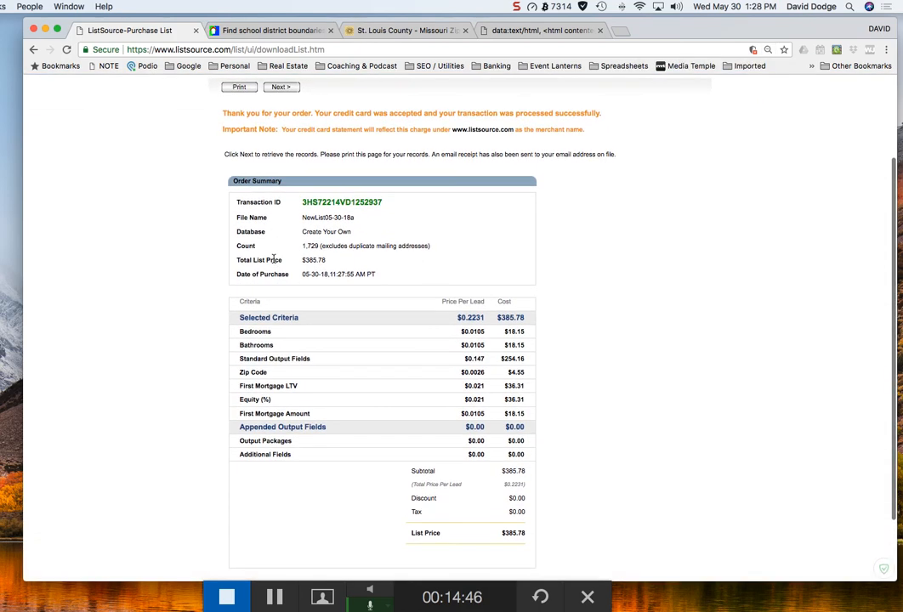
key(super+shift+4)
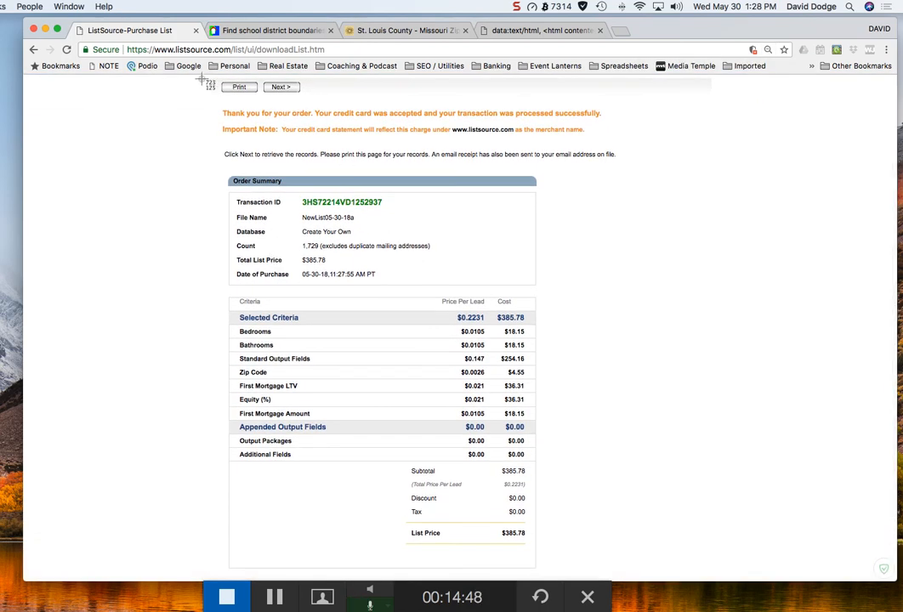
drag(206, 80, 615, 581)
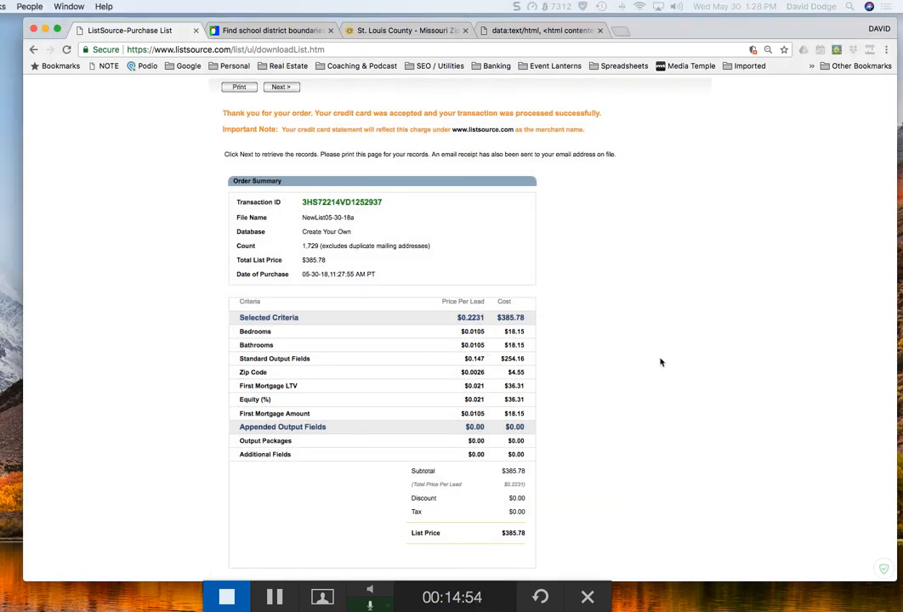
- Review the order confirmation once more and proceed to the purchased lists to retrieve the records
scroll(629, 340, up, 5)
scroll(295, 241, down, 1)
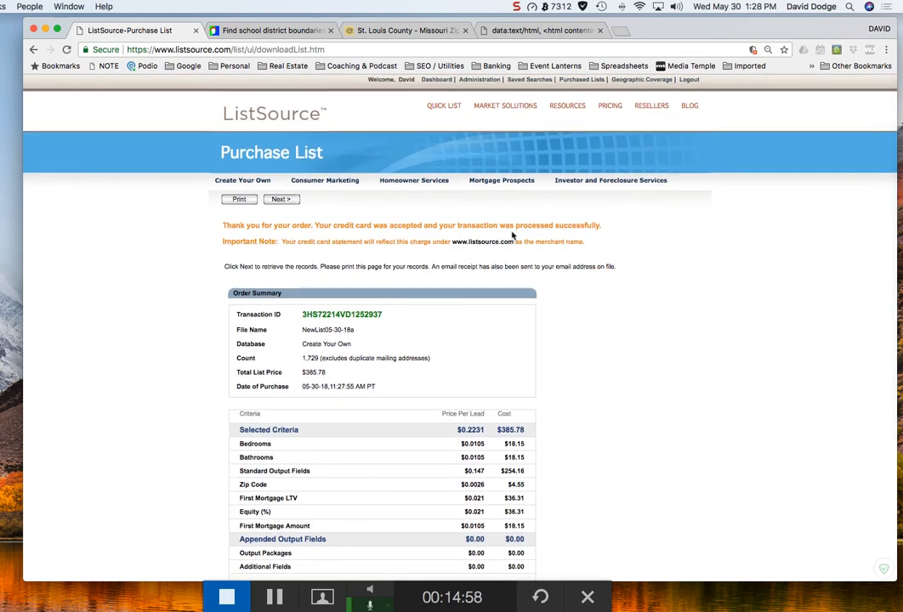
scroll(572, 235, down, 1)
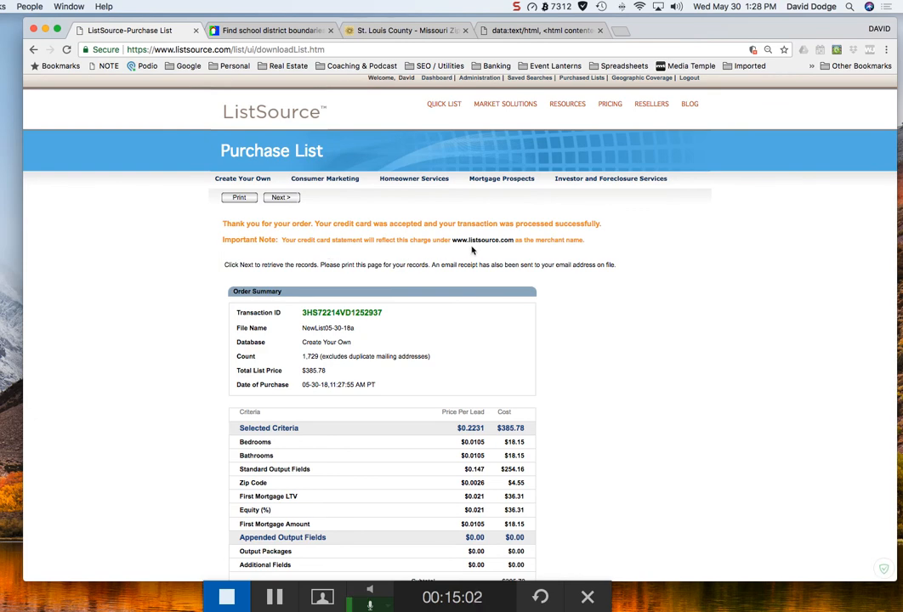
scroll(550, 253, up, 1)
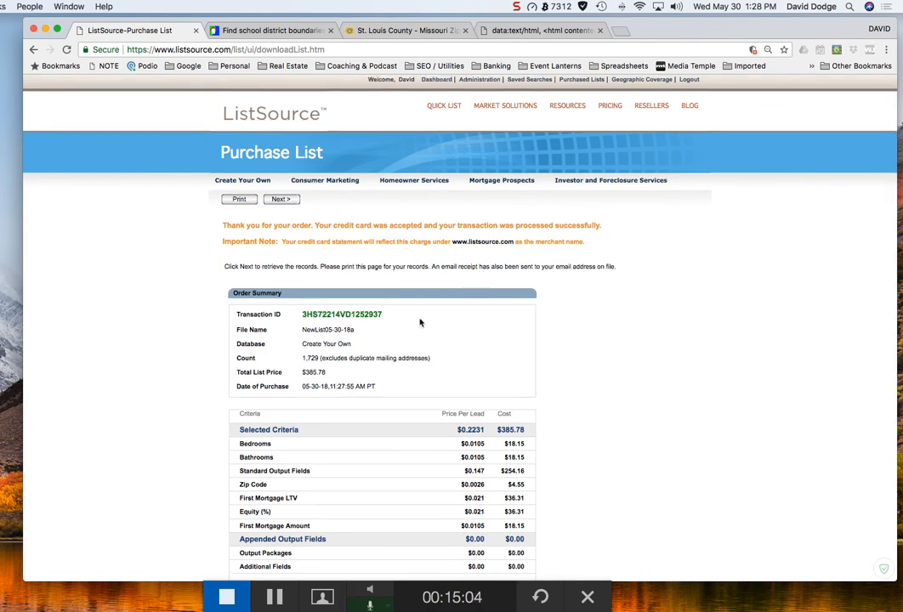
scroll(408, 323, down, 1)
scroll(196, 282, down, 5)
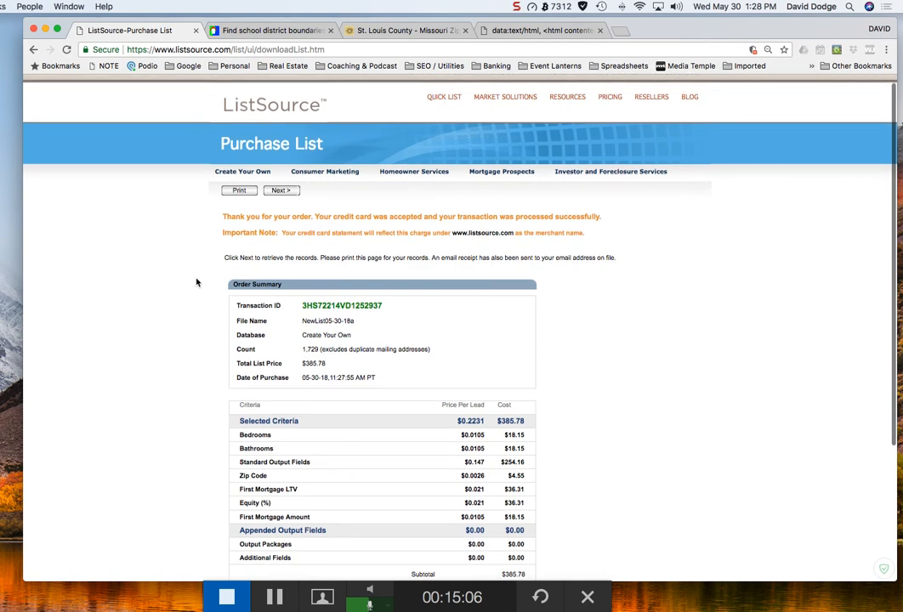
scroll(196, 282, down, 5)
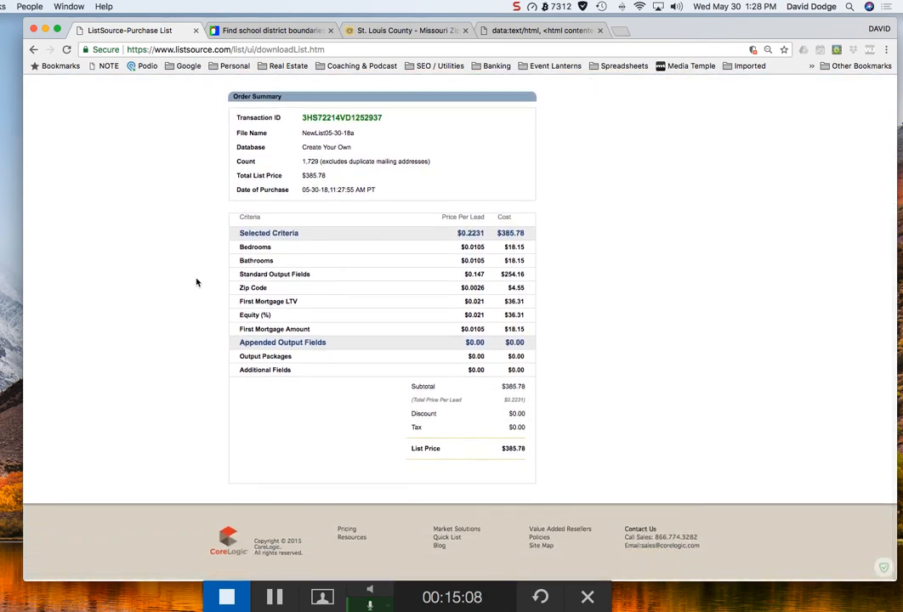
scroll(196, 282, up, 10)
scroll(196, 282, up, 1)
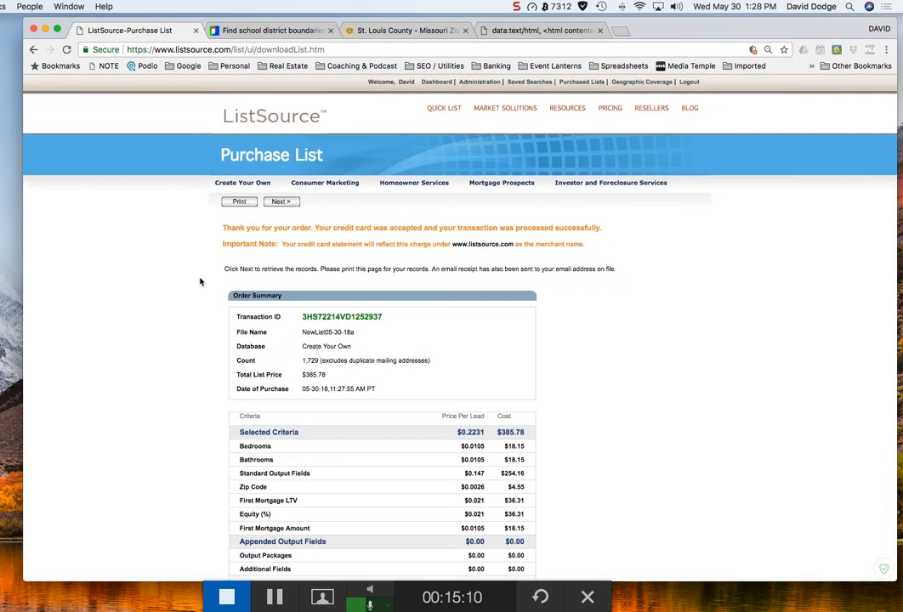
click(280, 202)
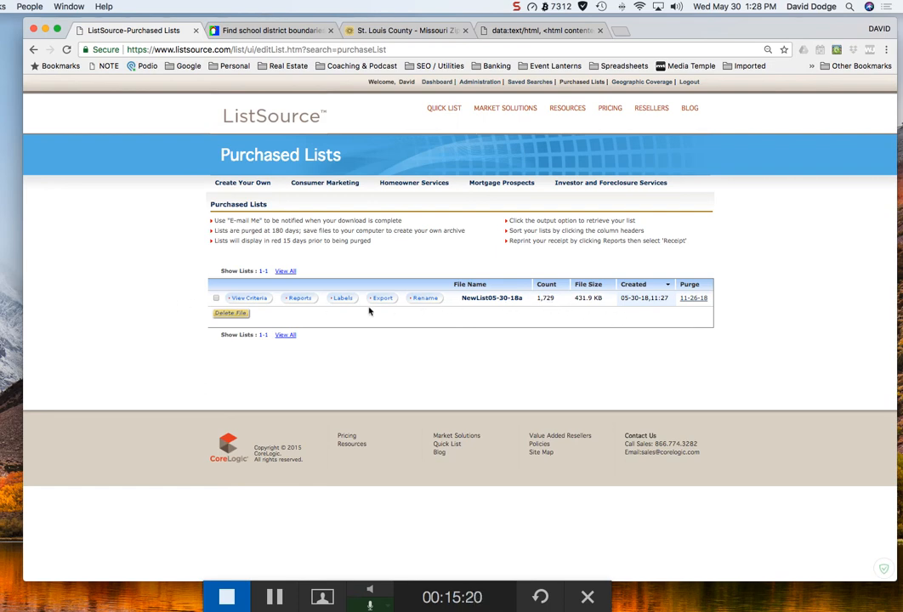
- Review the search criteria of the purchased list NewList05-30-18a and close the report
click(250, 299)
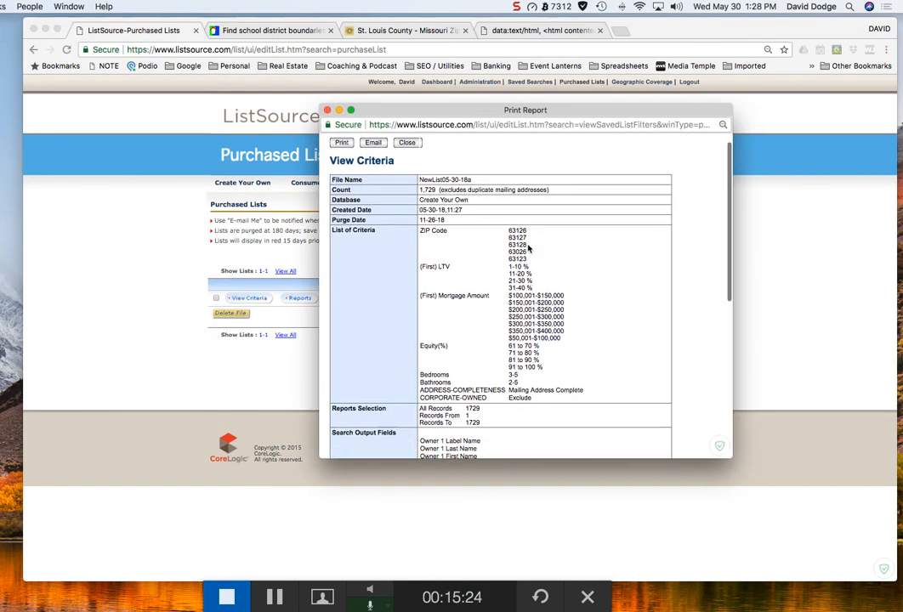
scroll(528, 248, down, 10)
scroll(528, 248, up, 10)
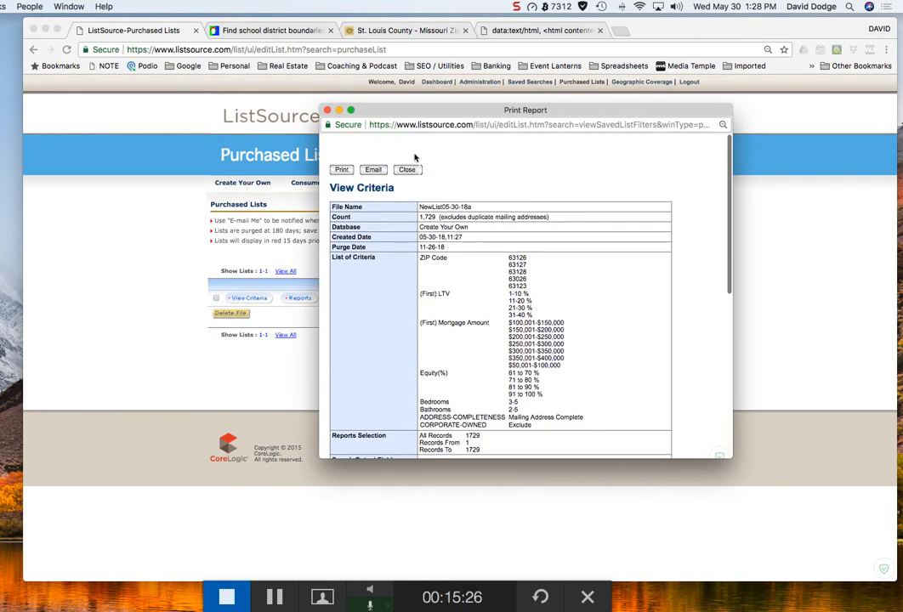
click(327, 110)
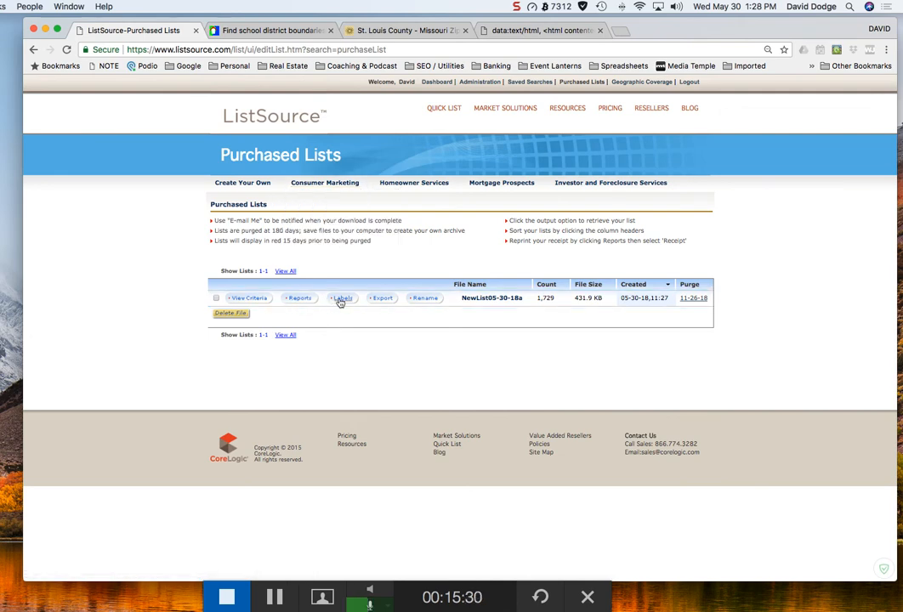
- Export the purchased list as a .csv file in upper and lower case, with field names in the header row
click(380, 299)
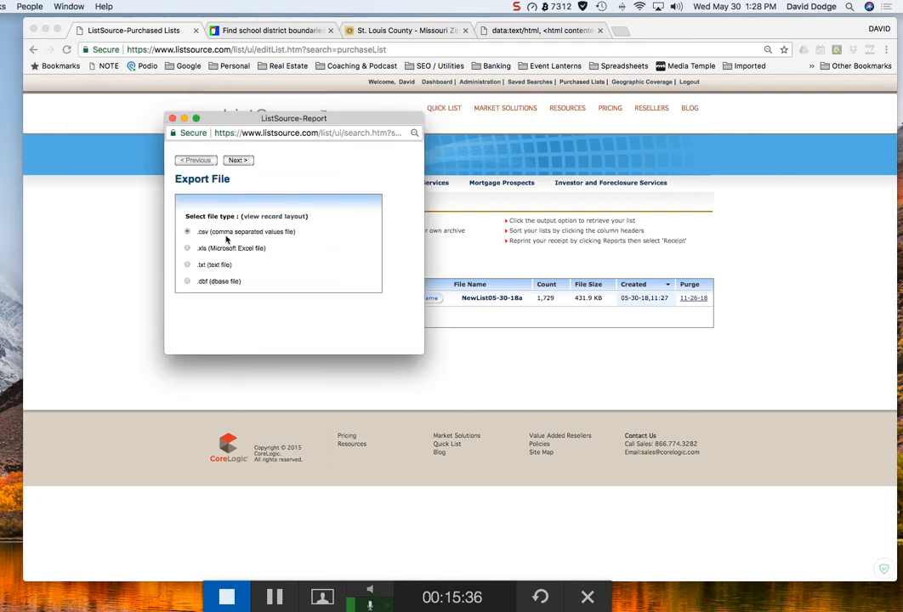
click(238, 162)
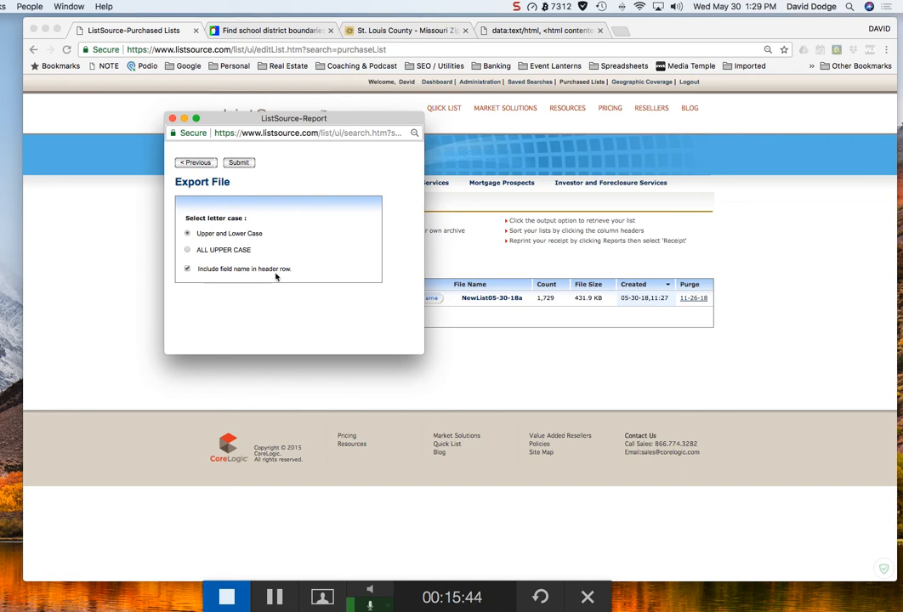
click(240, 163)
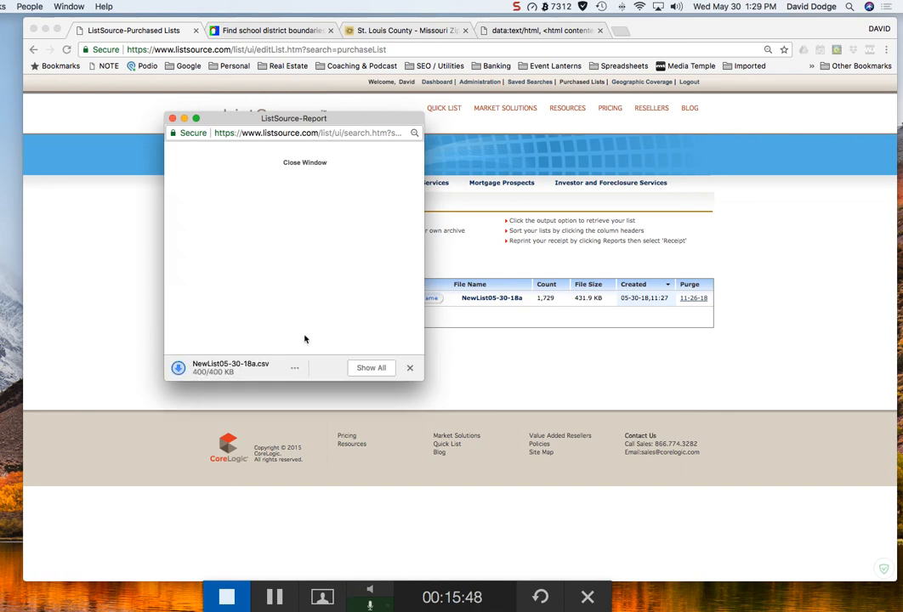
- Open the downloaded NewList05-30-18a.csv in Numbers and shrink its window to fit the screen
click(295, 368)
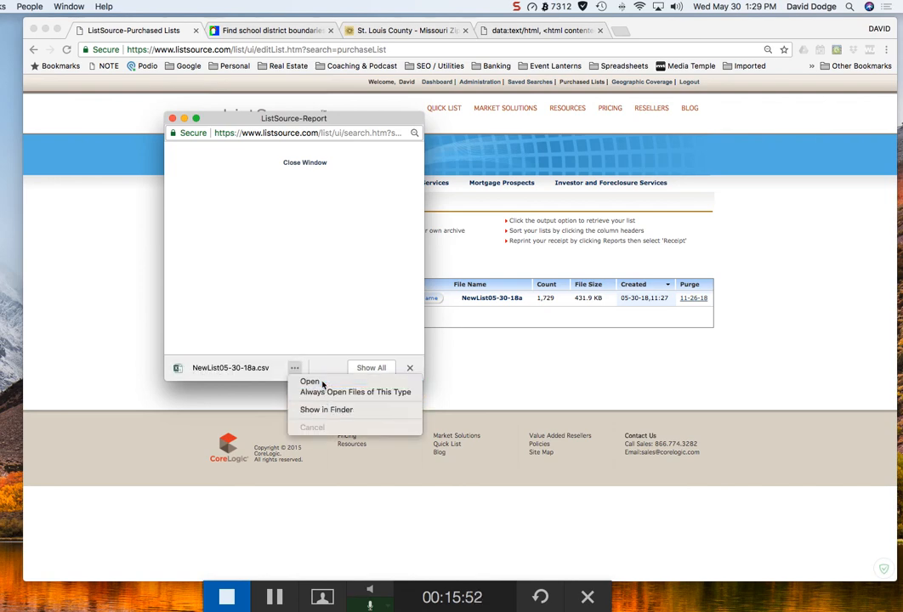
click(321, 383)
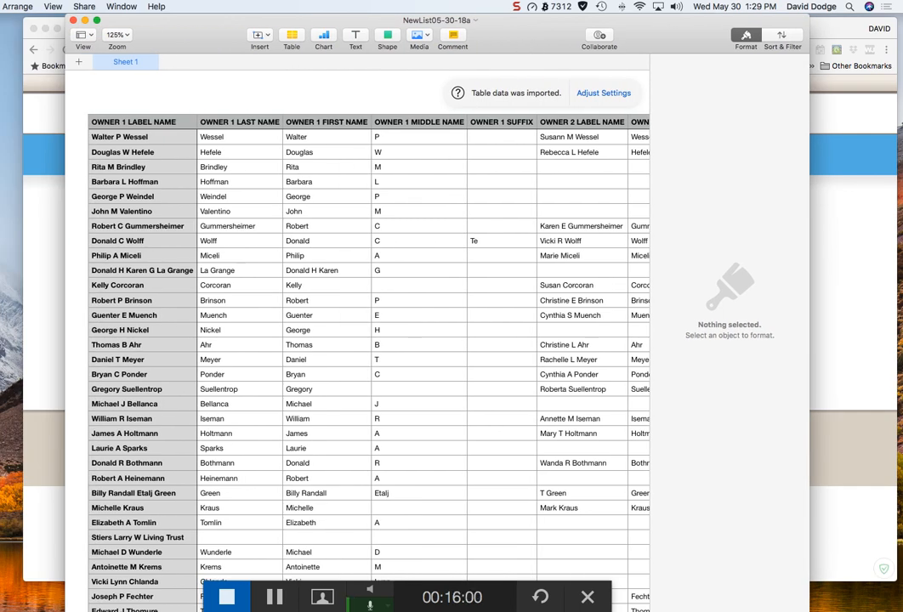
drag(808, 610, 784, 527)
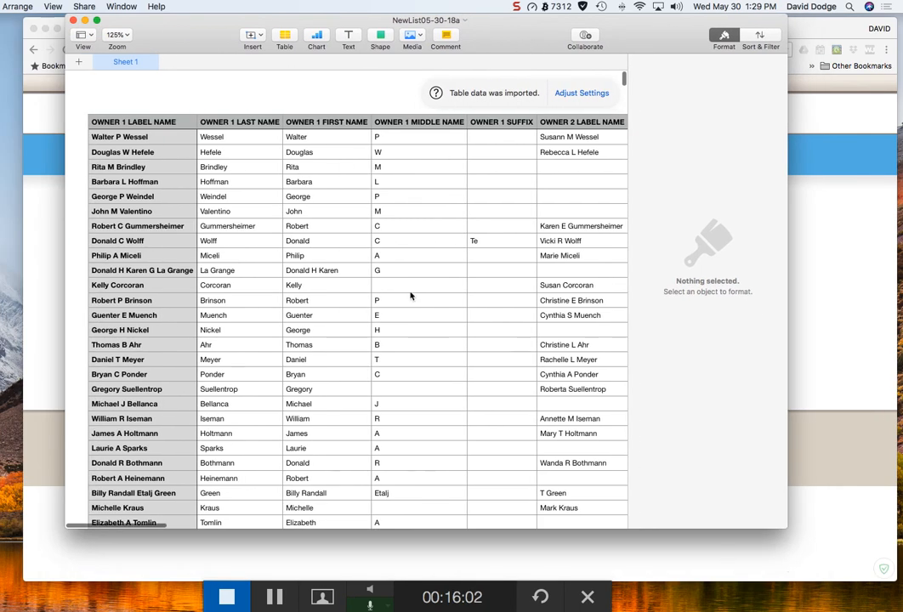
- Examine the exported table's owner name, mailing address, city, state and ZIP code columns
click(200, 121)
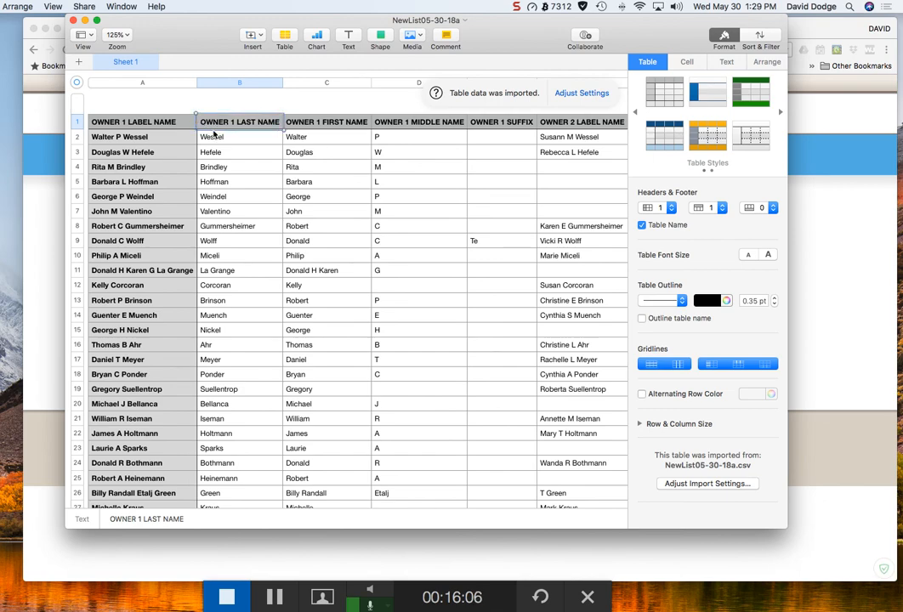
scroll(440, 187, right, 5)
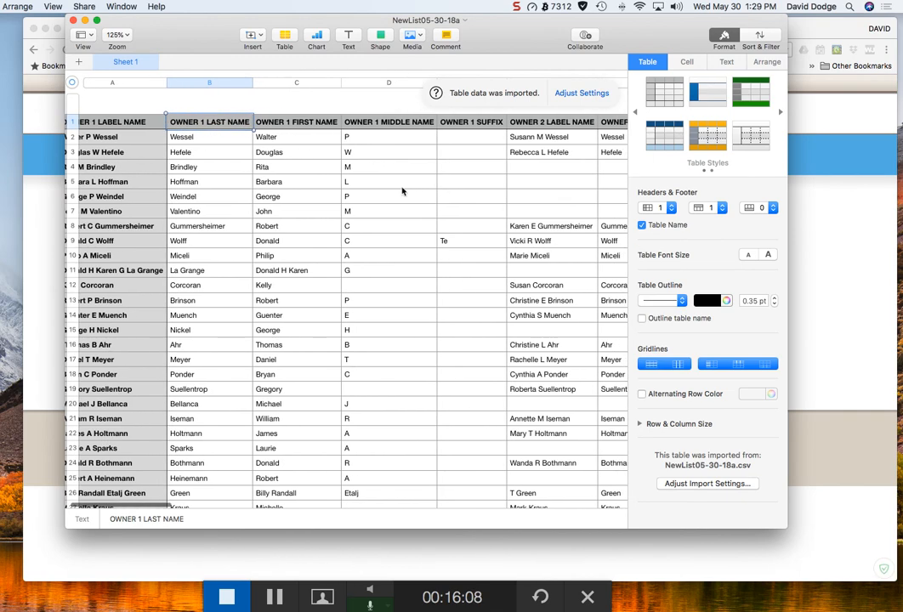
scroll(374, 195, right, 6)
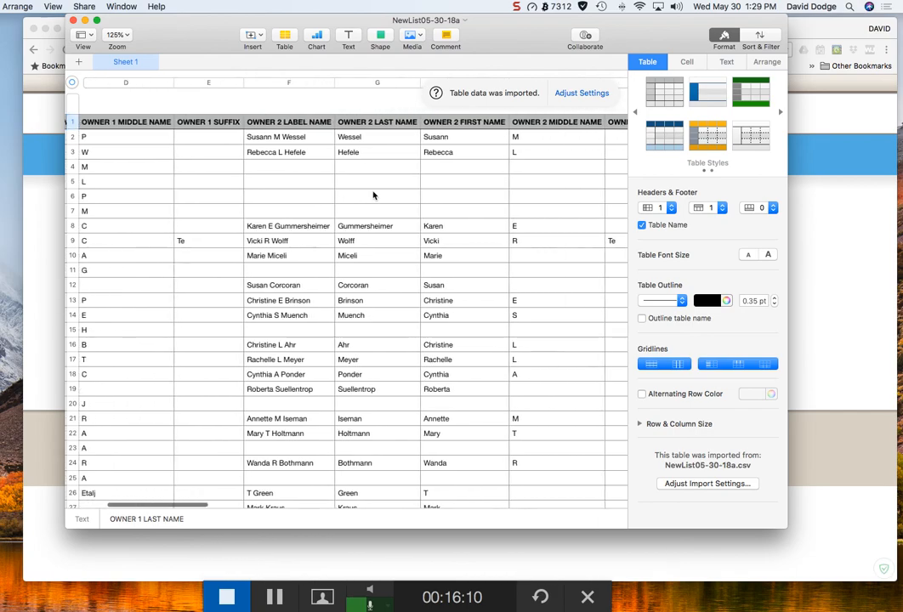
scroll(267, 186, right, 6)
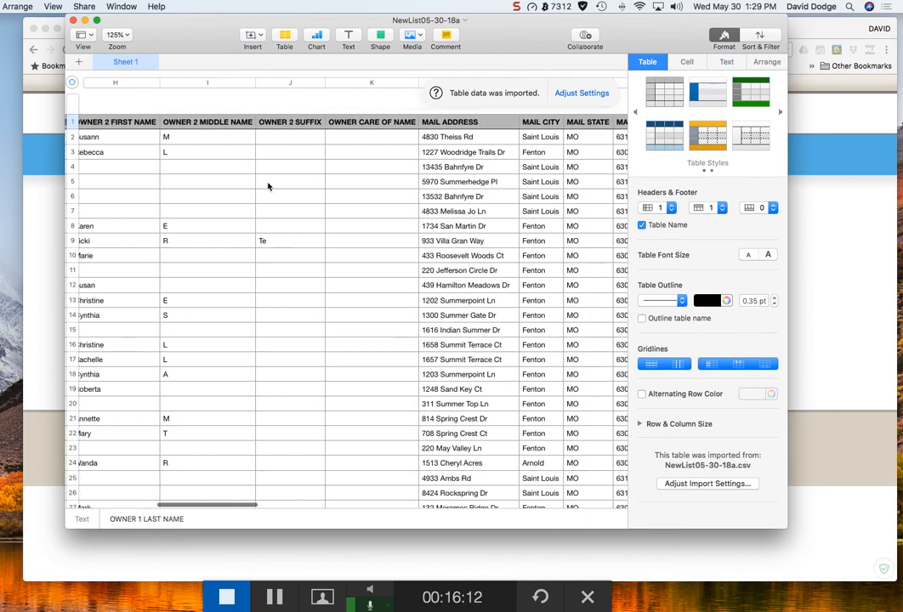
scroll(268, 186, right, 2)
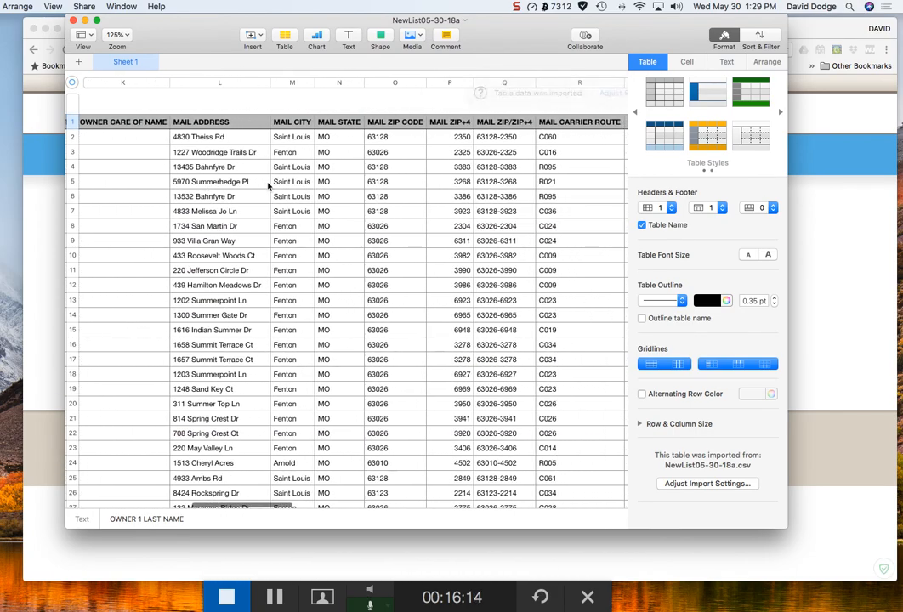
scroll(347, 207, down, 10)
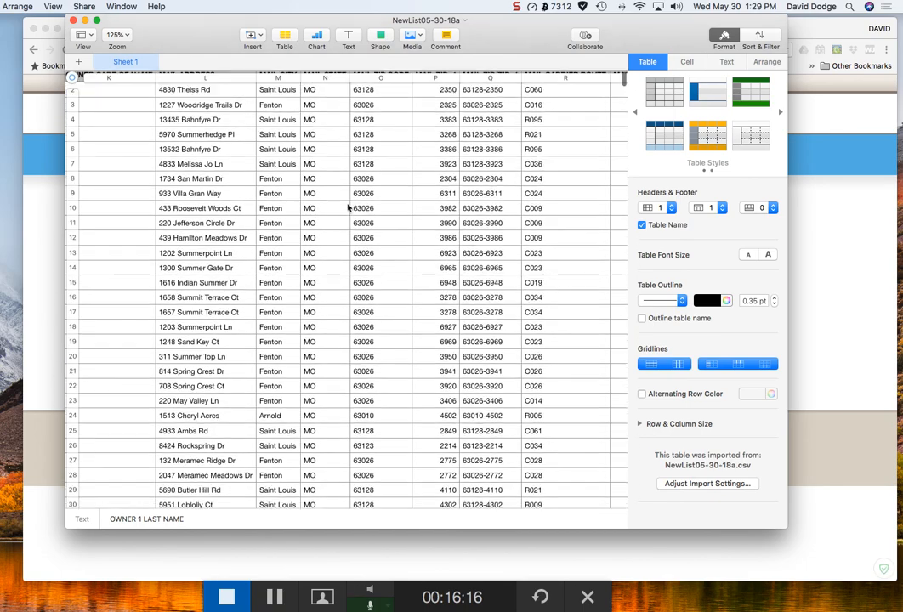
scroll(347, 210, up, 10)
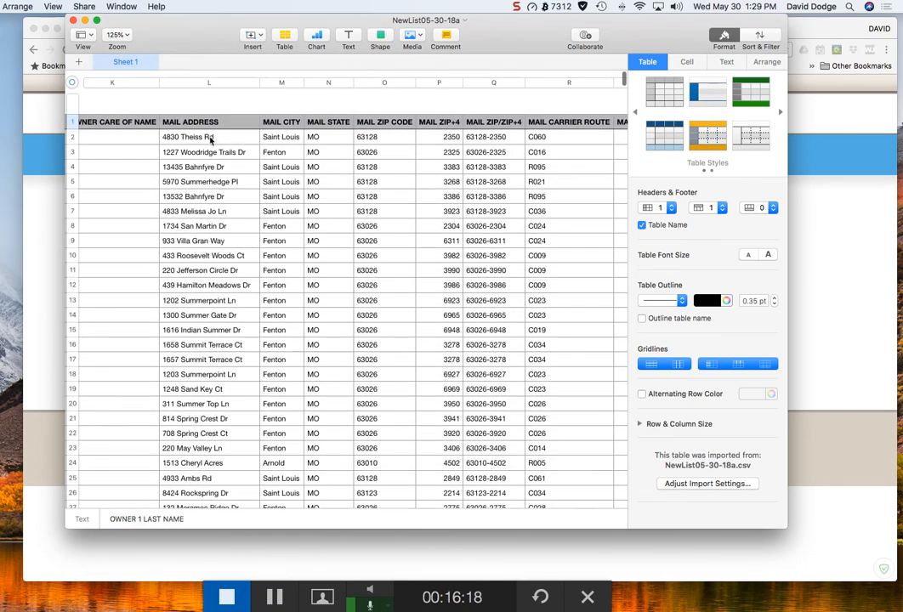
scroll(272, 153, left, 8)
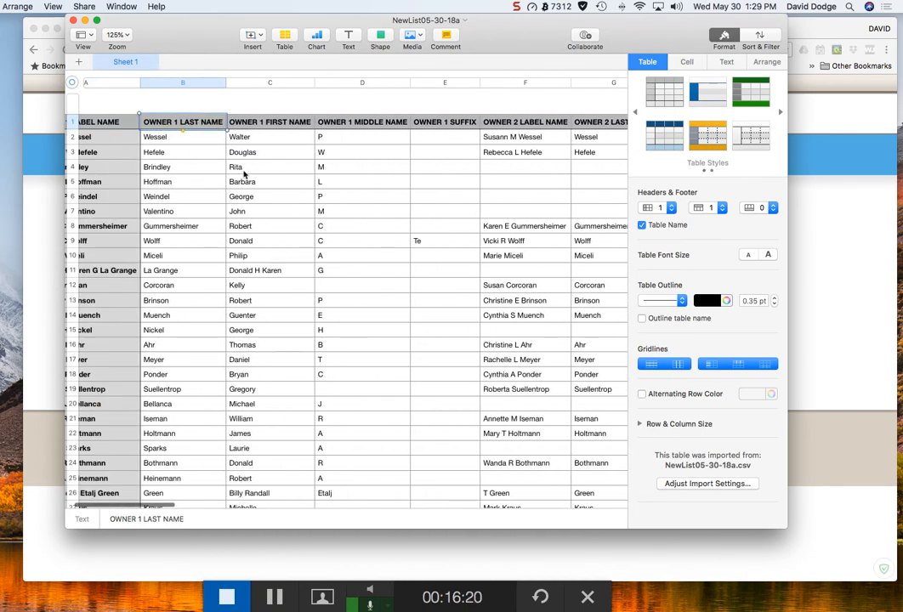
drag(196, 39, 199, 55)
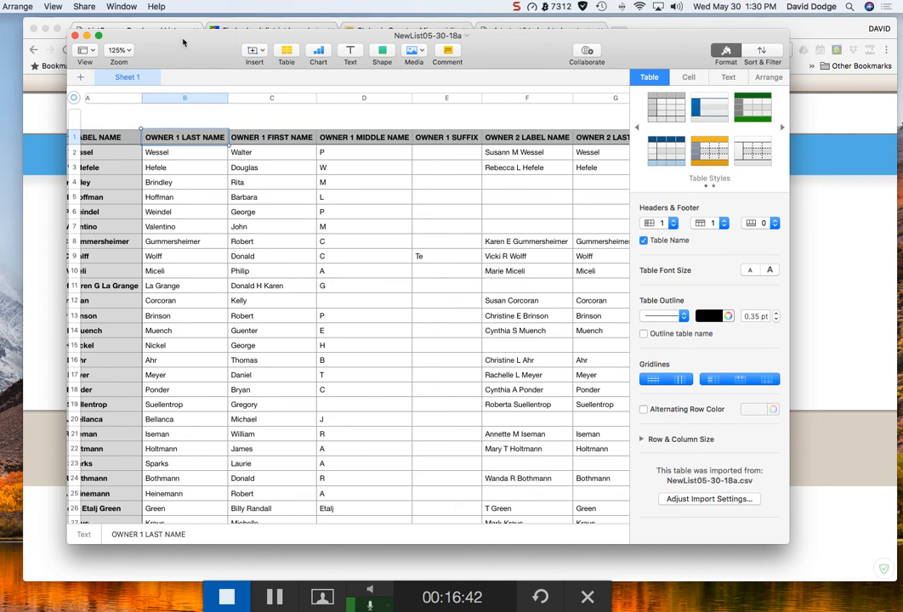
drag(182, 41, 201, 45)
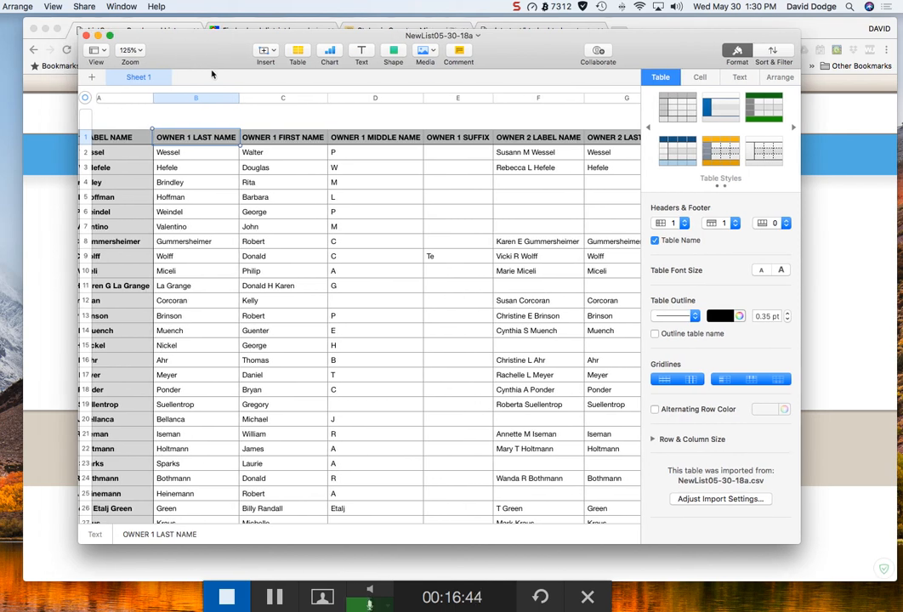
scroll(186, 457, left, 5)
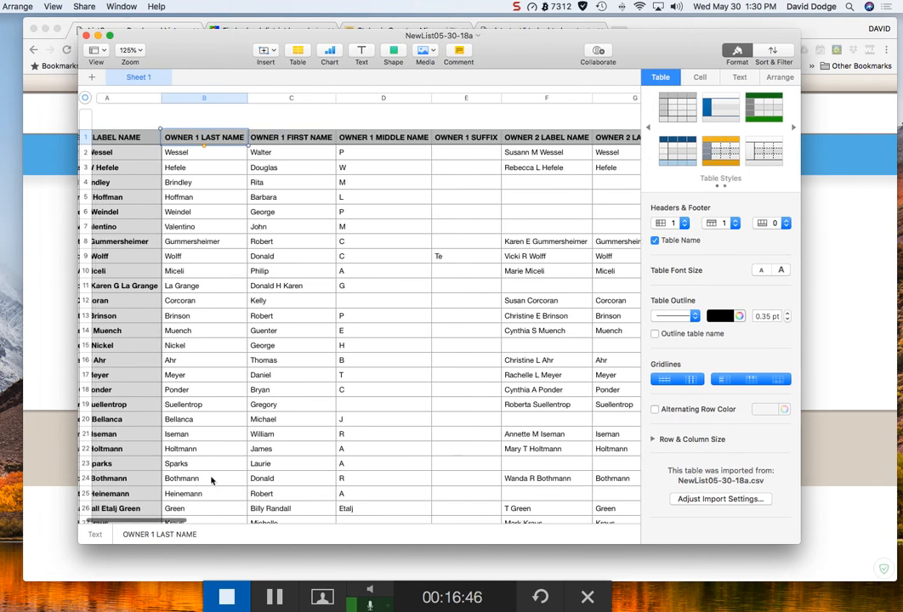